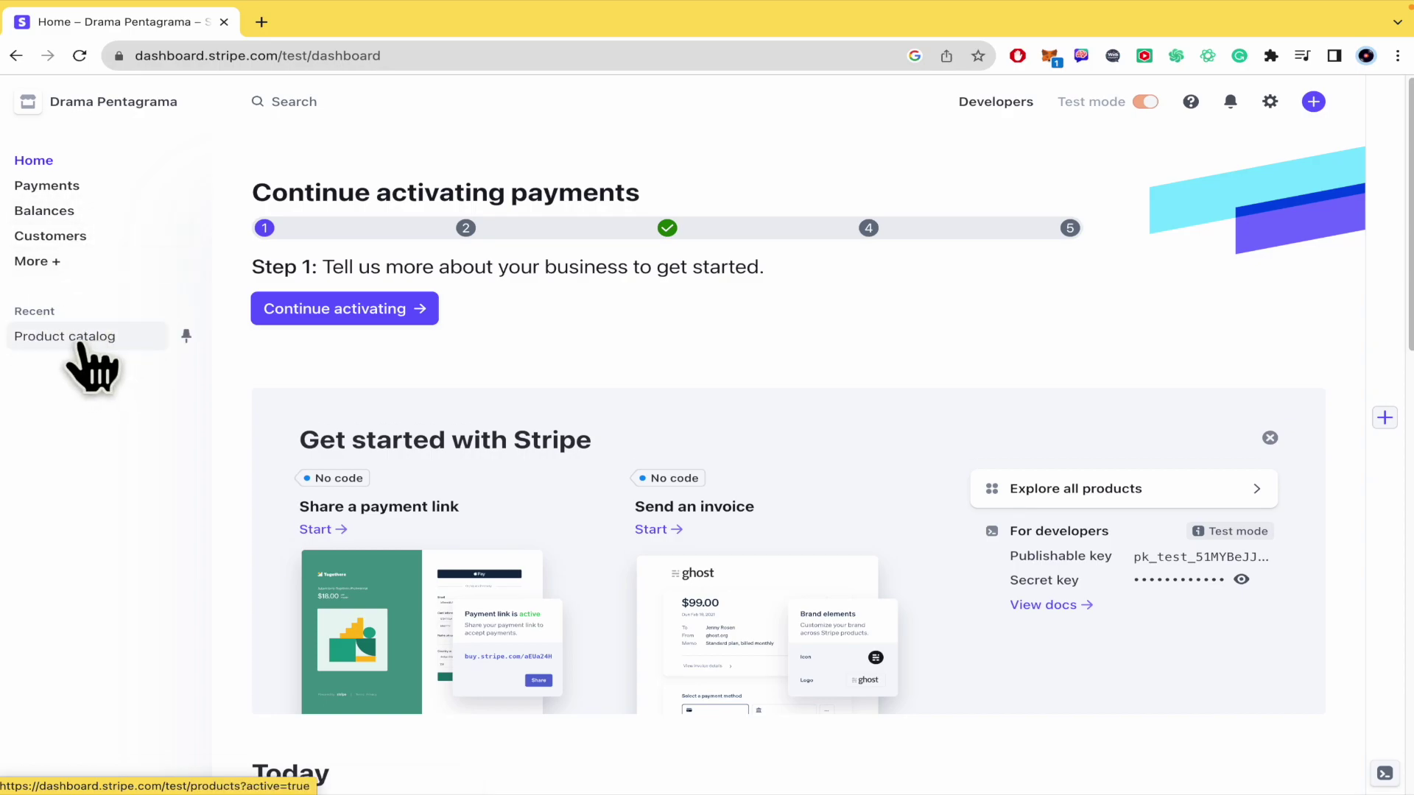
Open the Product catalog and switch to its empty Pricing tables view.
click(83, 346)
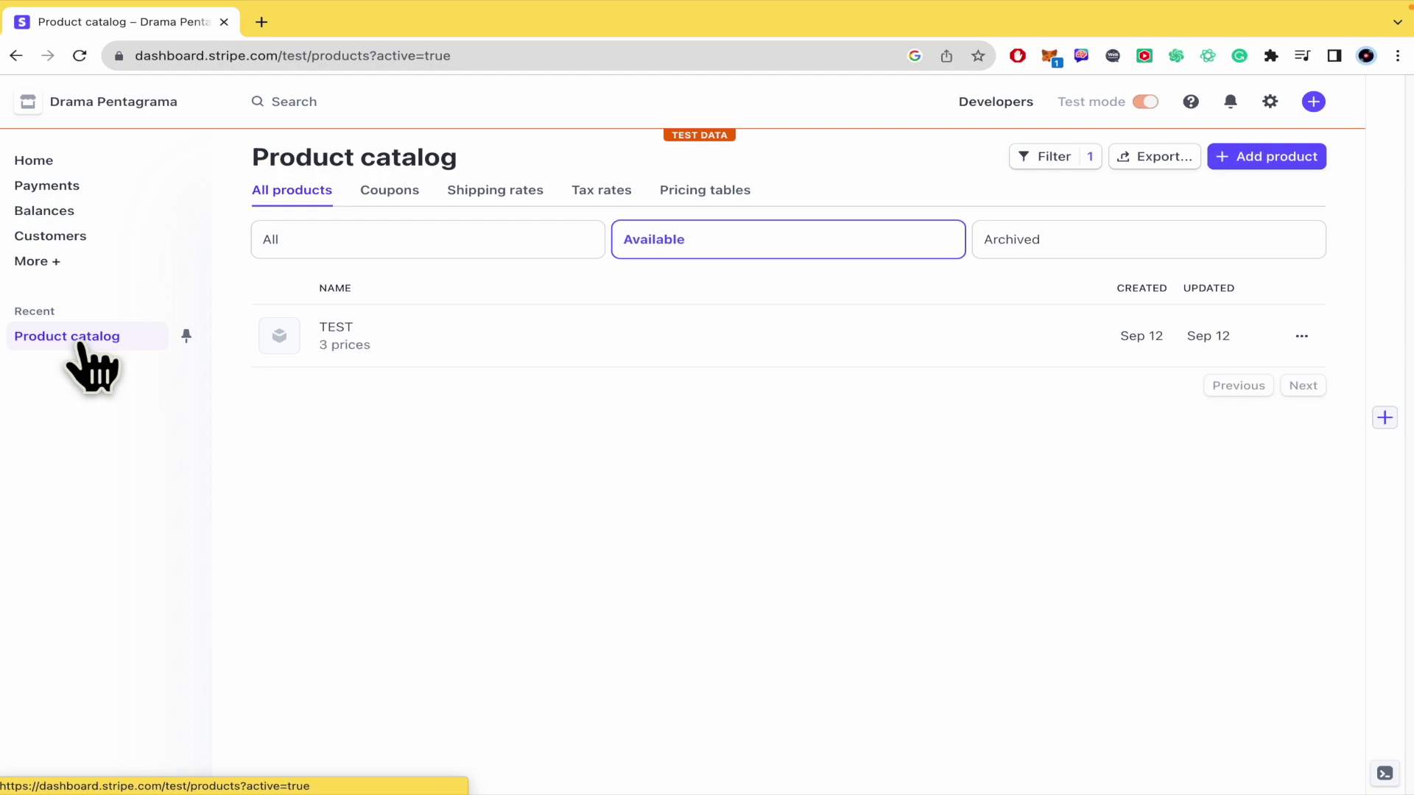
click(720, 193)
click(305, 194)
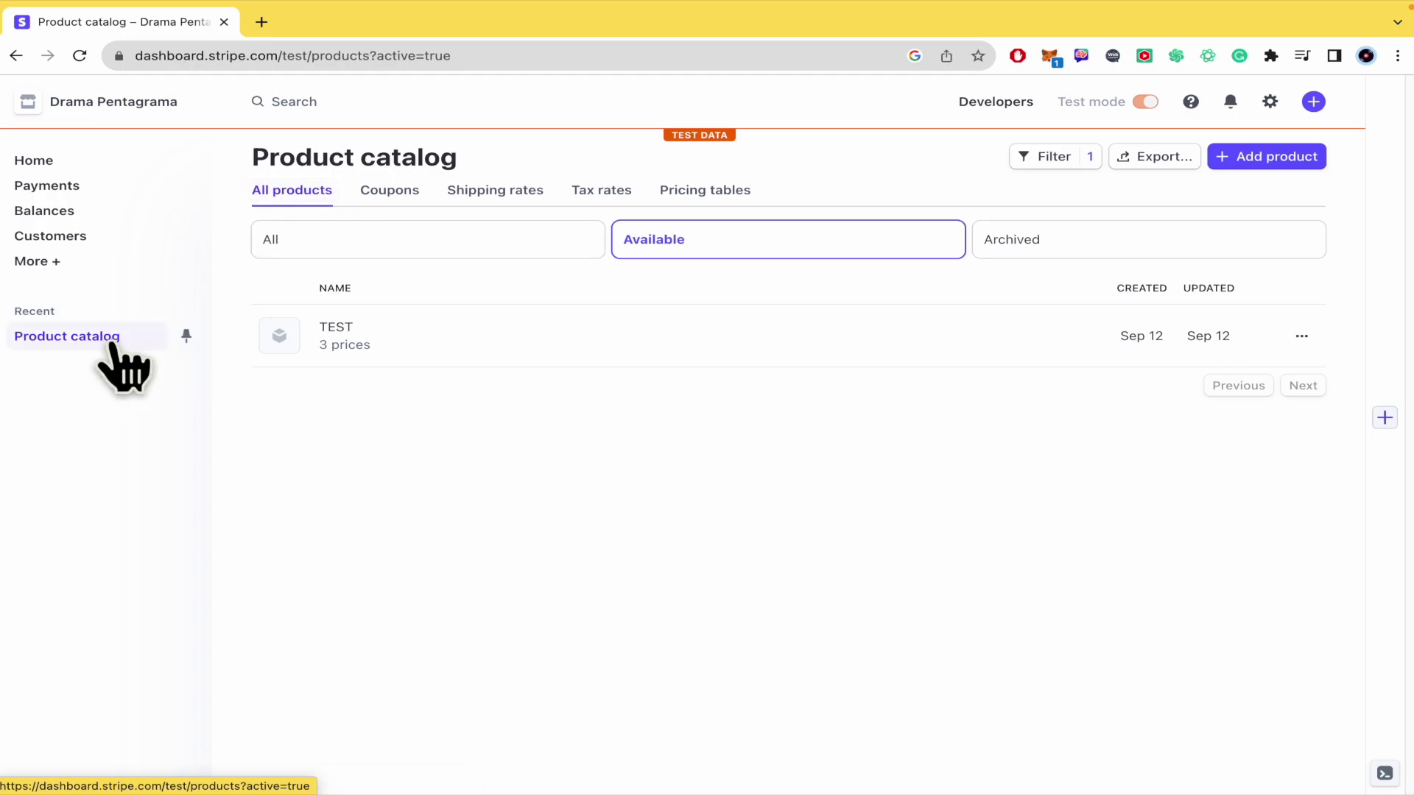
click(33, 263)
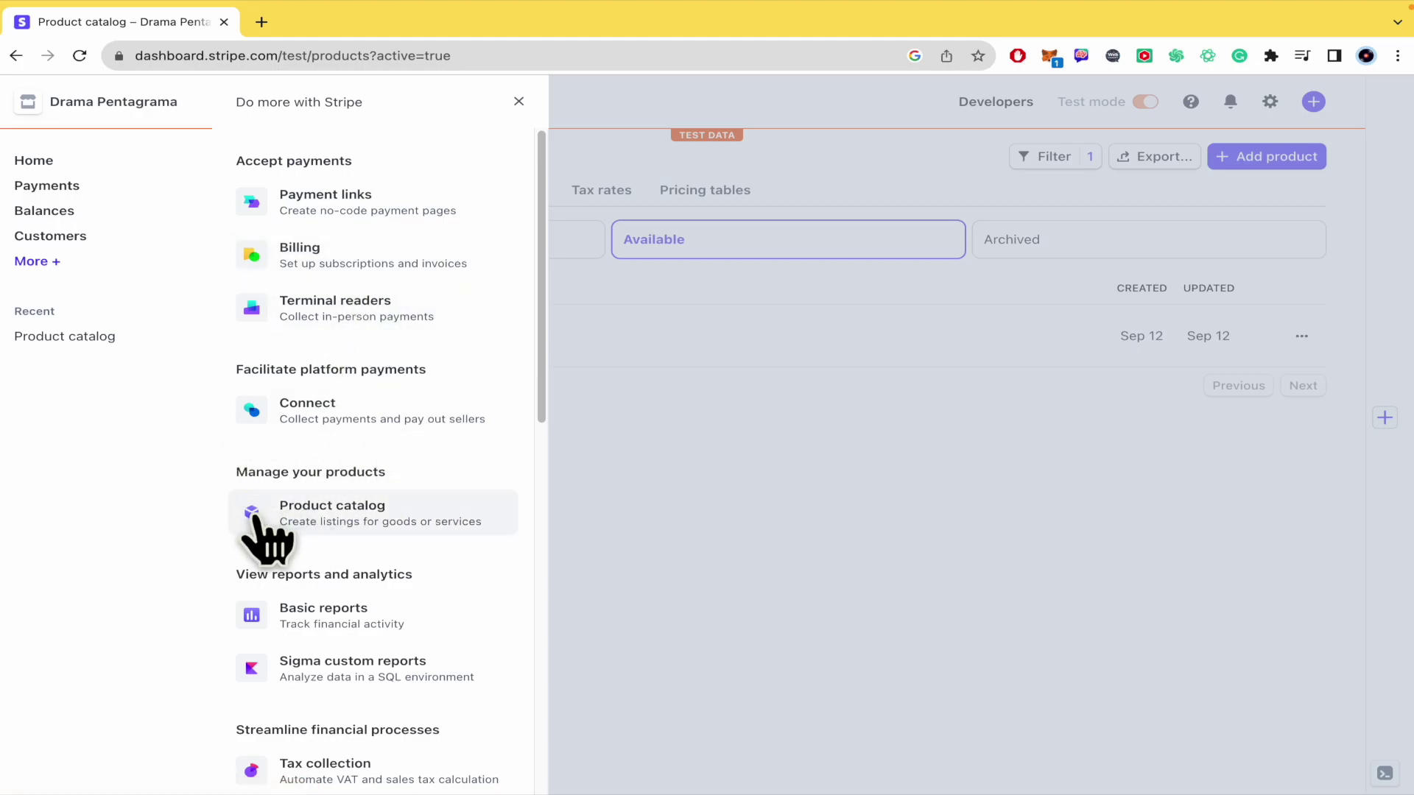
click(354, 512)
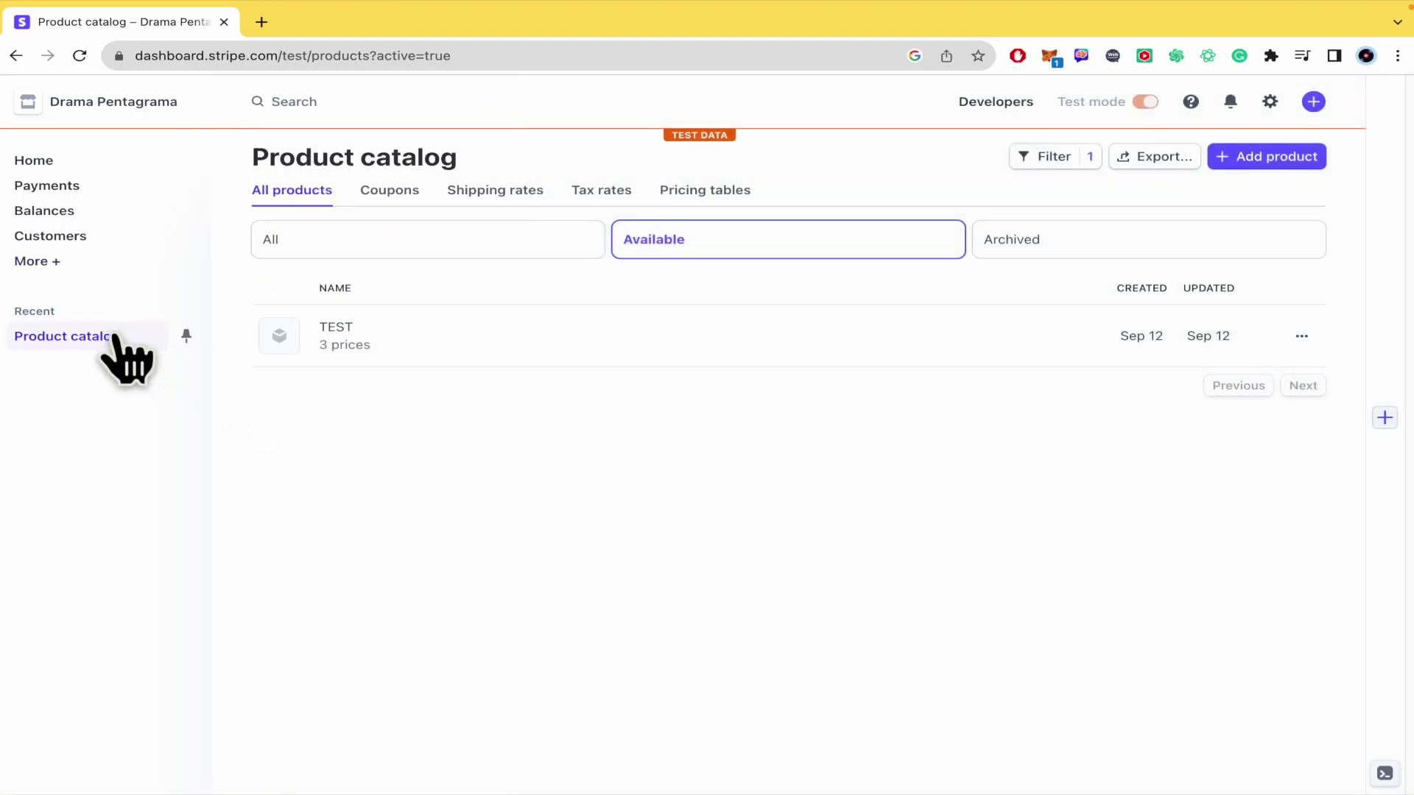
click(680, 192)
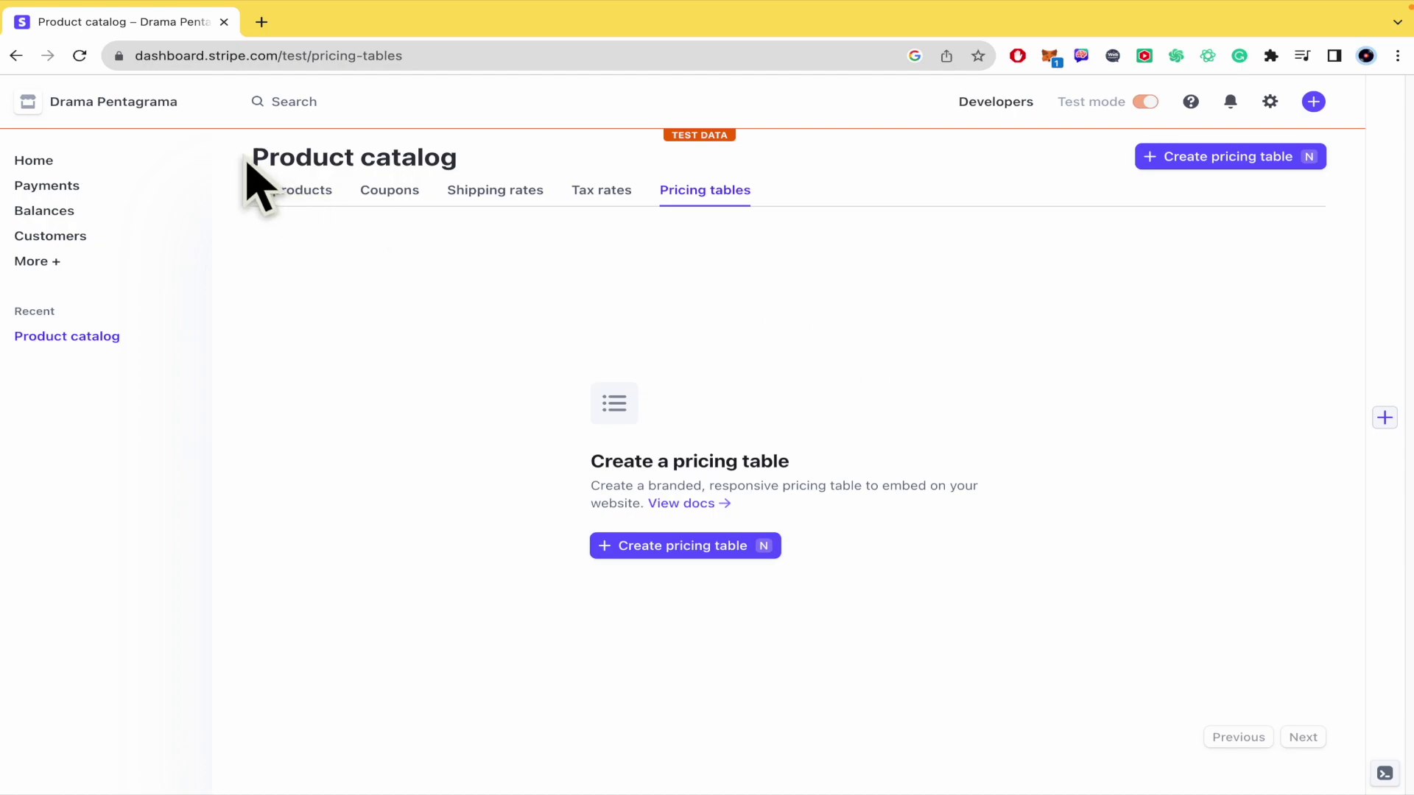
click(295, 192)
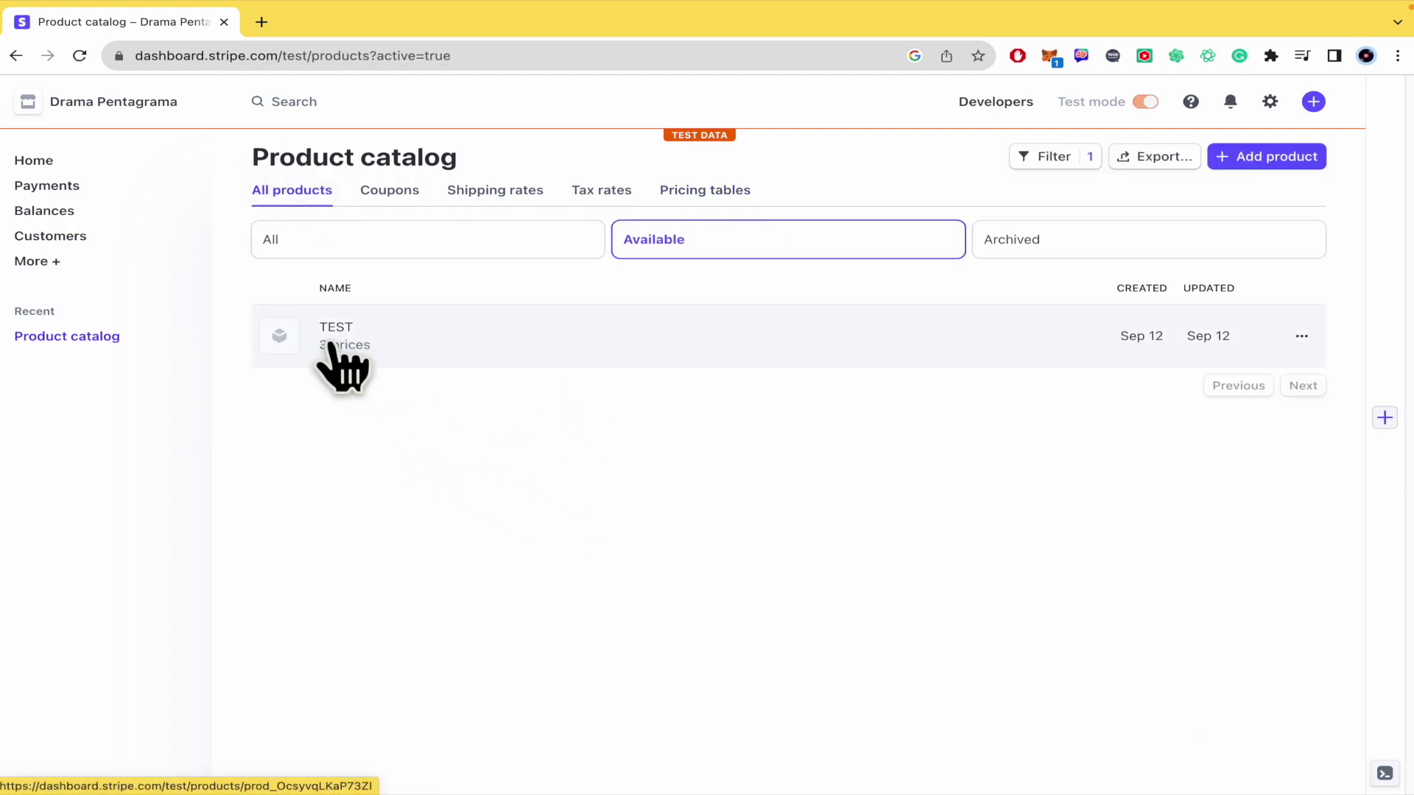
click(705, 191)
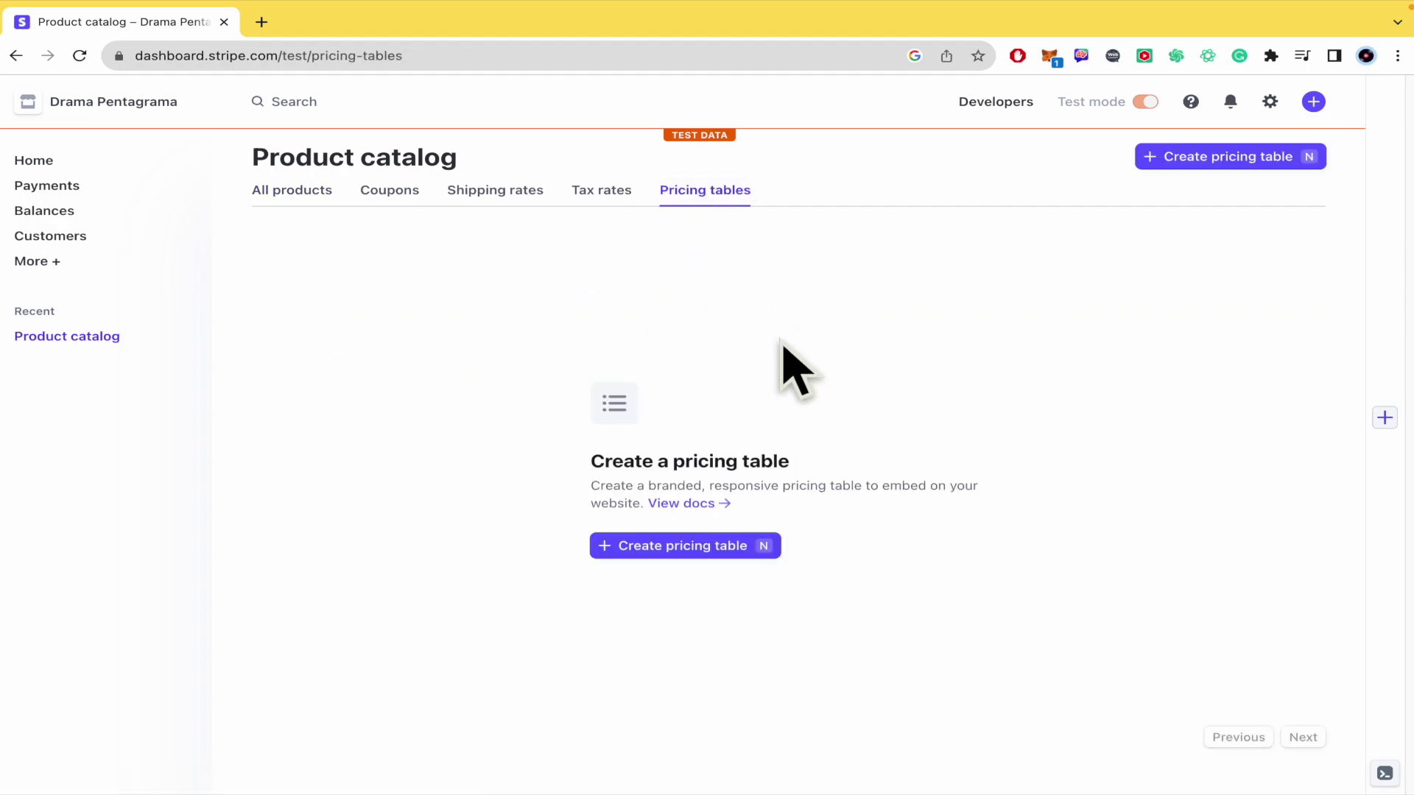
Create a new pricing table and add TEST's $50.00 USD / month price.
click(673, 548)
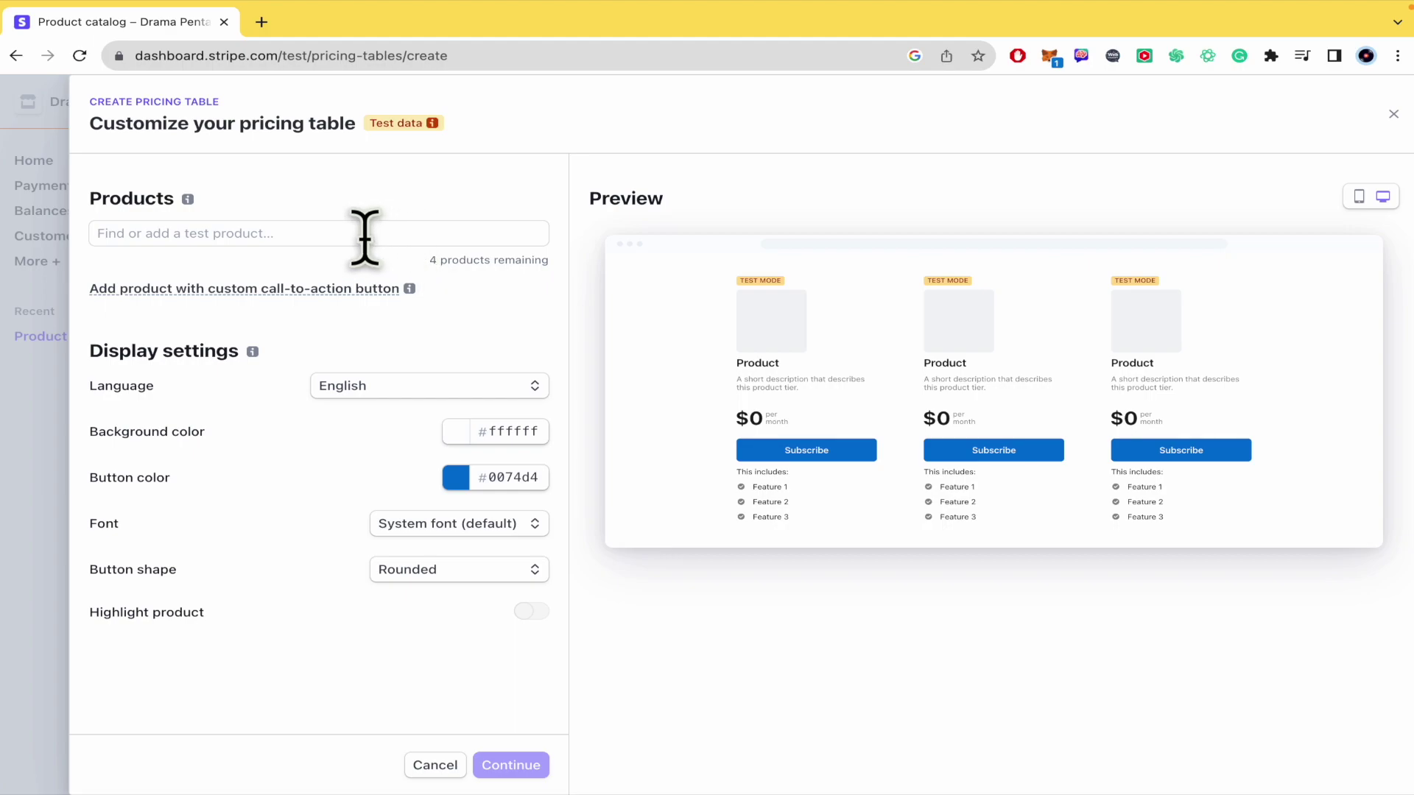
click(243, 233)
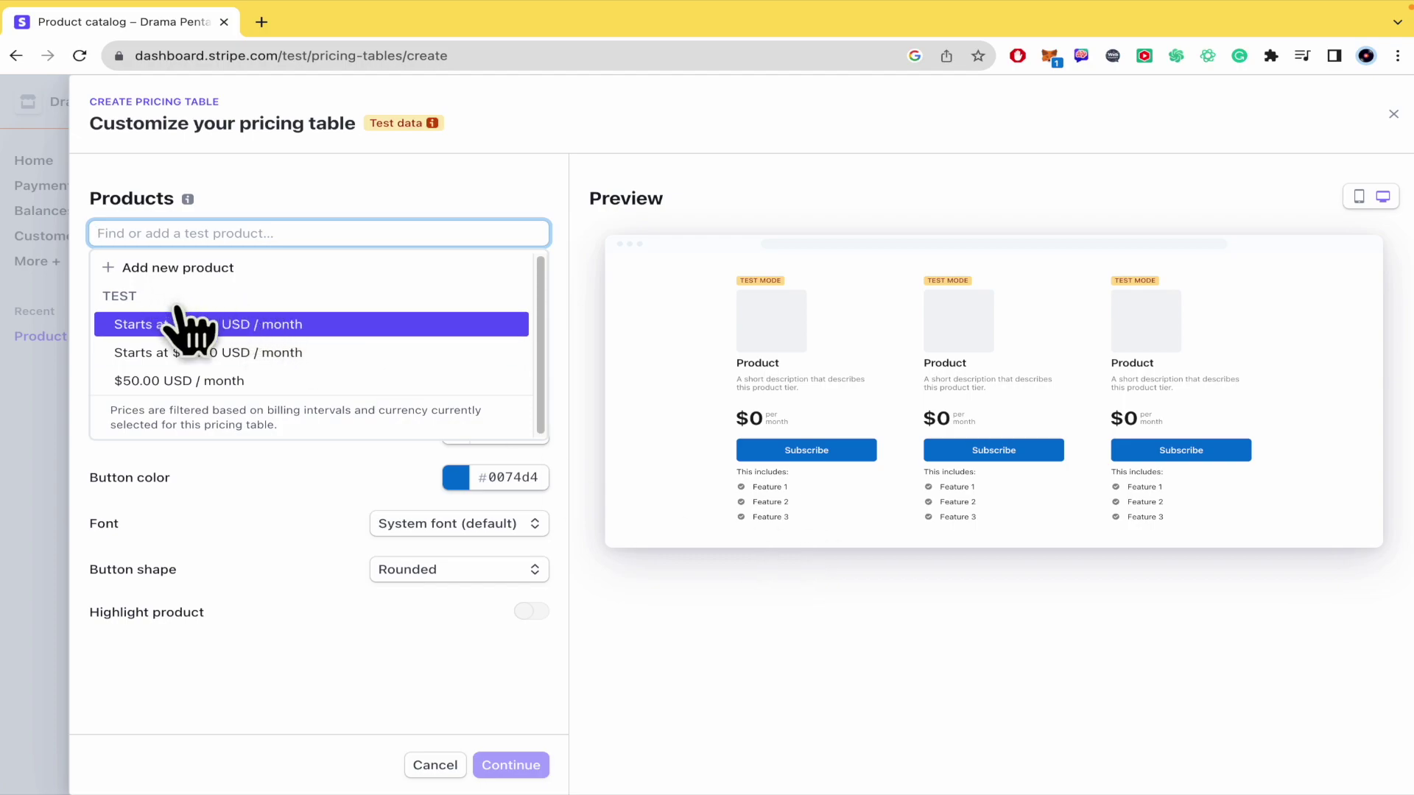
click(229, 382)
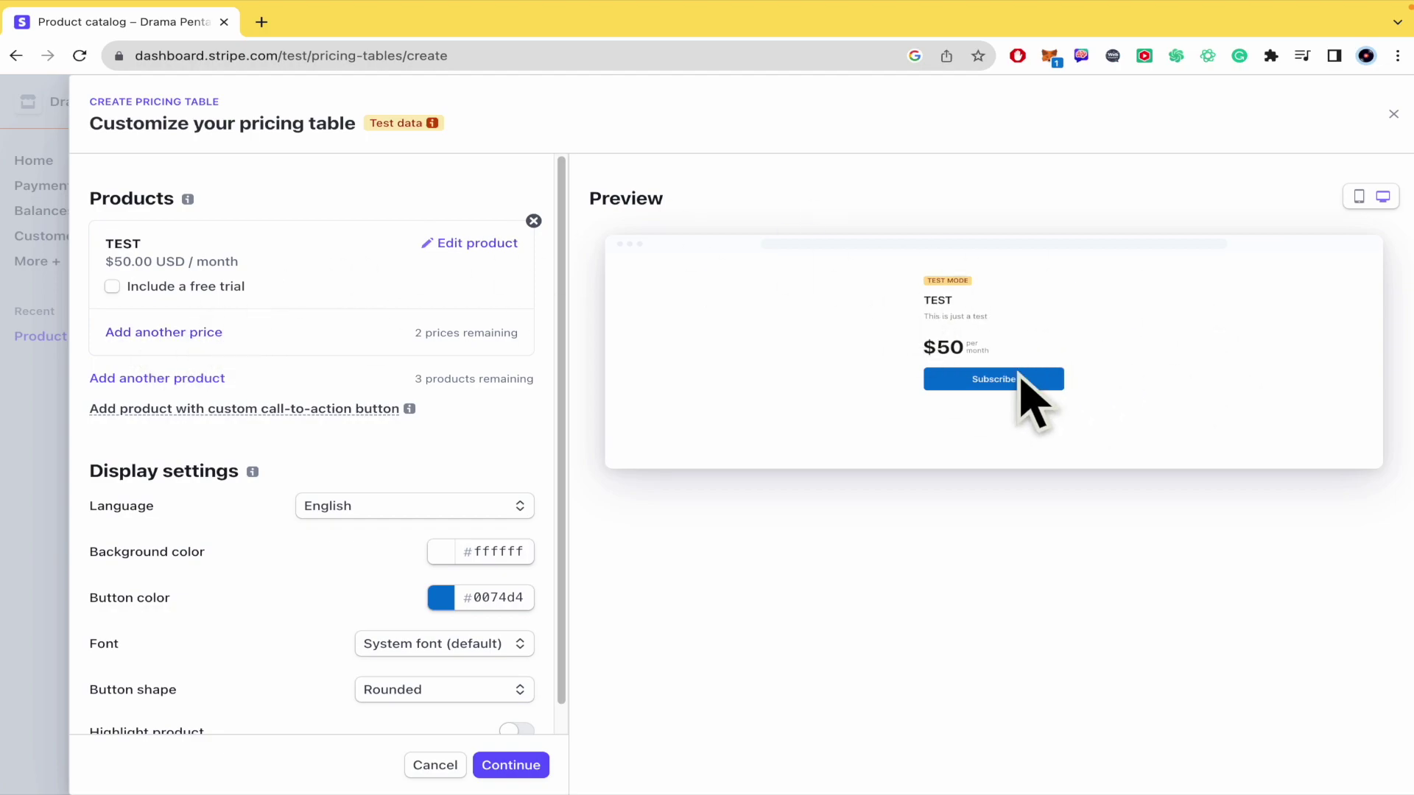
Start a new TEST price of $15.00 USD billed weekly.
click(145, 333)
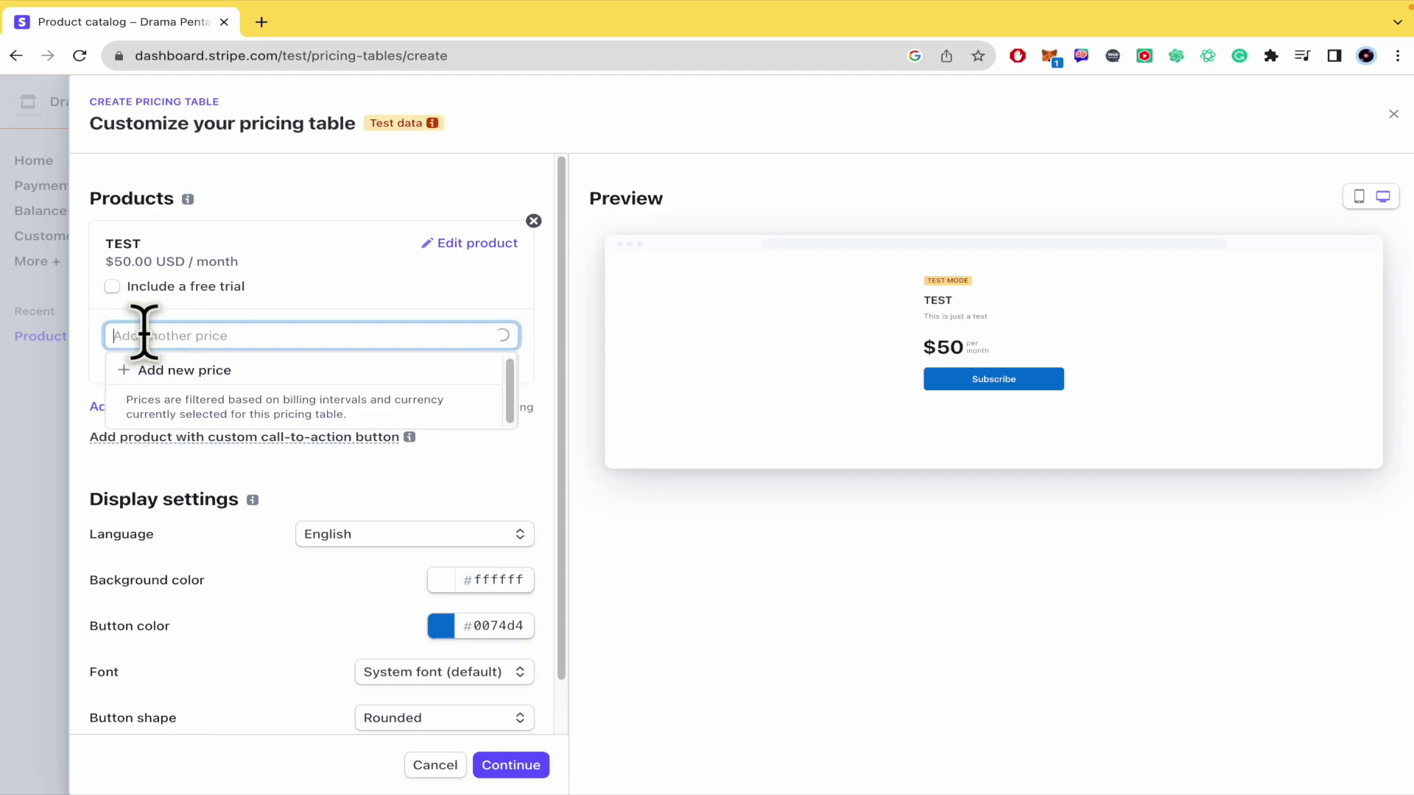
click(186, 377)
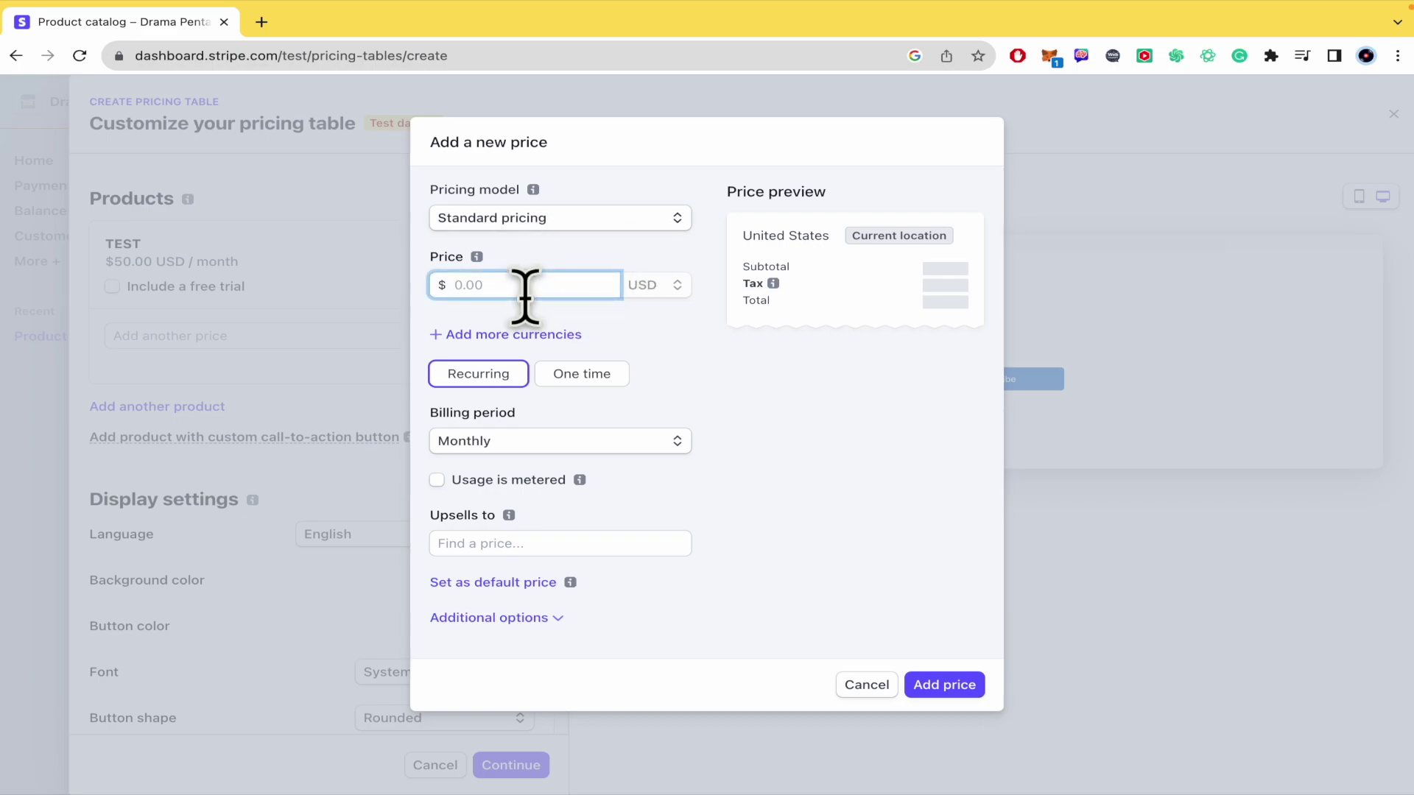
text(45.00)
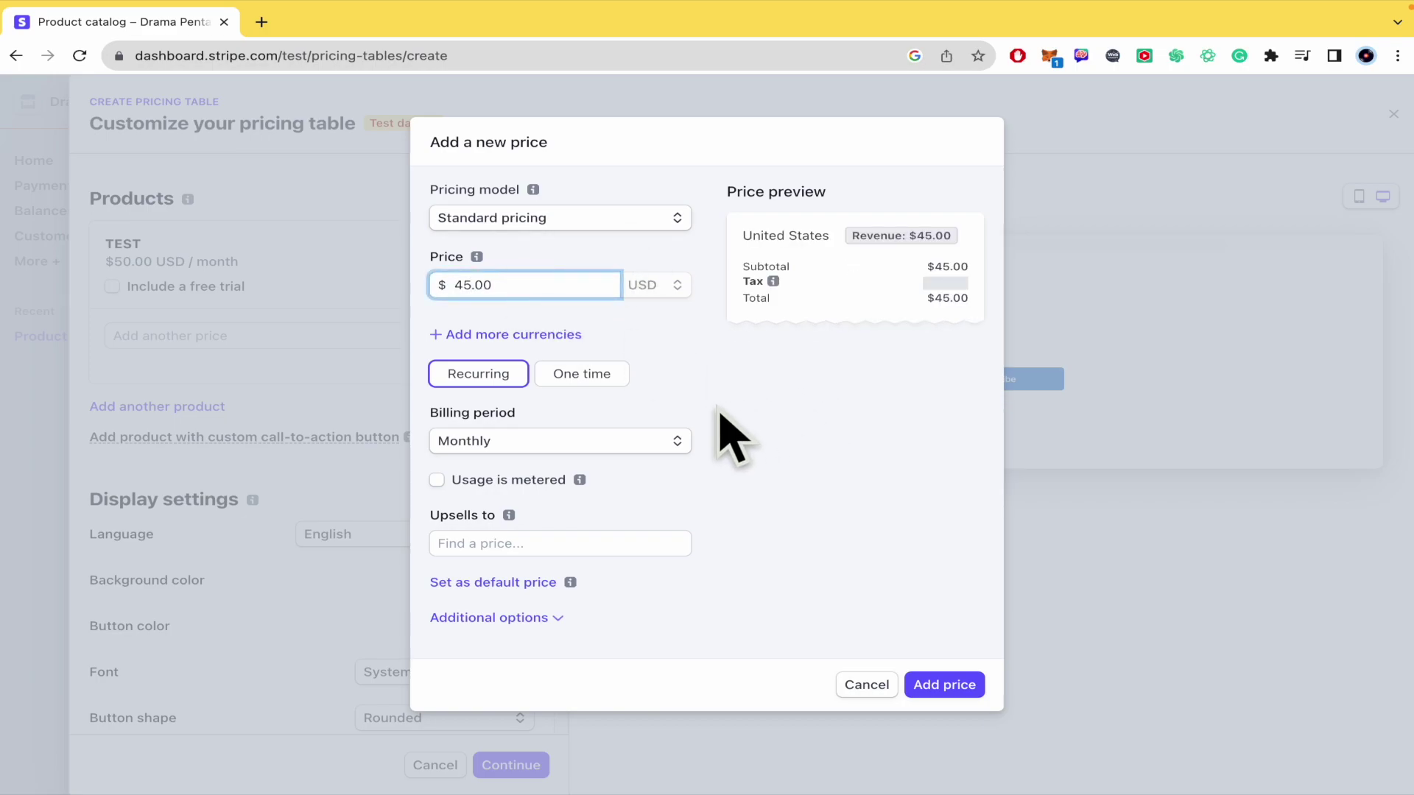
click(659, 442)
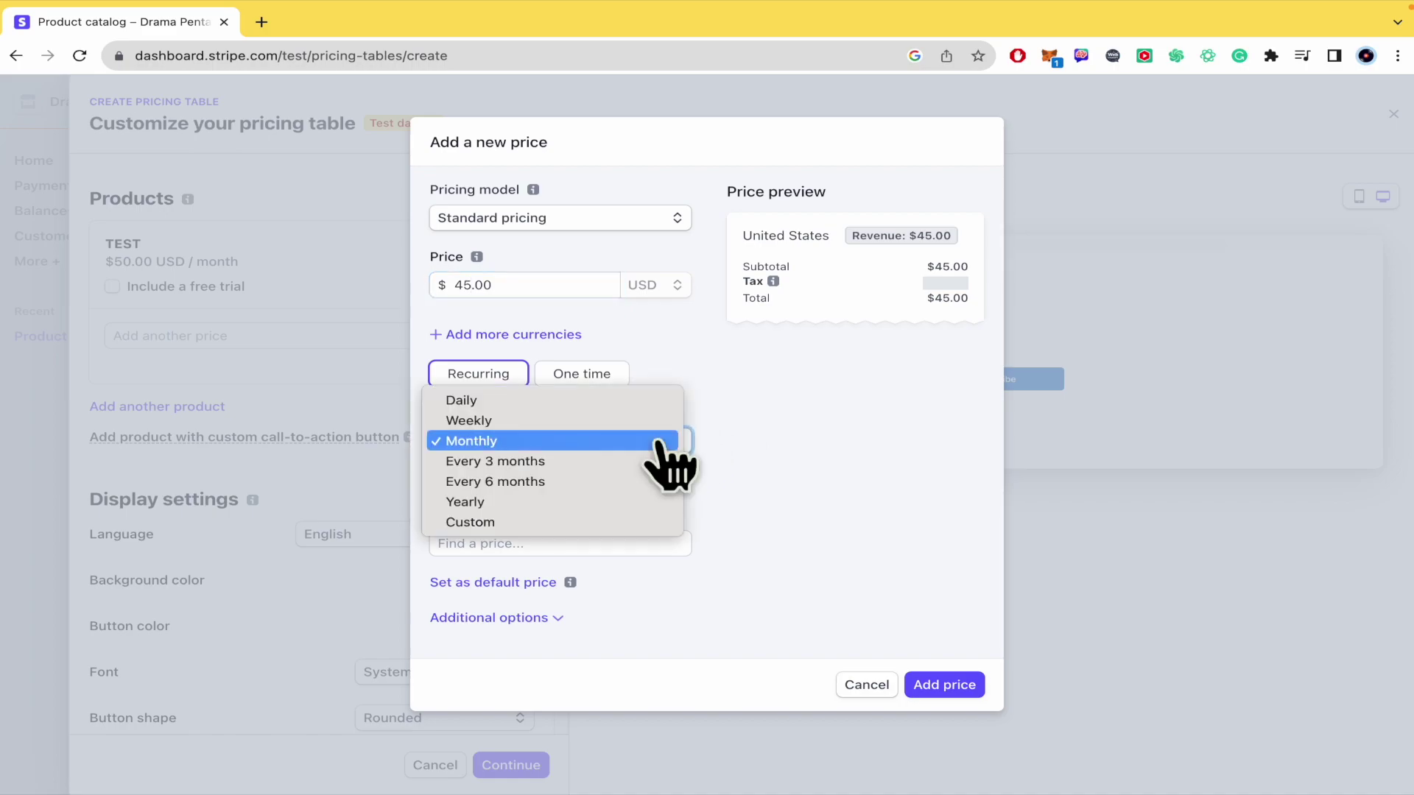
click(582, 502)
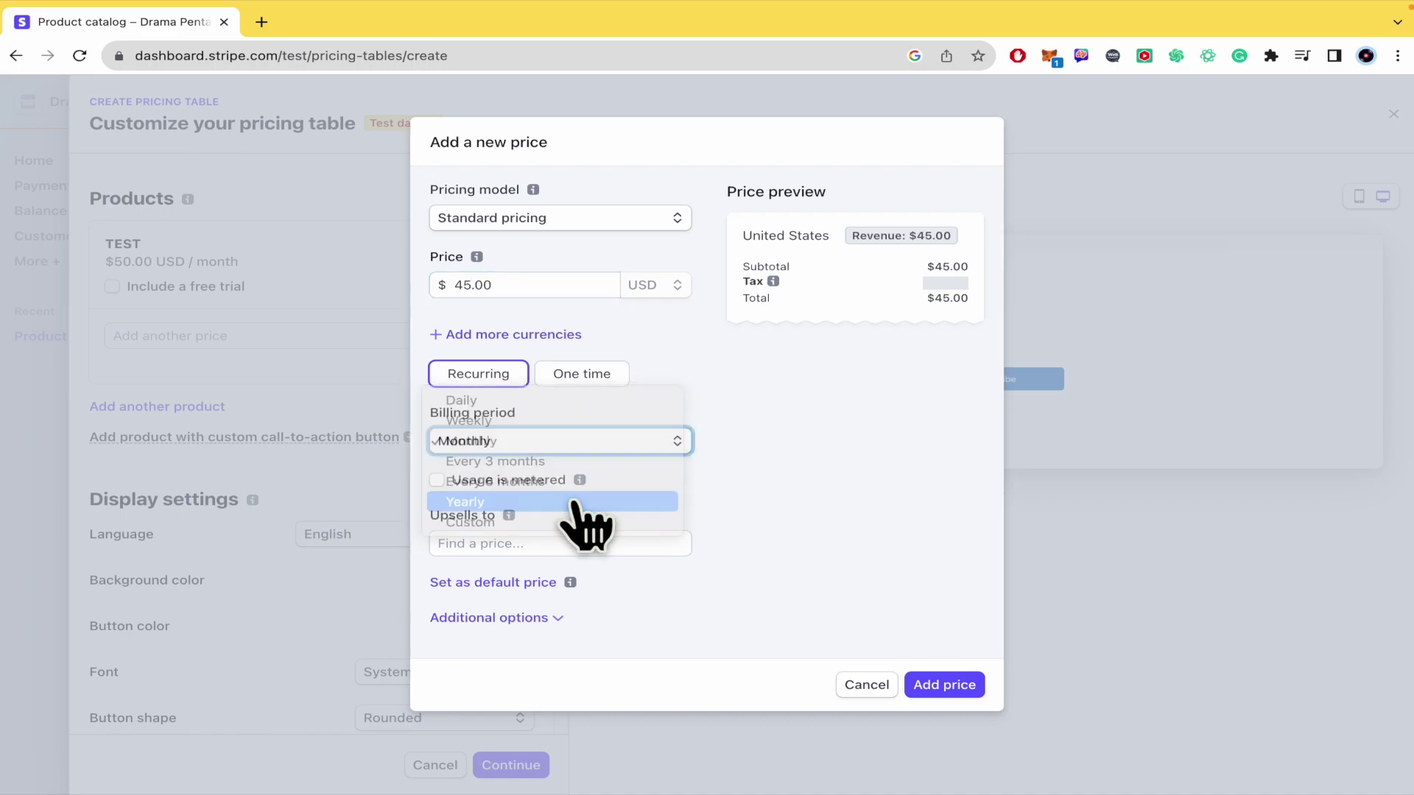
click(669, 441)
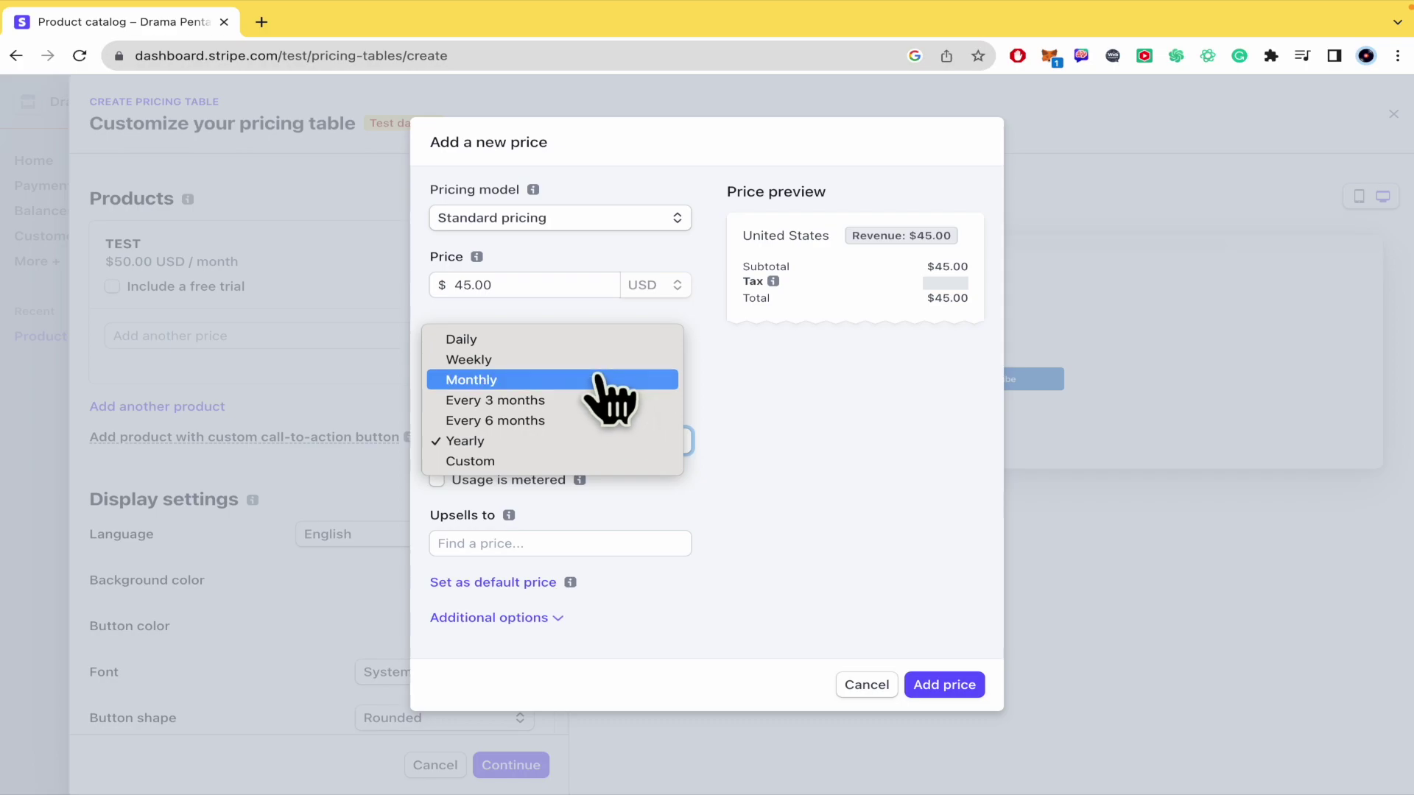
click(565, 358)
double_click(462, 285)
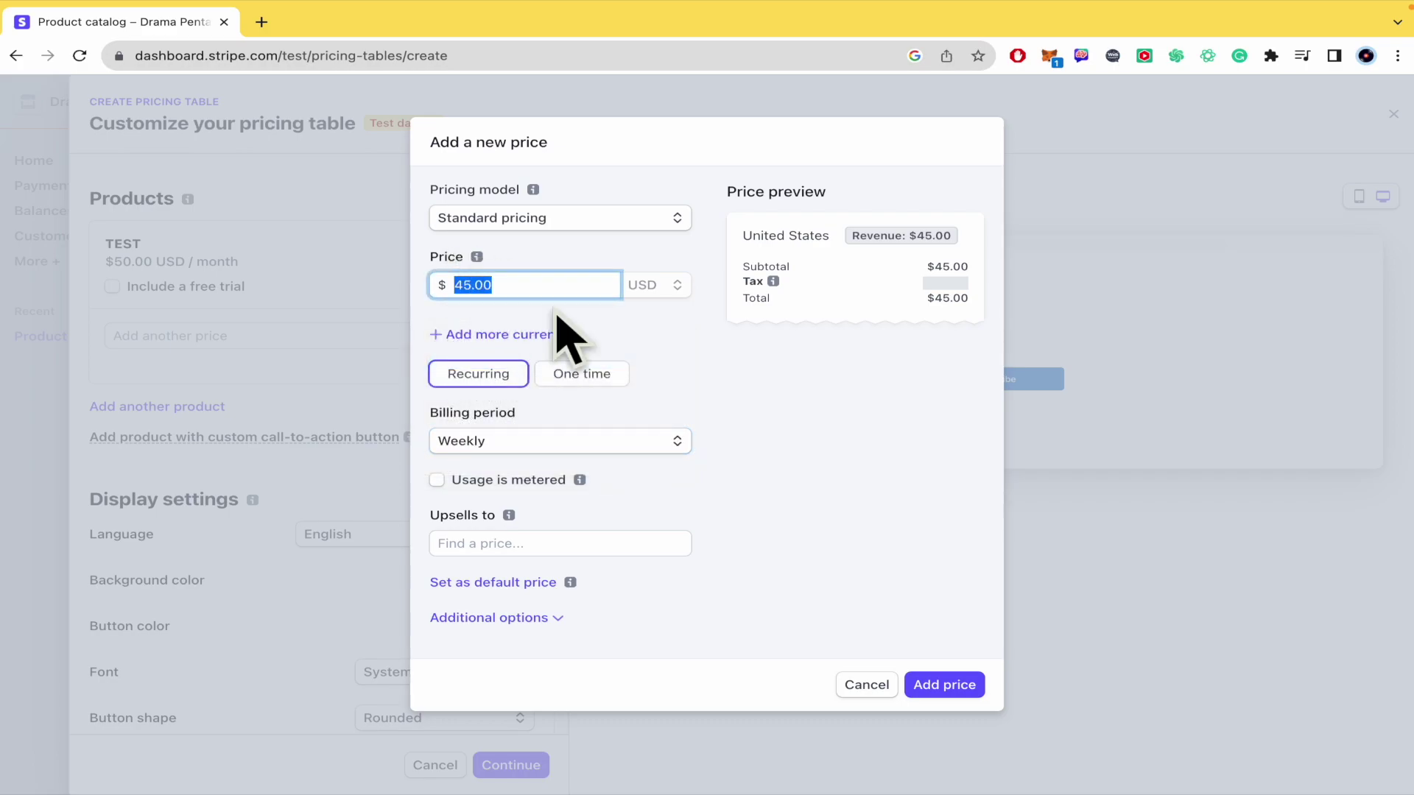
text(15.00)
click(886, 540)
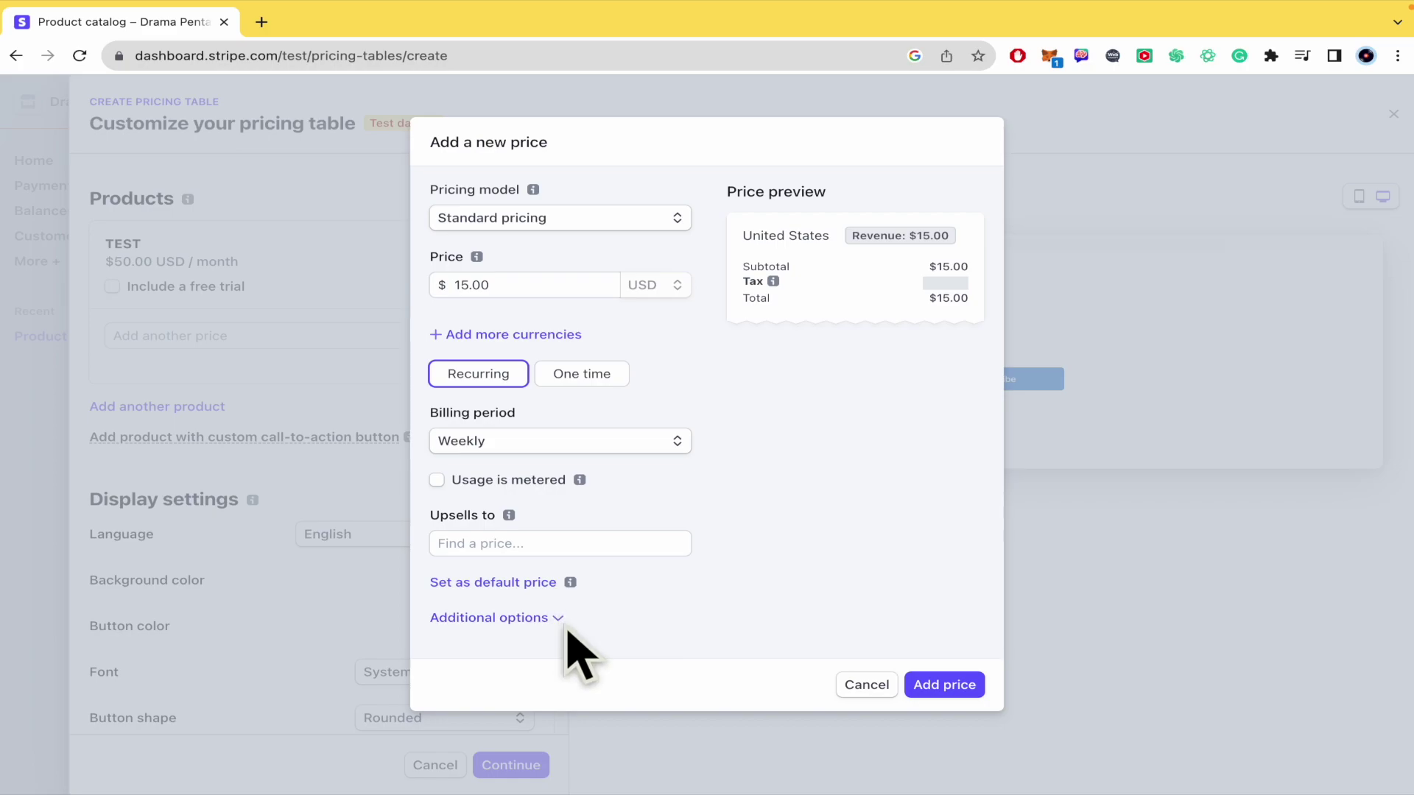
Describe the price 'Just for a week, remember', add a 3-day free trial, and save it.
click(564, 622)
scroll(891, 622, down, 2)
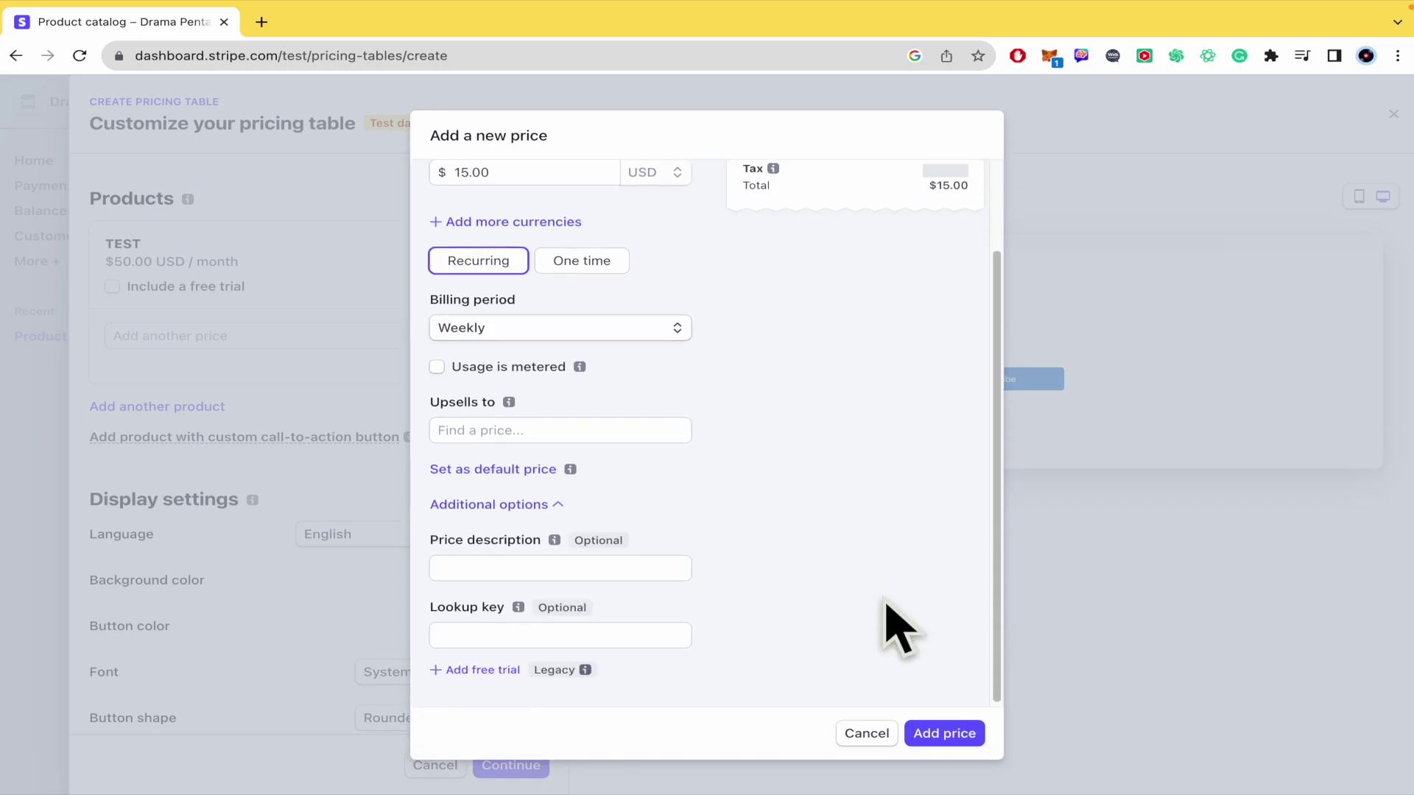
click(608, 567)
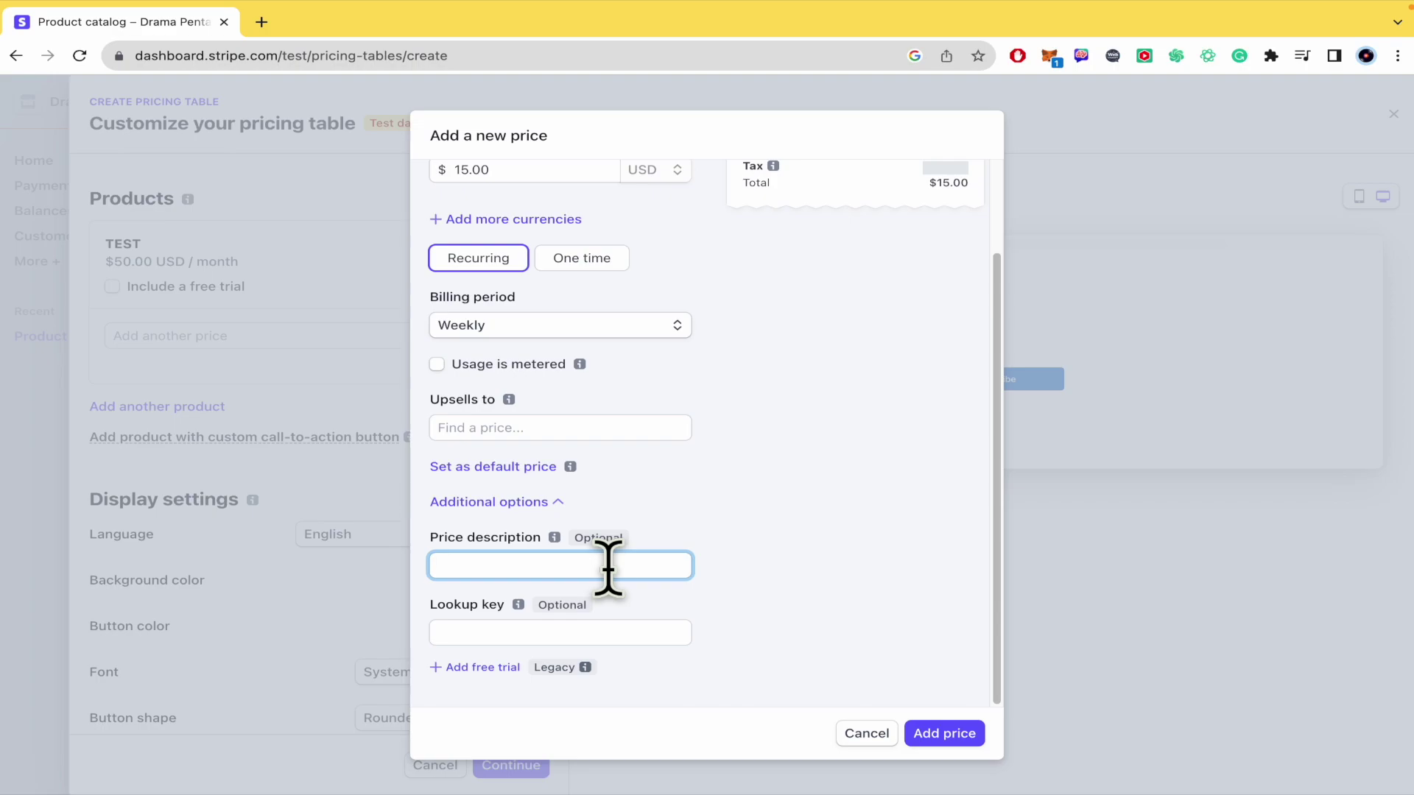
text(Just for a week, remember)
click(483, 668)
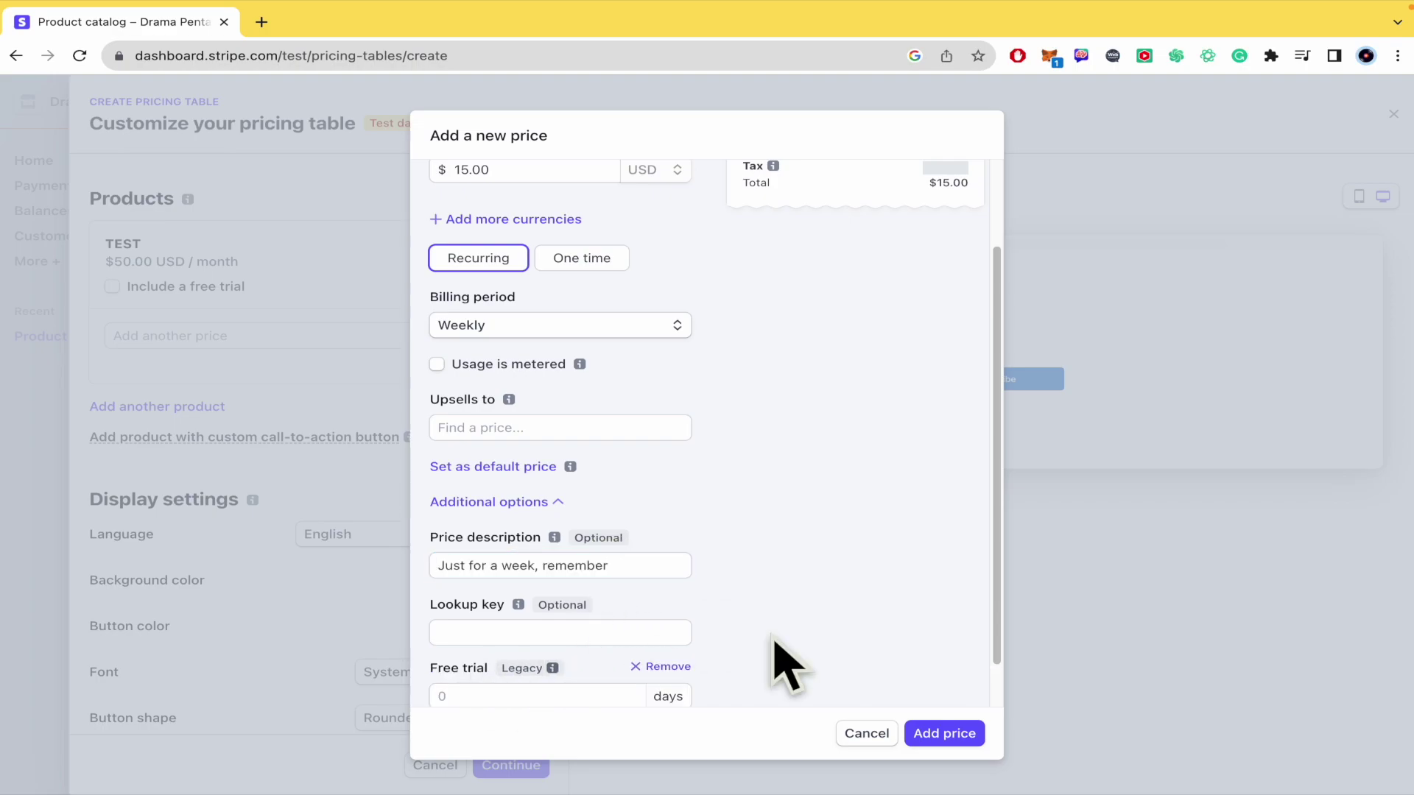
scroll(786, 666, down, 1)
click(525, 646)
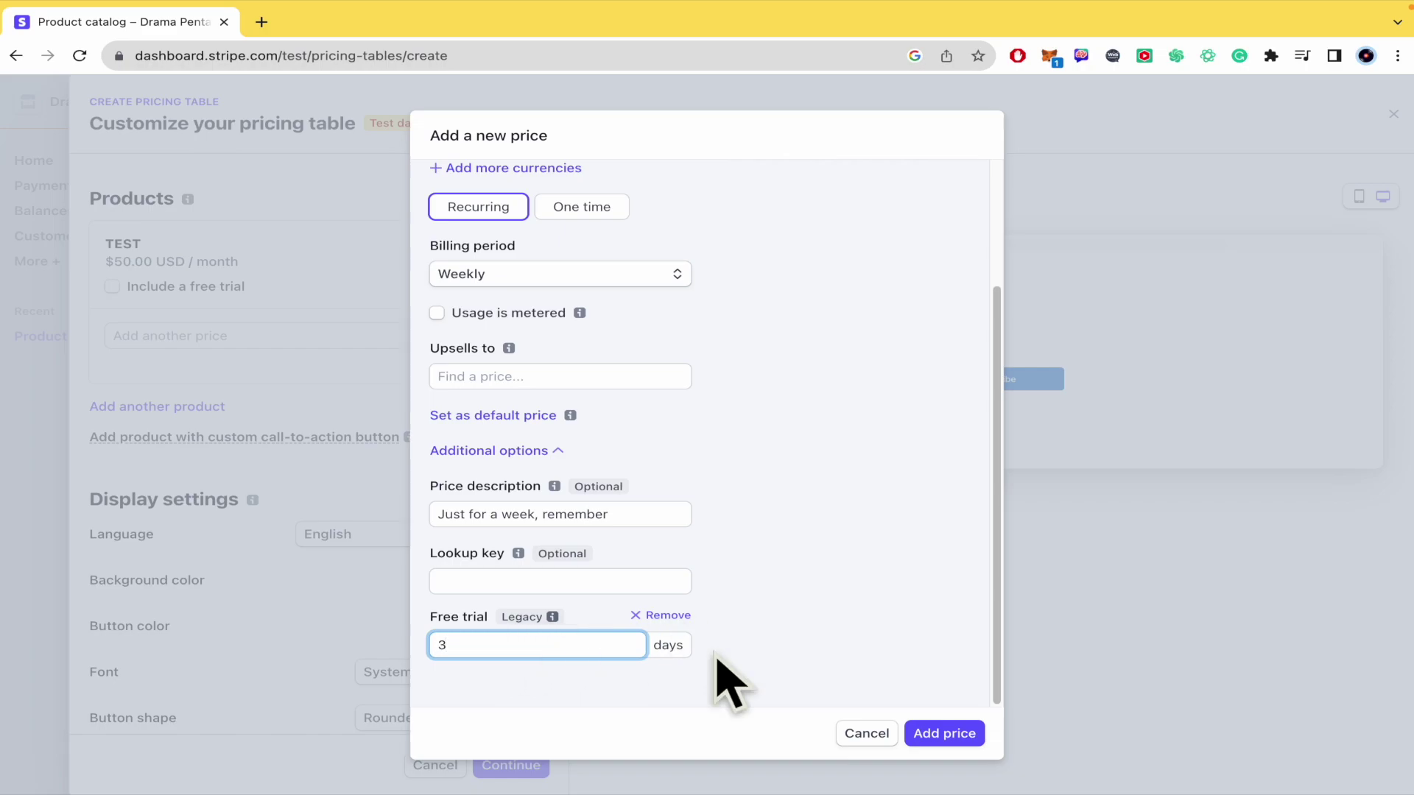
text(3)
scroll(780, 622, up, 3)
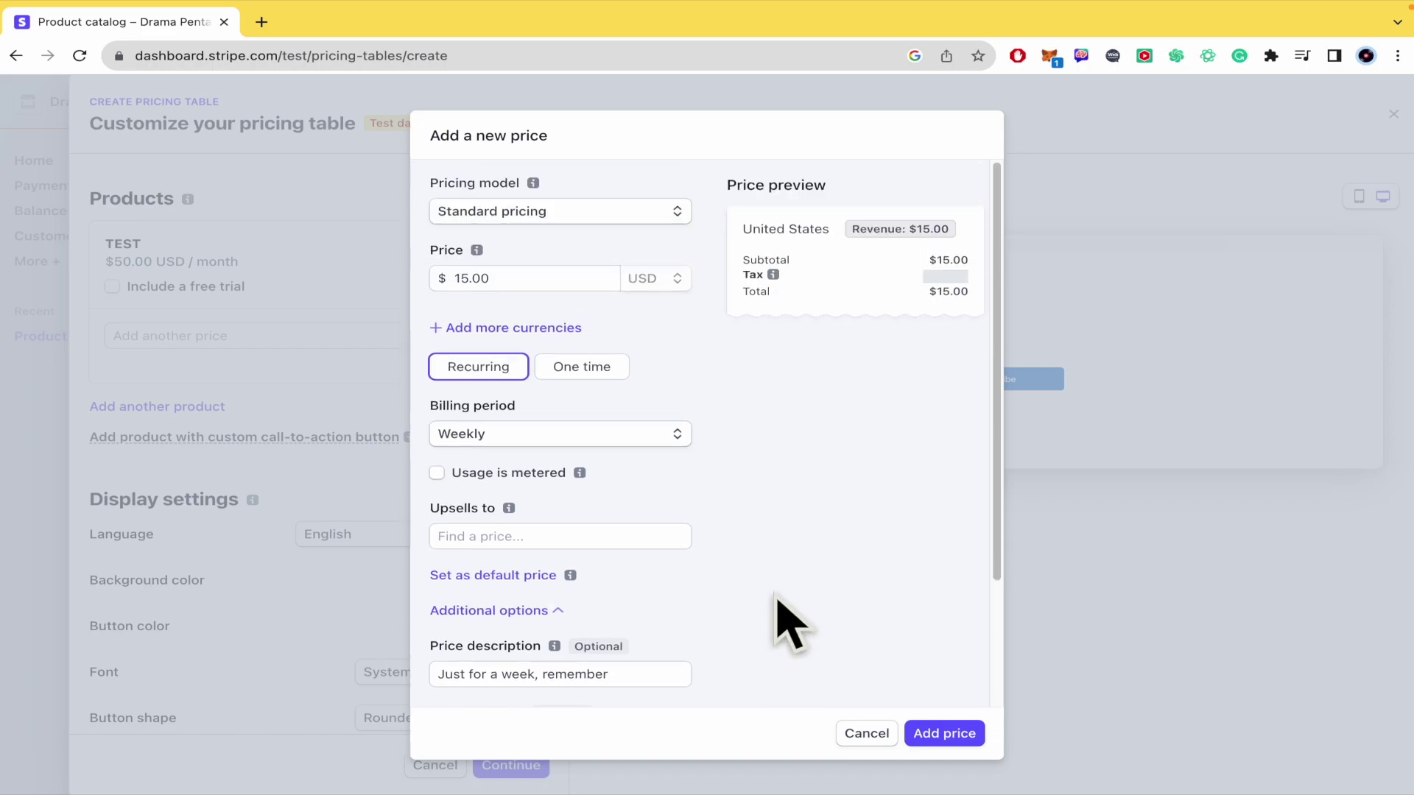
click(959, 734)
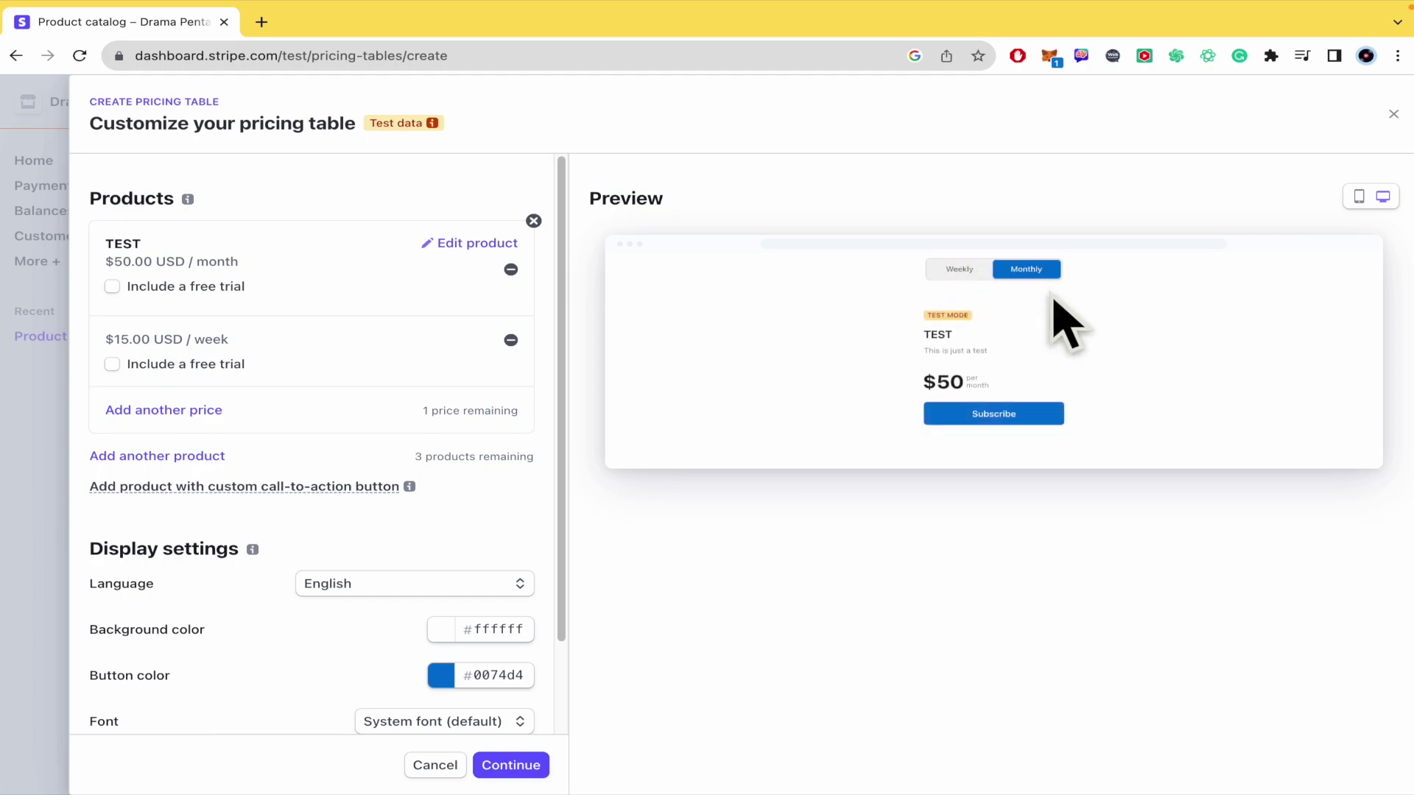
Start a new one-time $500.00 TEST price and make it the default.
click(196, 408)
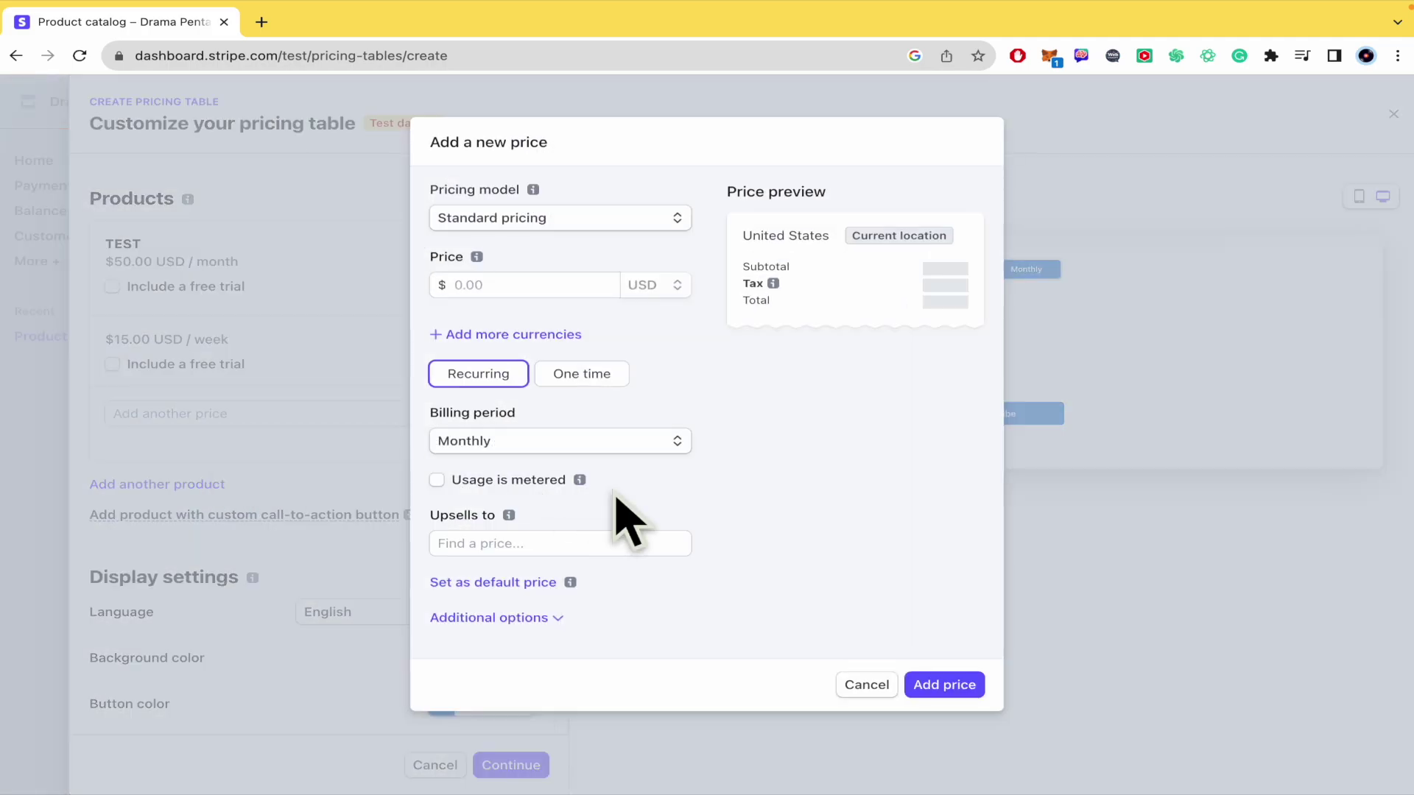
click(589, 377)
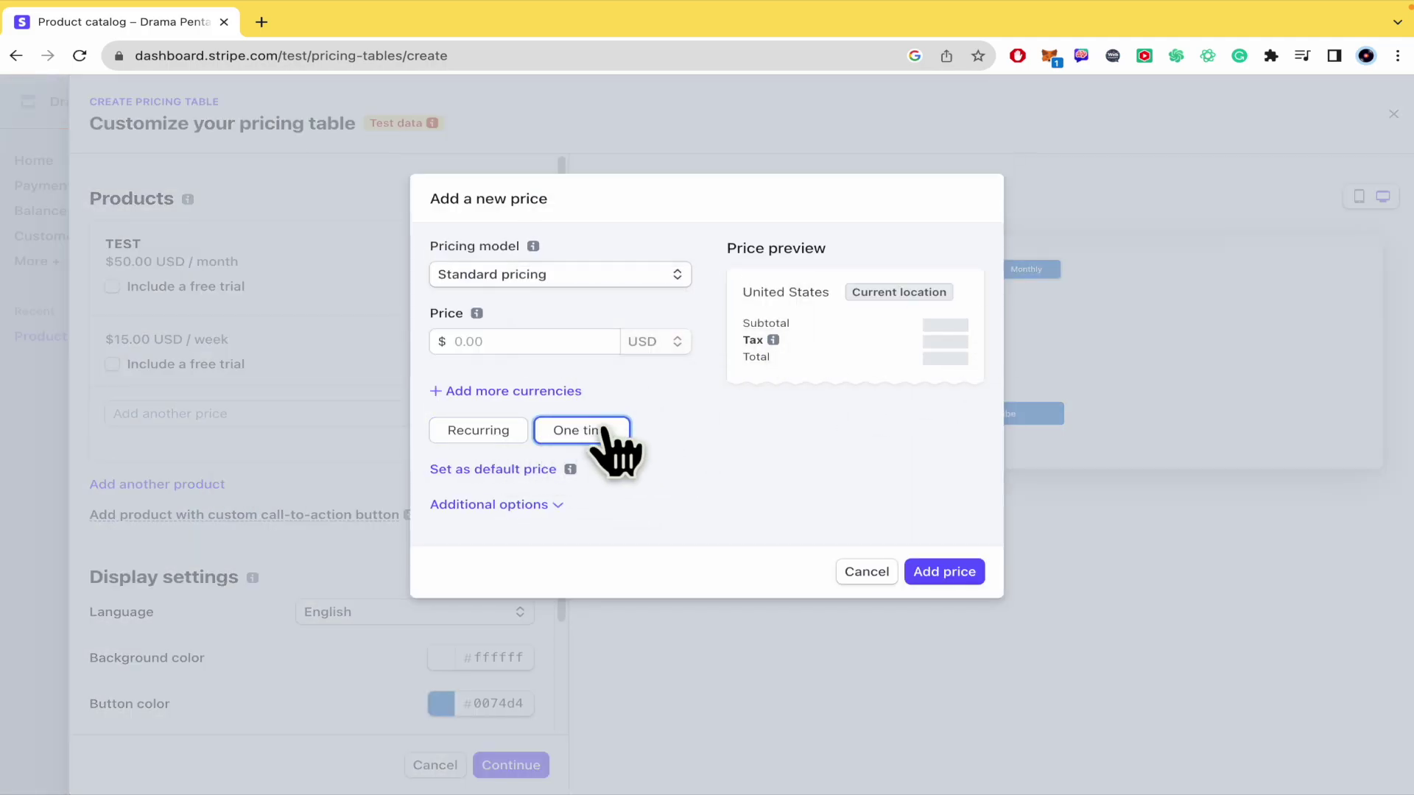
click(547, 341)
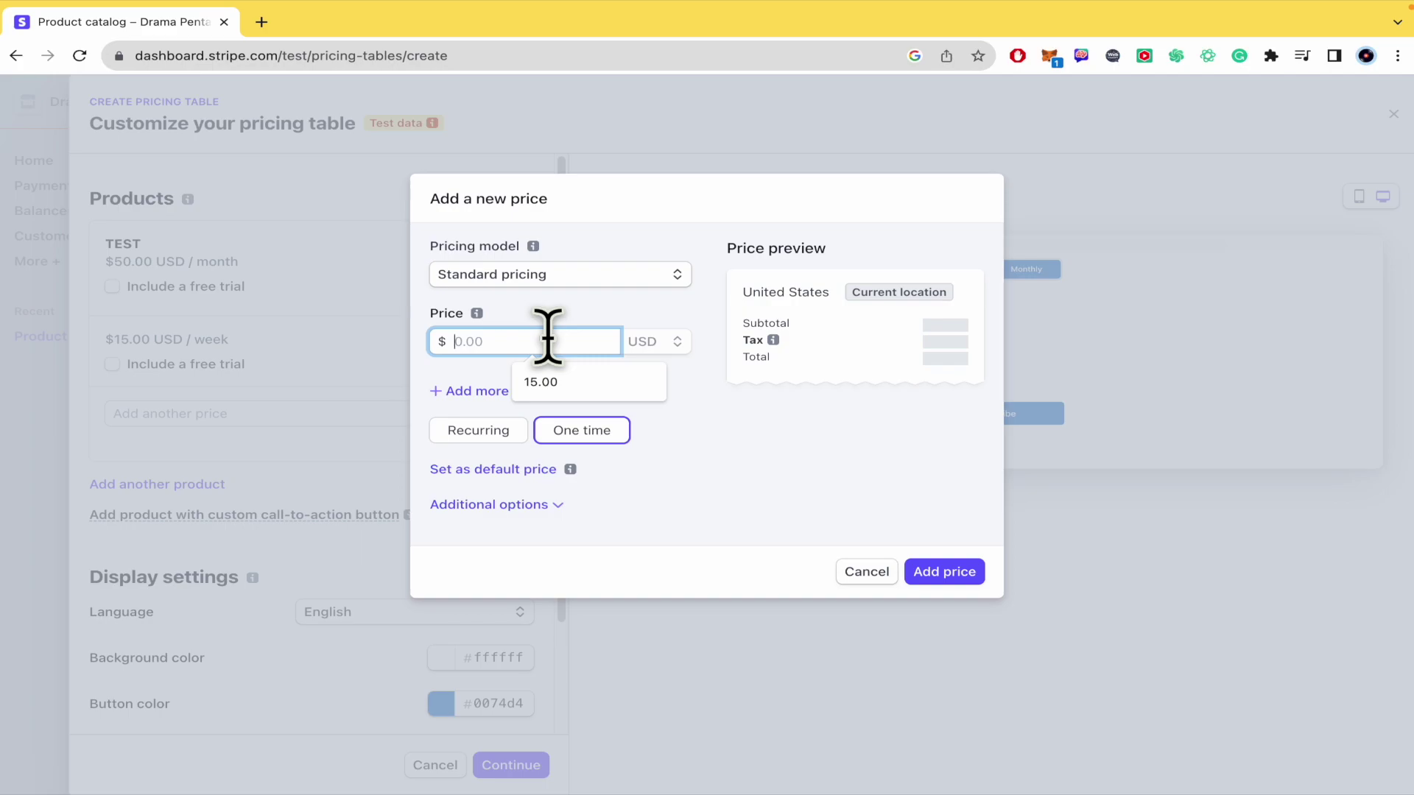
text(500.00)
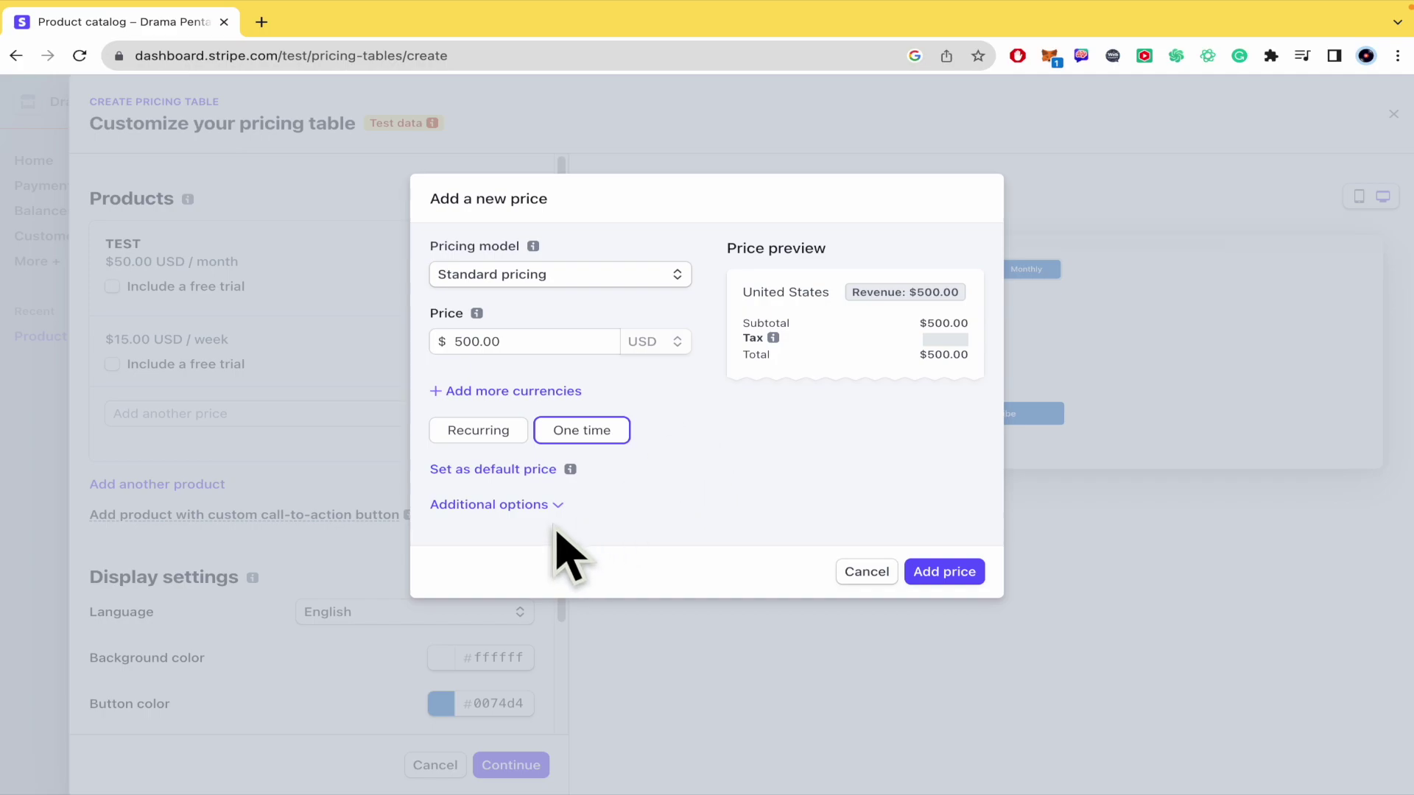
click(531, 469)
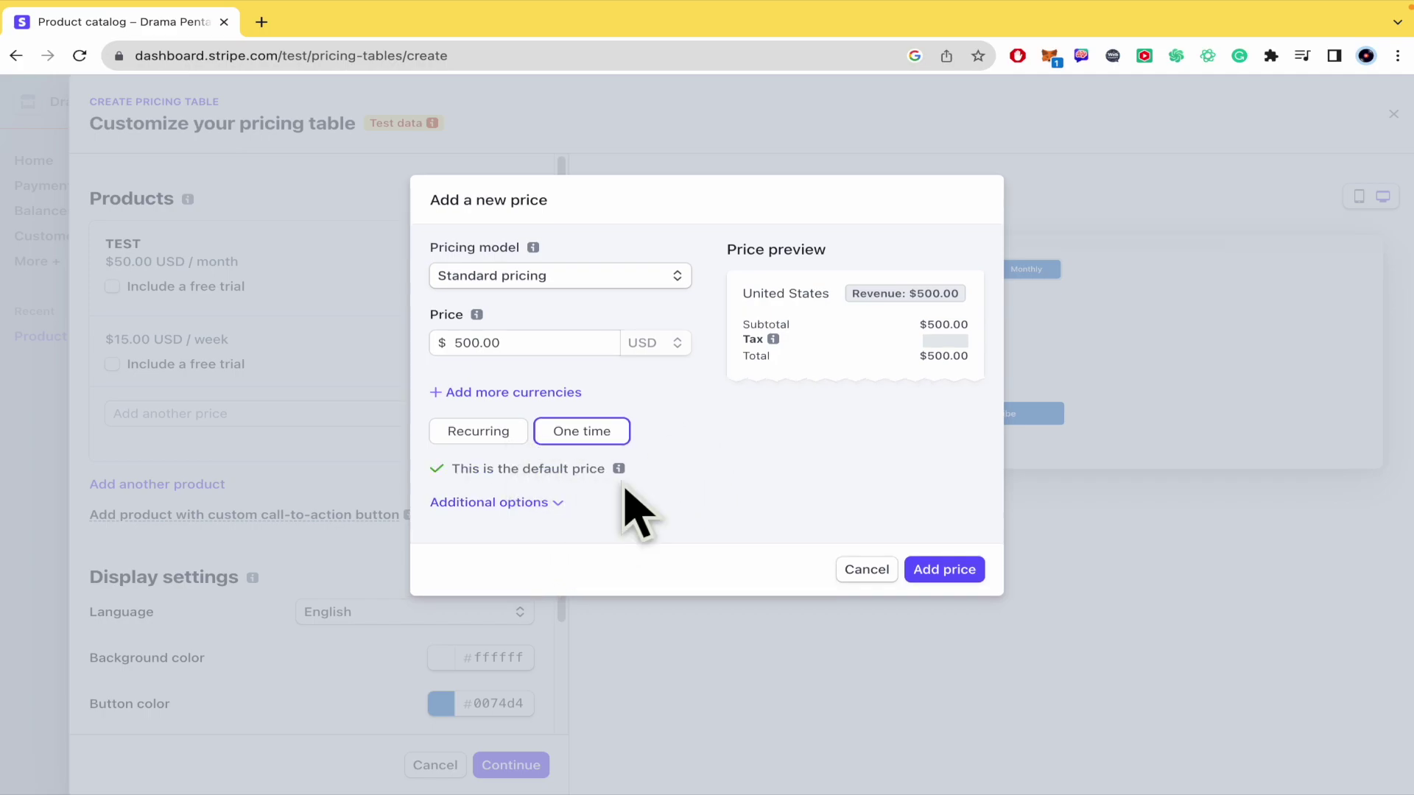
Describe the price 'Just once and it's your forever' and save it.
click(563, 503)
click(649, 519)
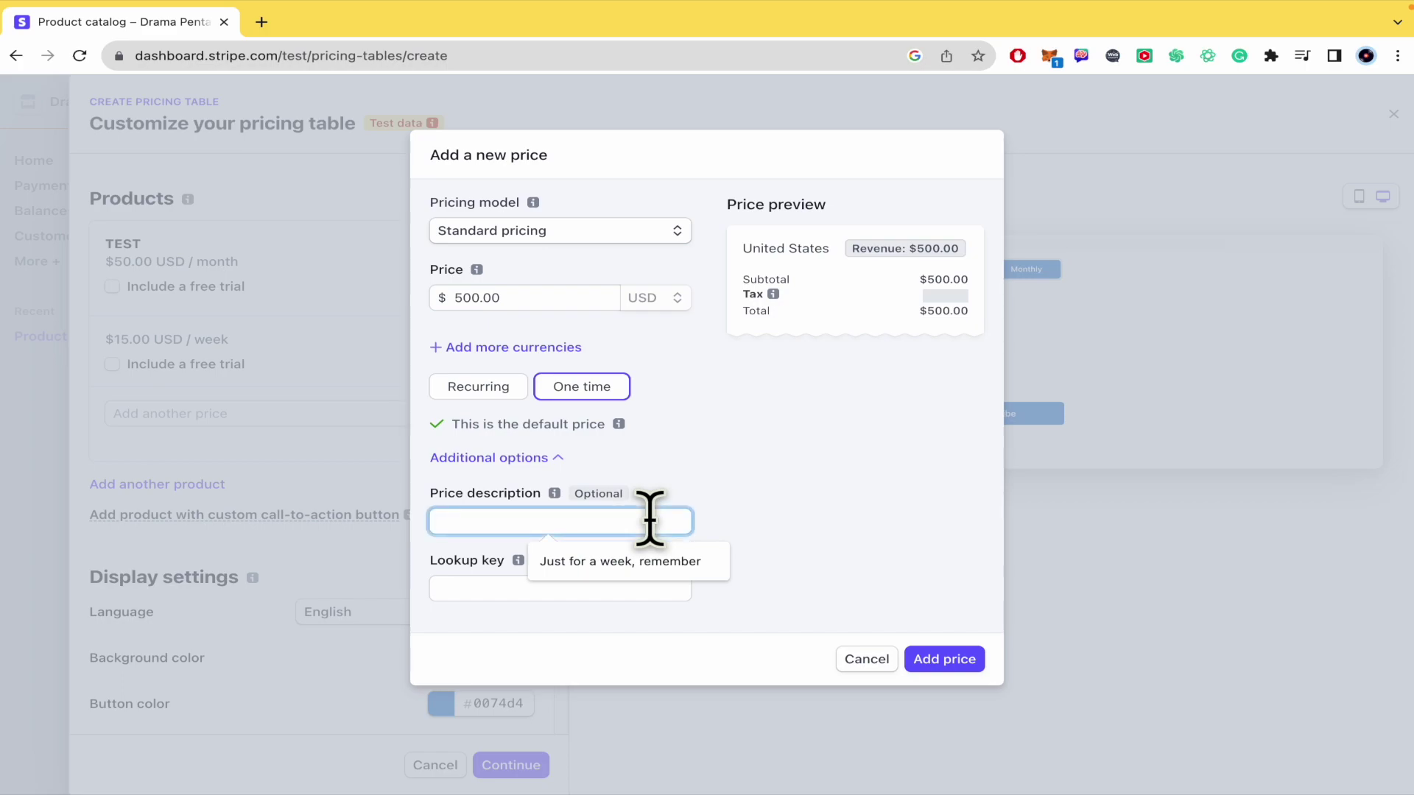
text(Just once and it's your forever)
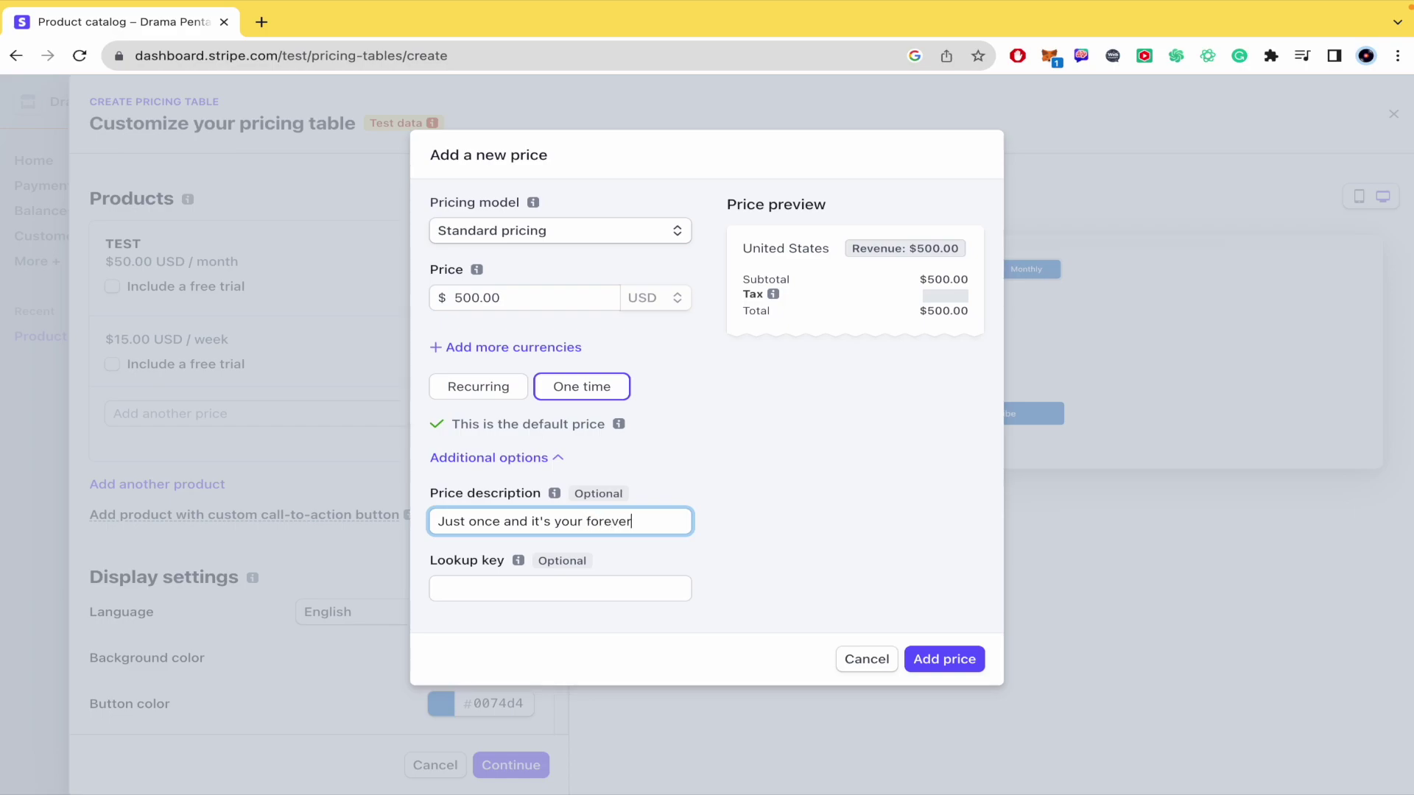
click(602, 590)
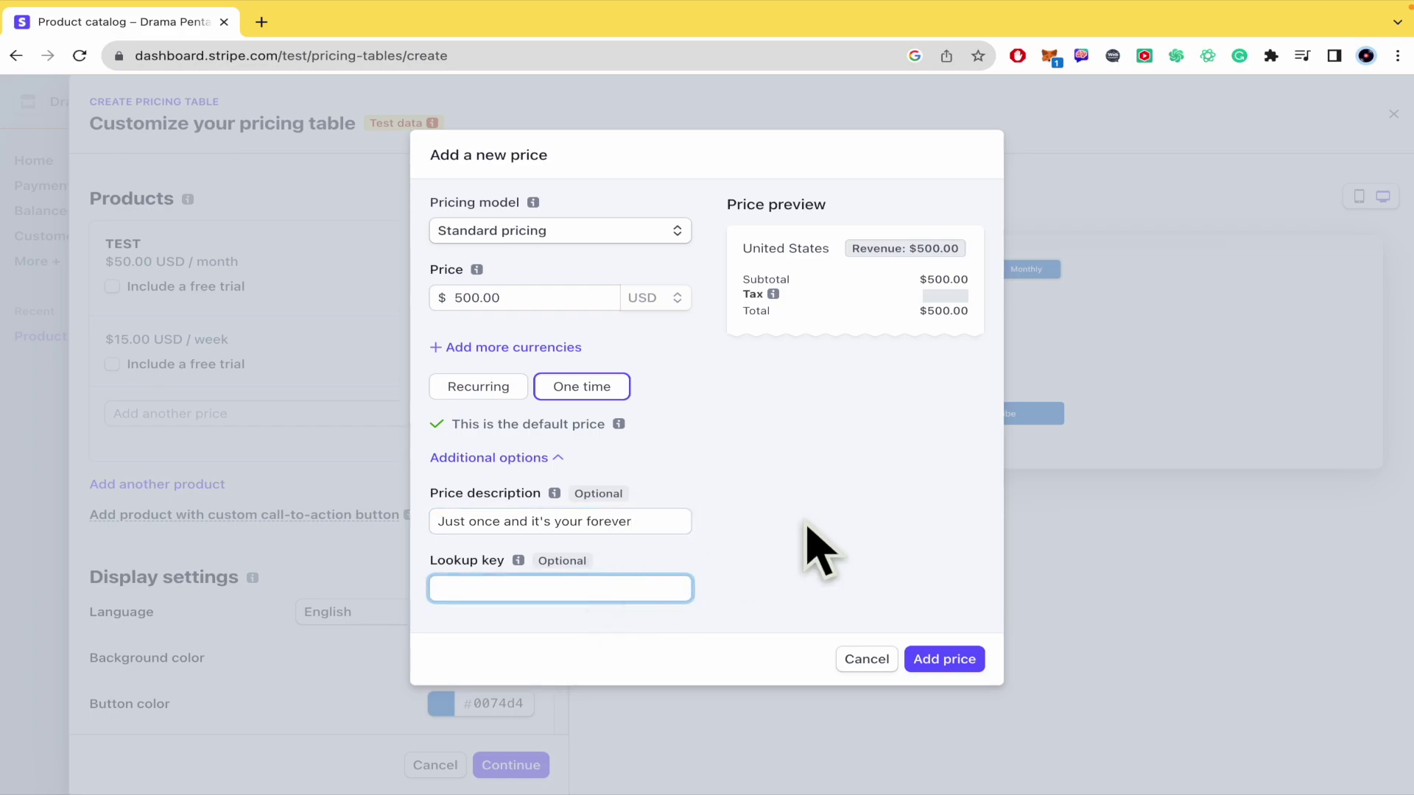
click(952, 659)
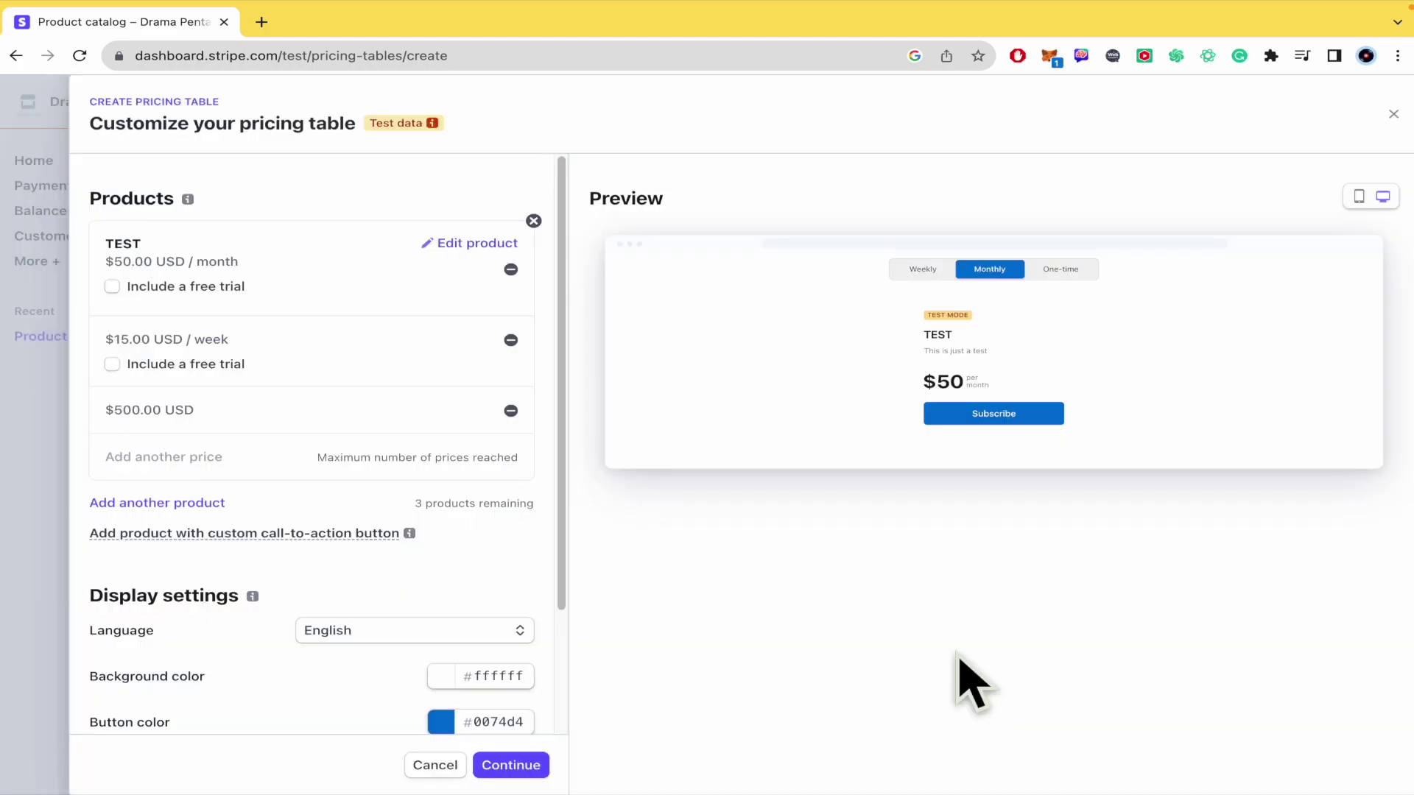
Preview the weekly, monthly and one-time $500 prices in the table.
click(920, 272)
click(987, 272)
click(1052, 271)
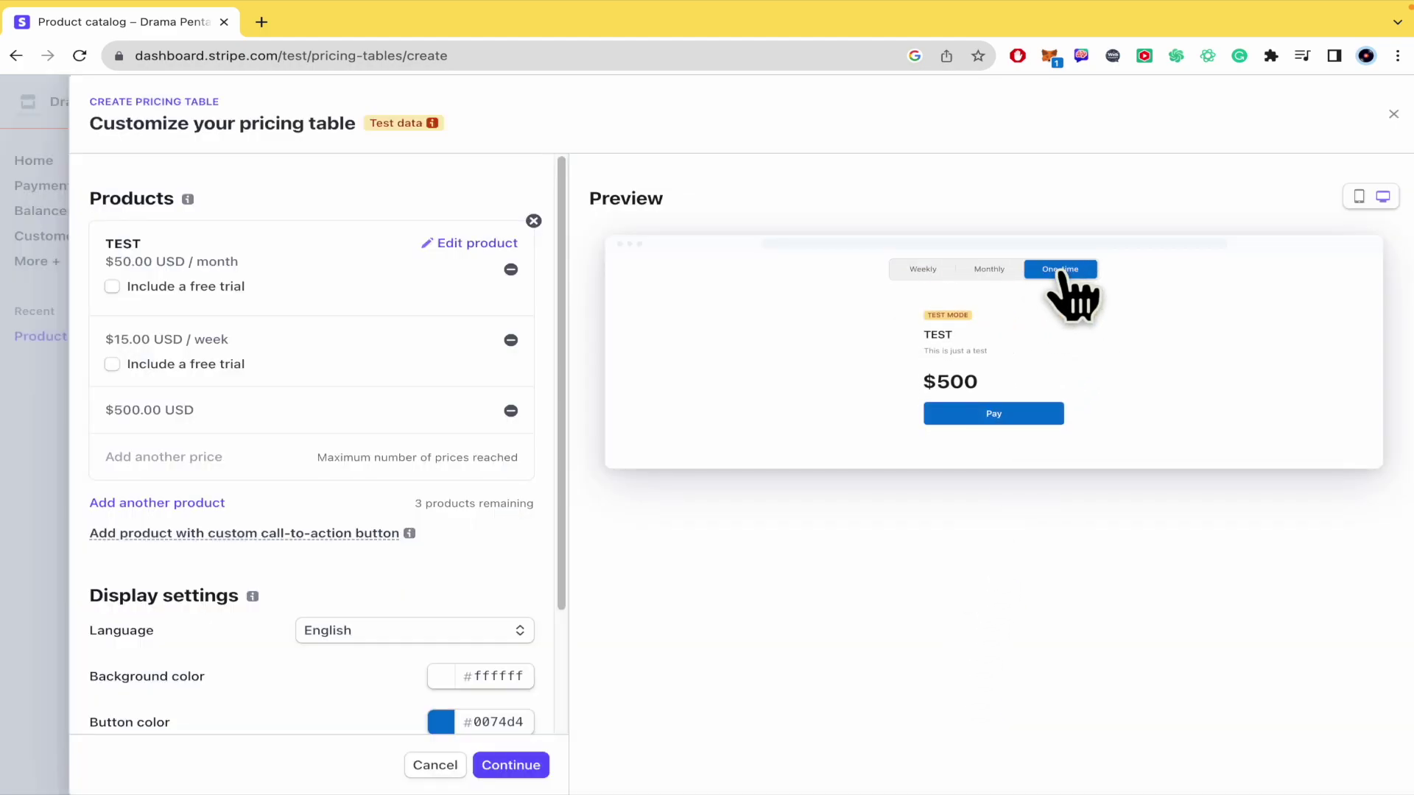
Create the product TEST 2 with a recurring $50.00 monthly price and add it to the table.
click(919, 271)
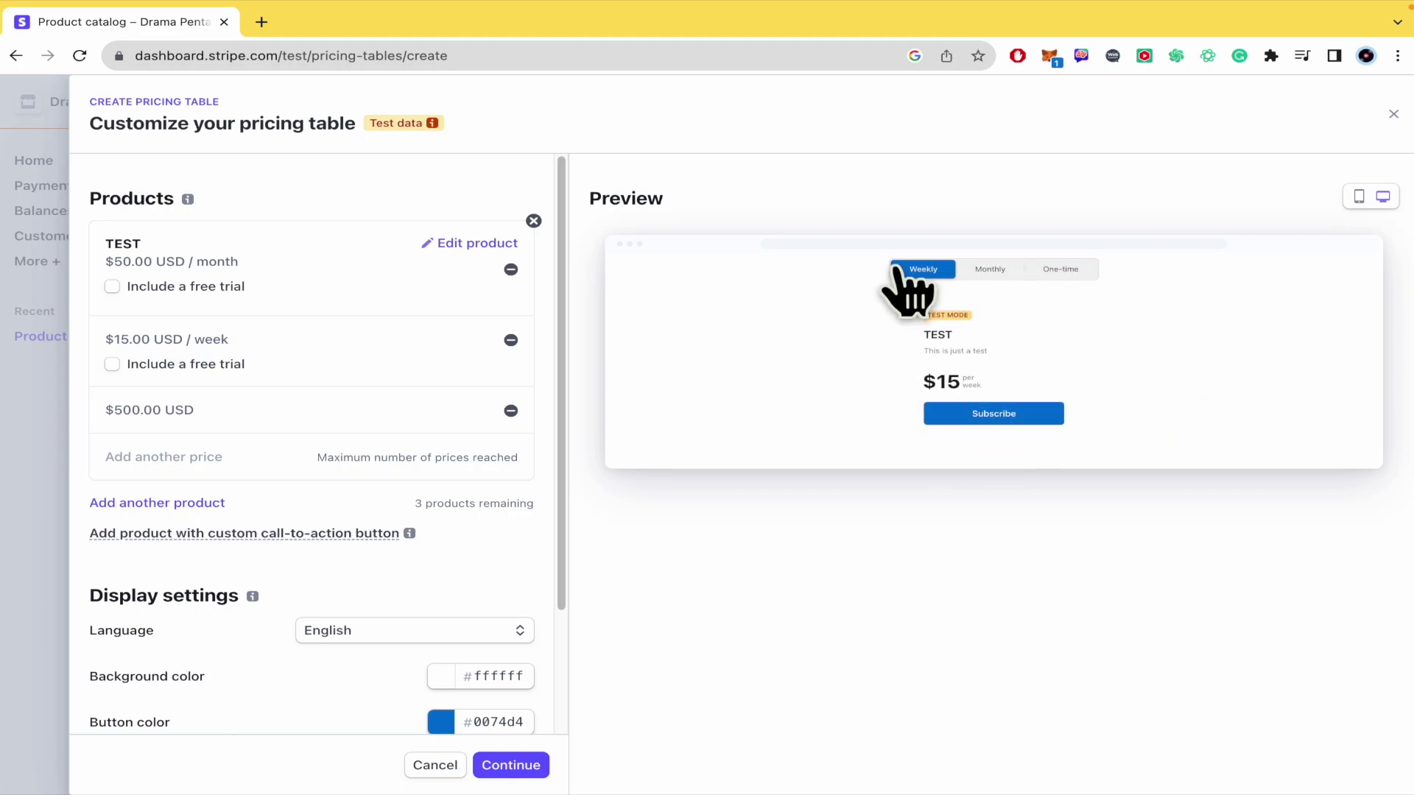
click(182, 508)
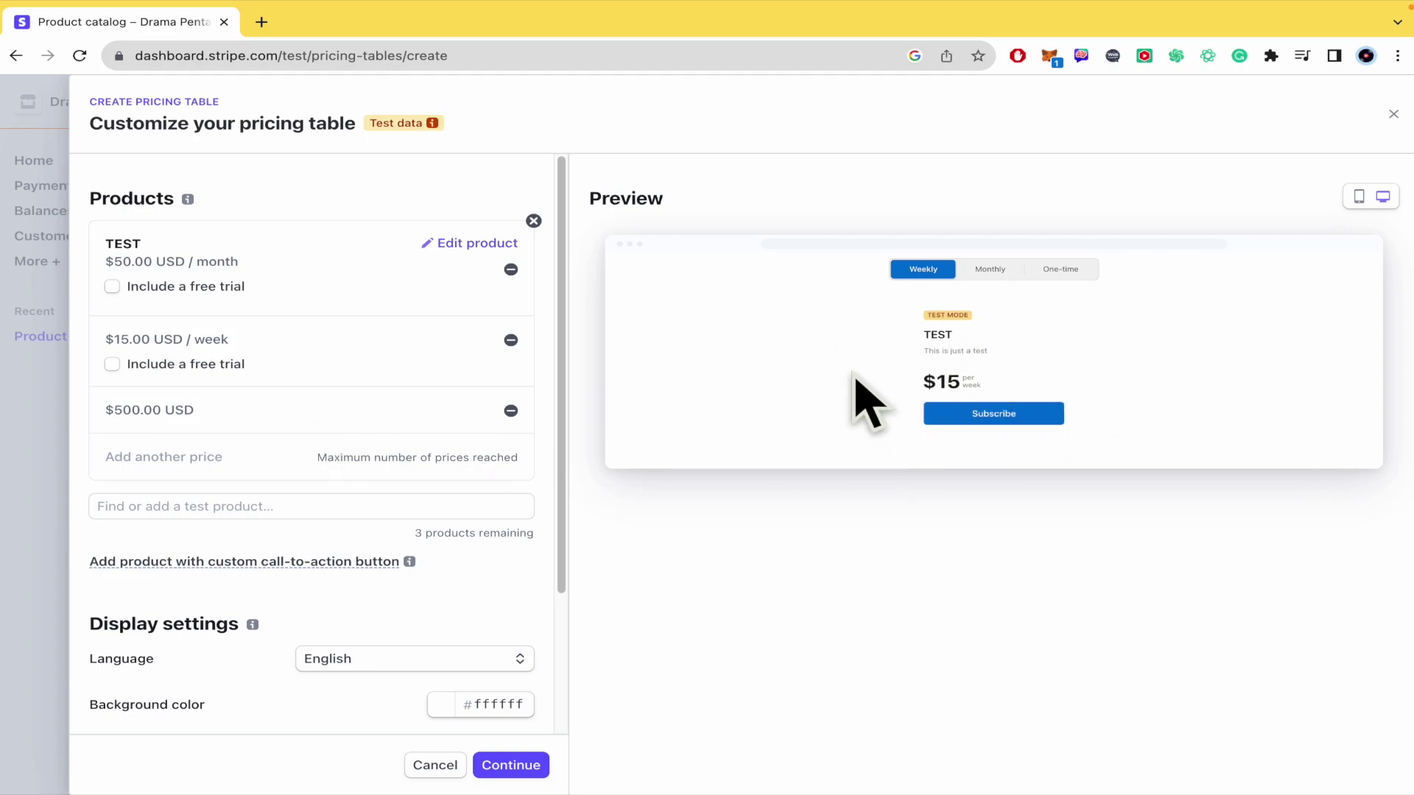
click(215, 506)
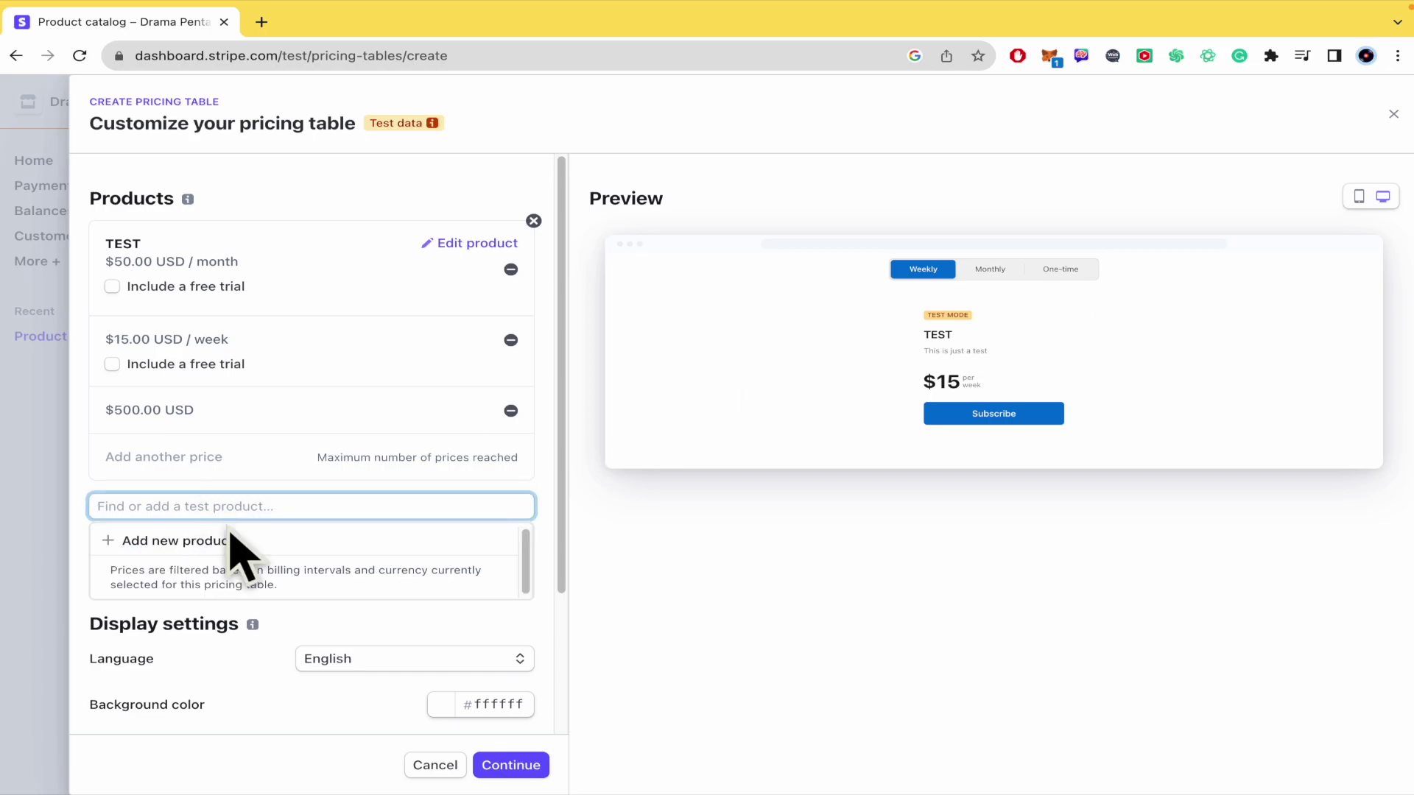
click(254, 543)
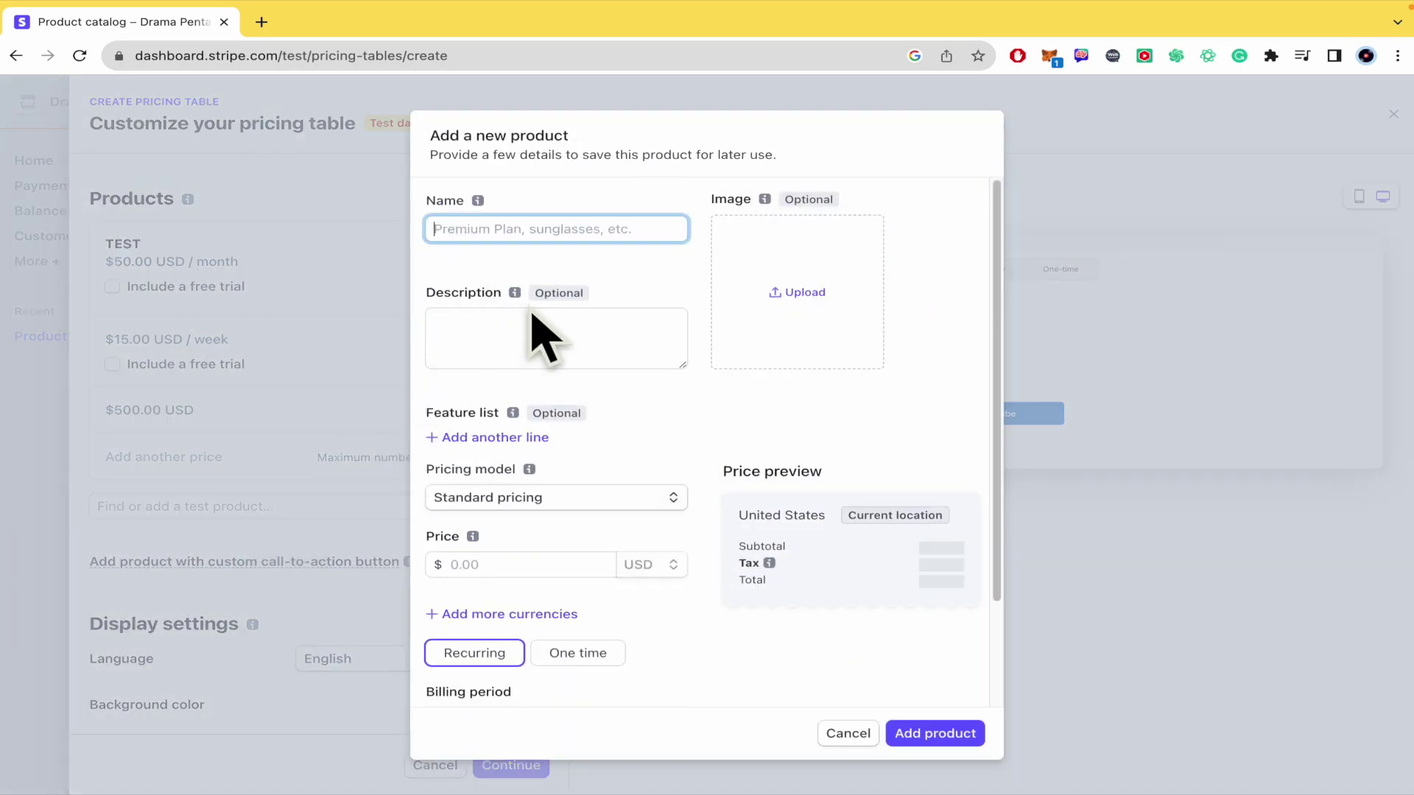
text(TEST 2)
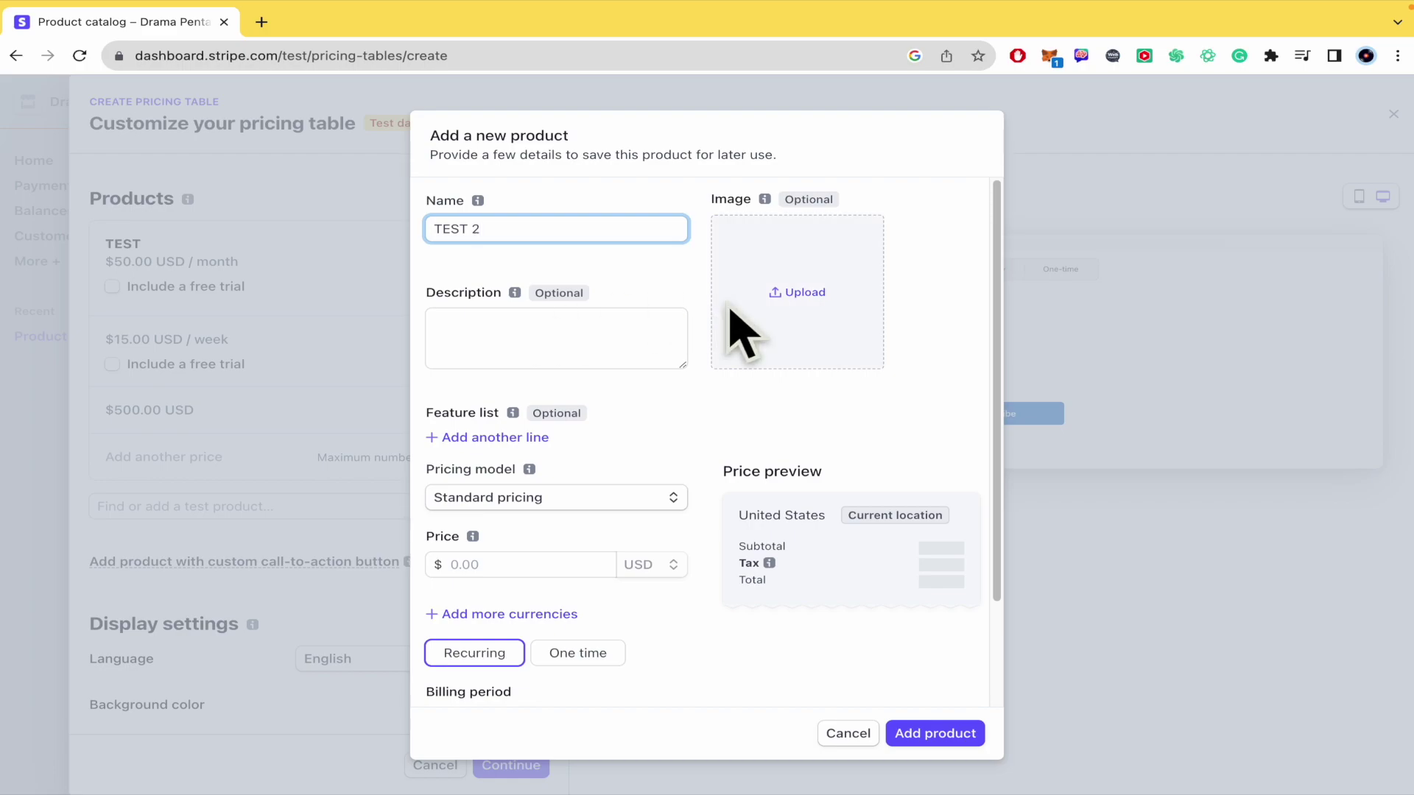
click(593, 322)
scroll(610, 536, down, 2)
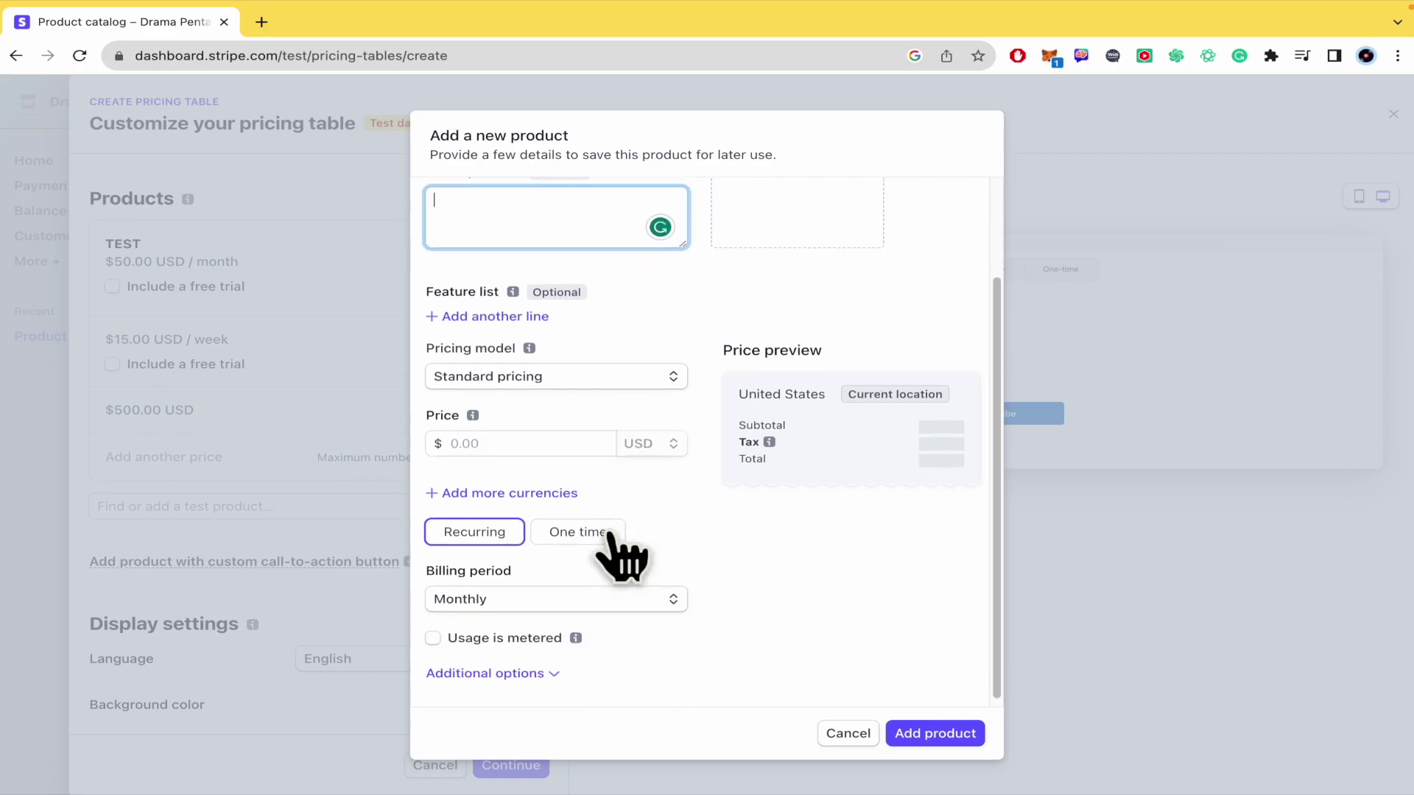
click(518, 434)
text(50.00)
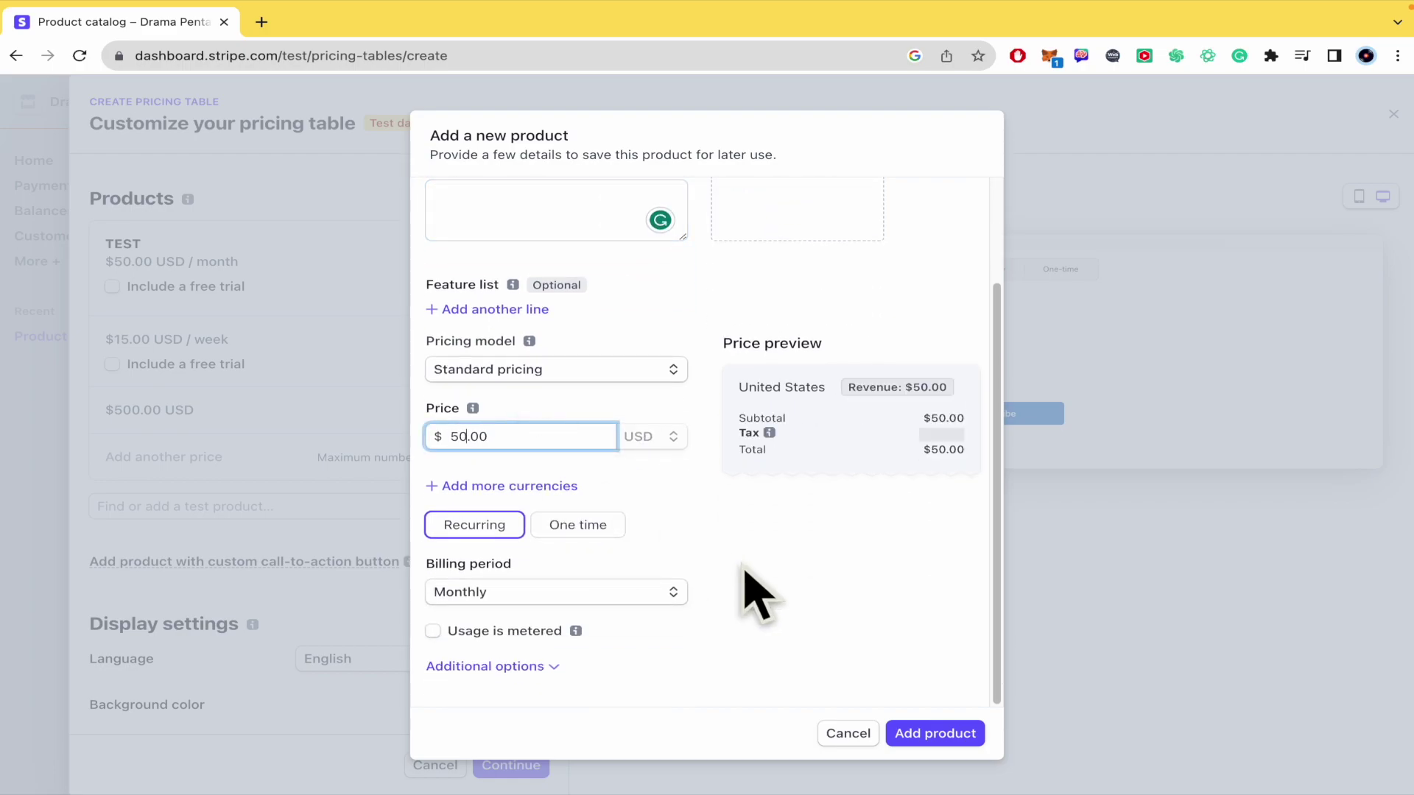
click(952, 737)
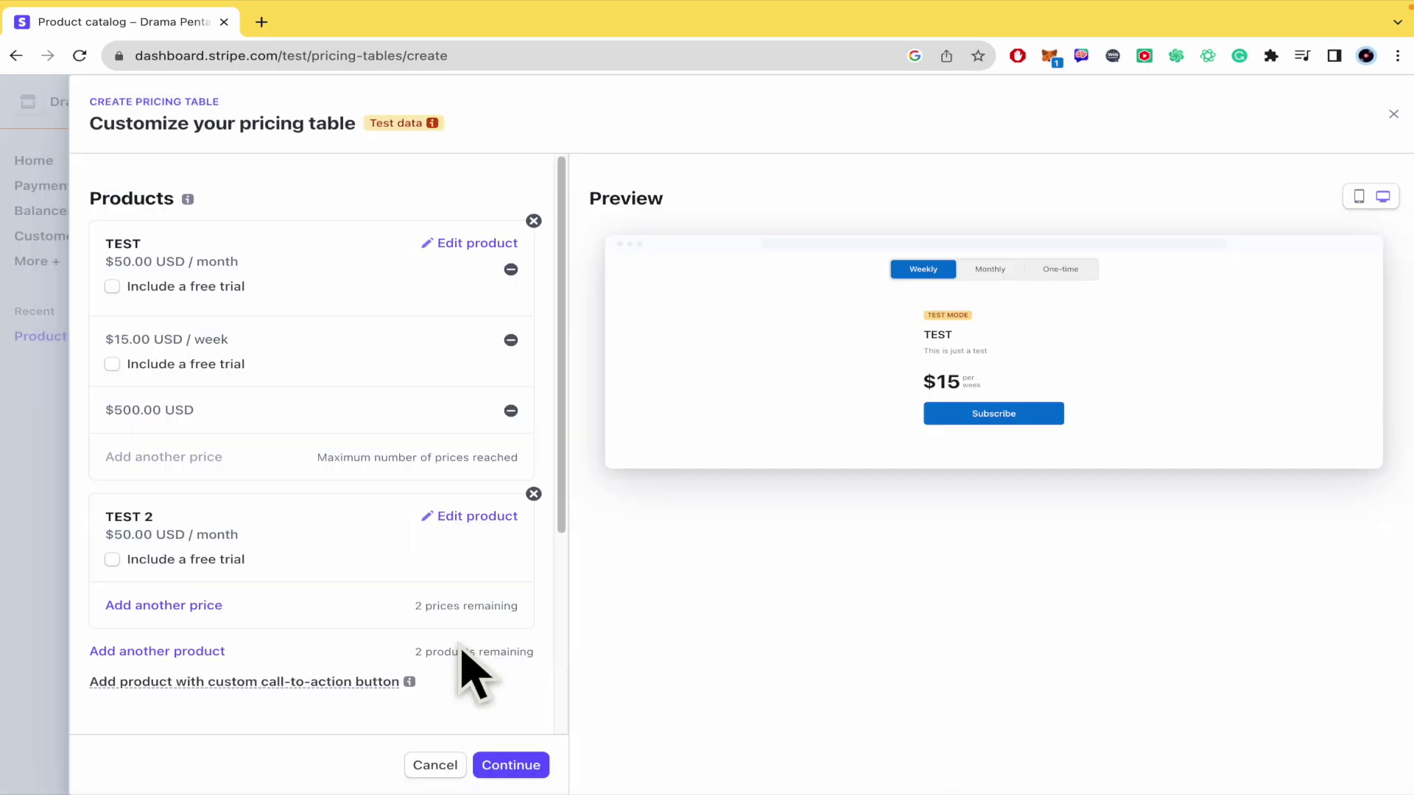
Start a new TEST 2 price using the graduated tiers pricing model.
scroll(400, 602, down, 4)
scroll(352, 366, up, 1)
scroll(340, 359, up, 1)
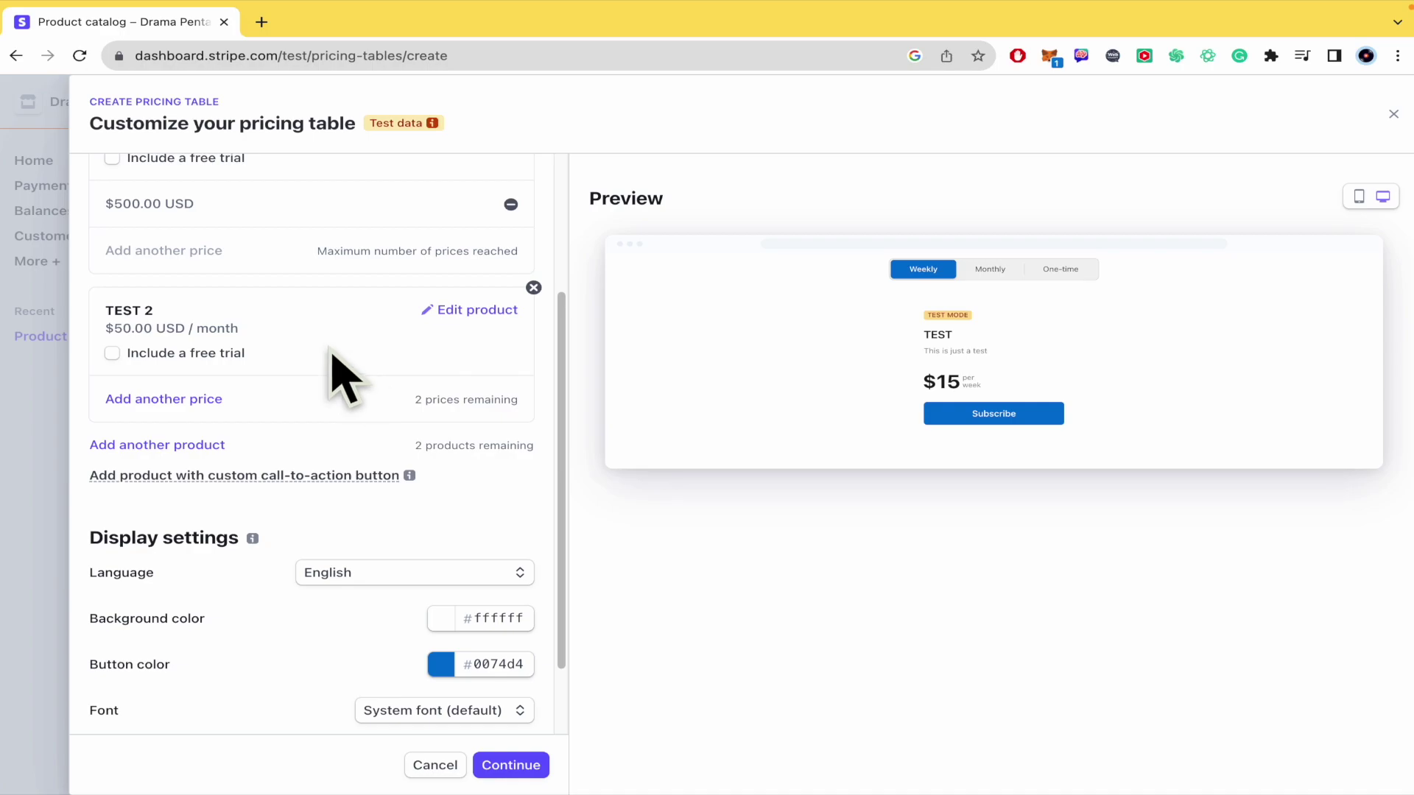
click(197, 412)
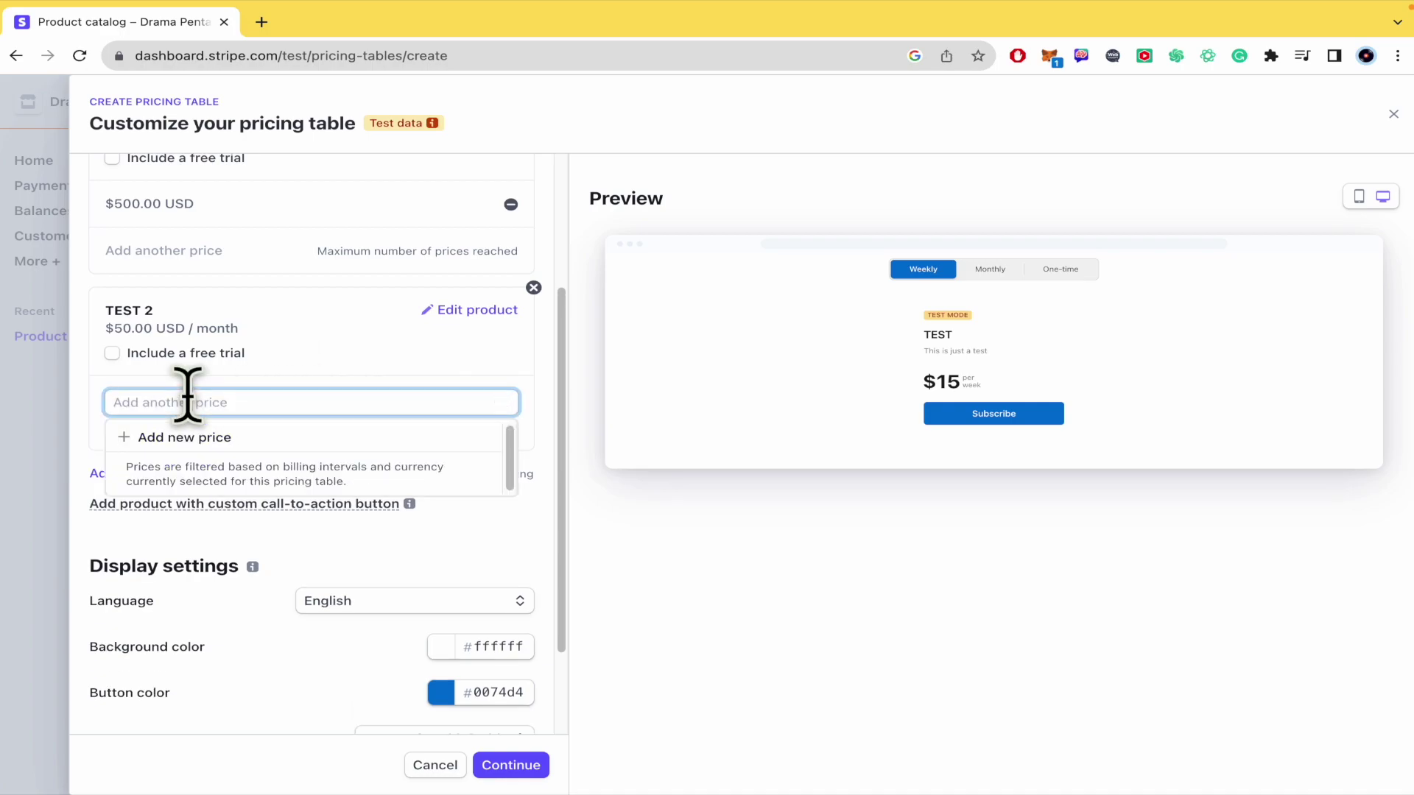
click(276, 442)
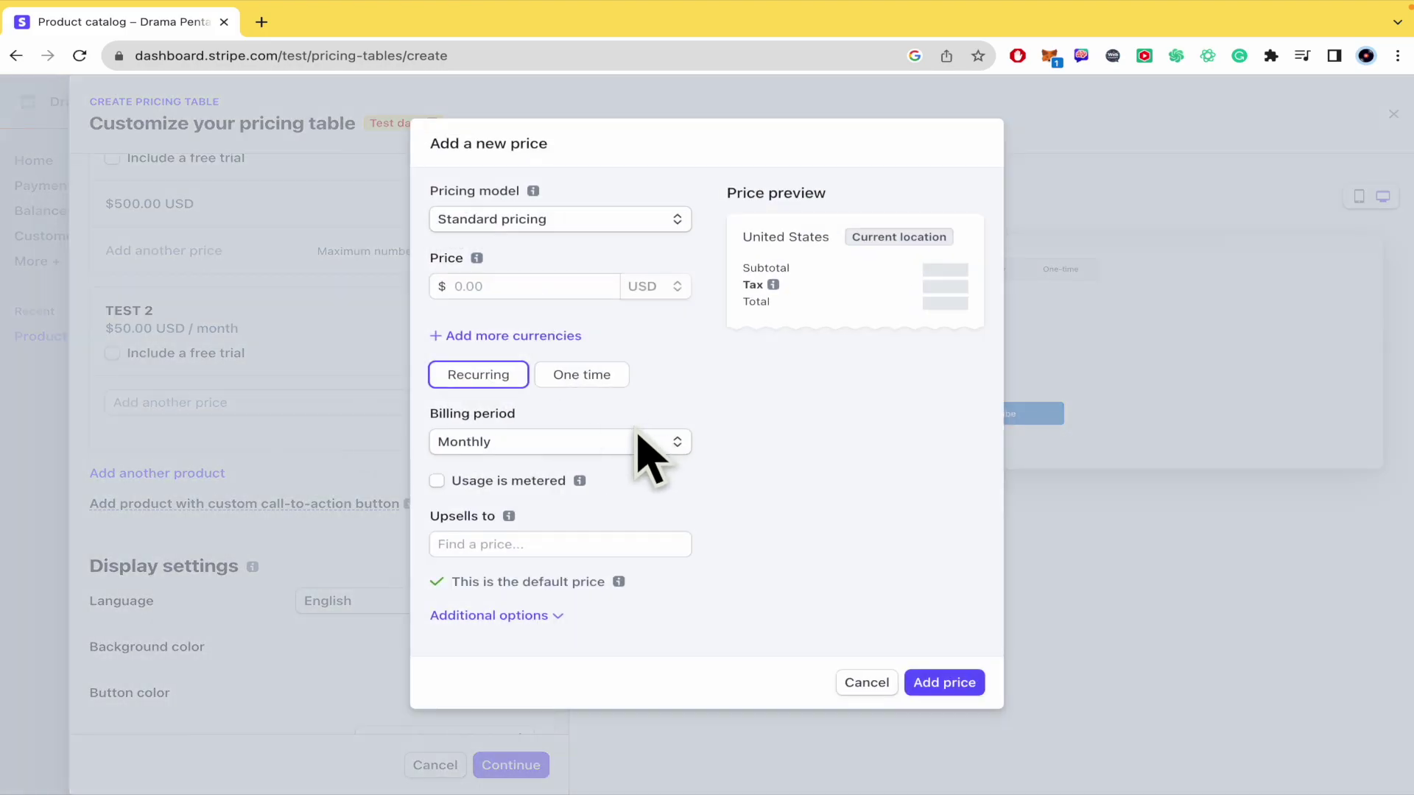
click(478, 219)
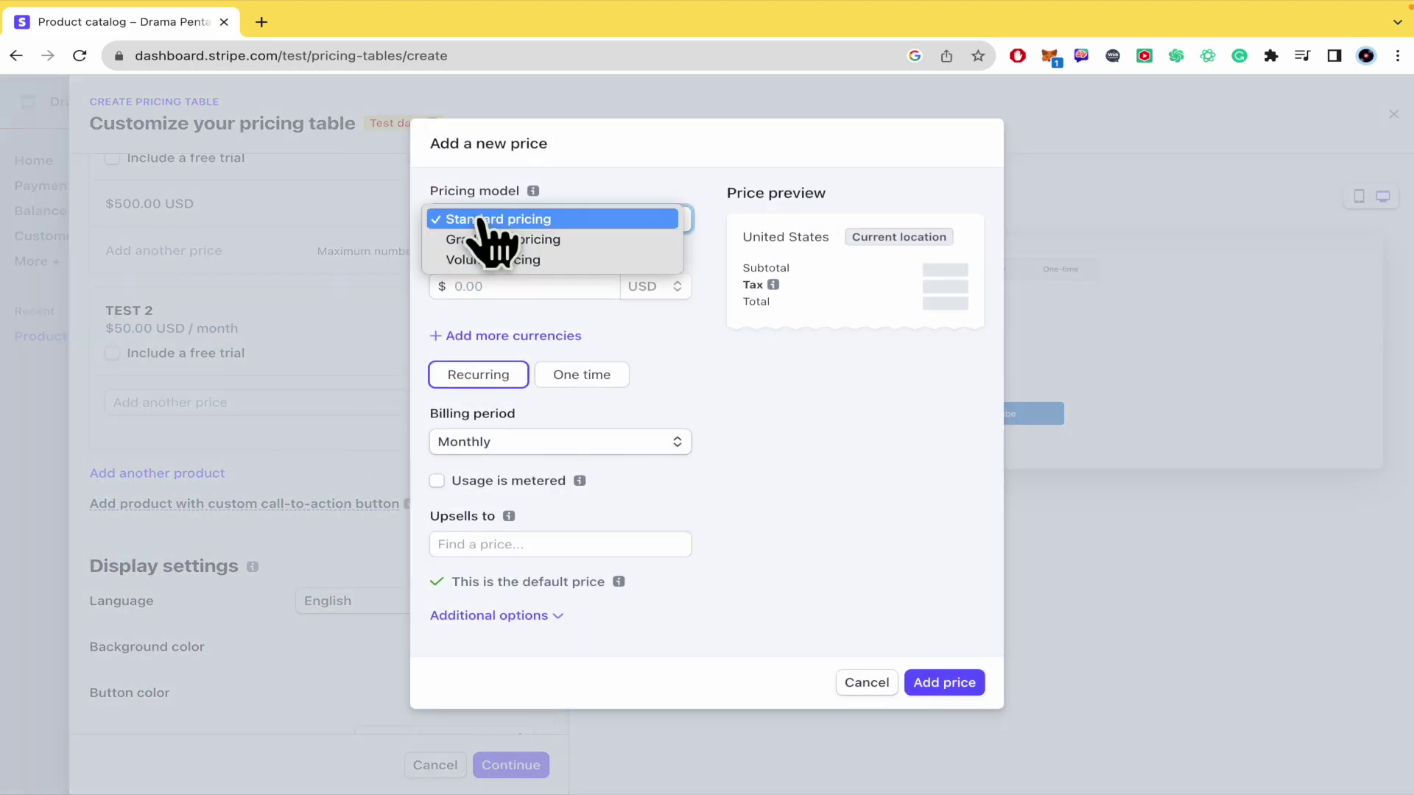
click(596, 243)
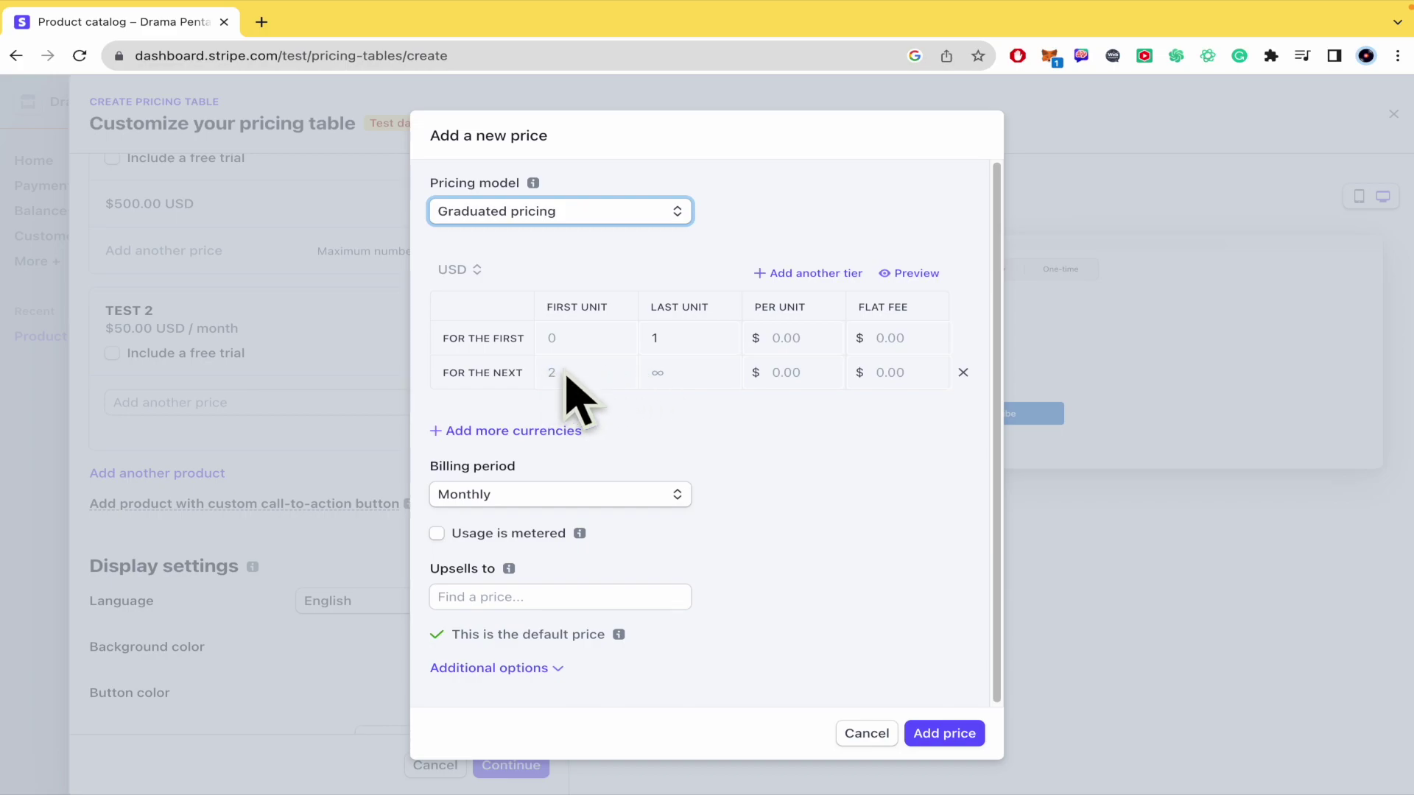
Price the first unit at $50.00 and later units at $45.00, then save.
click(691, 345)
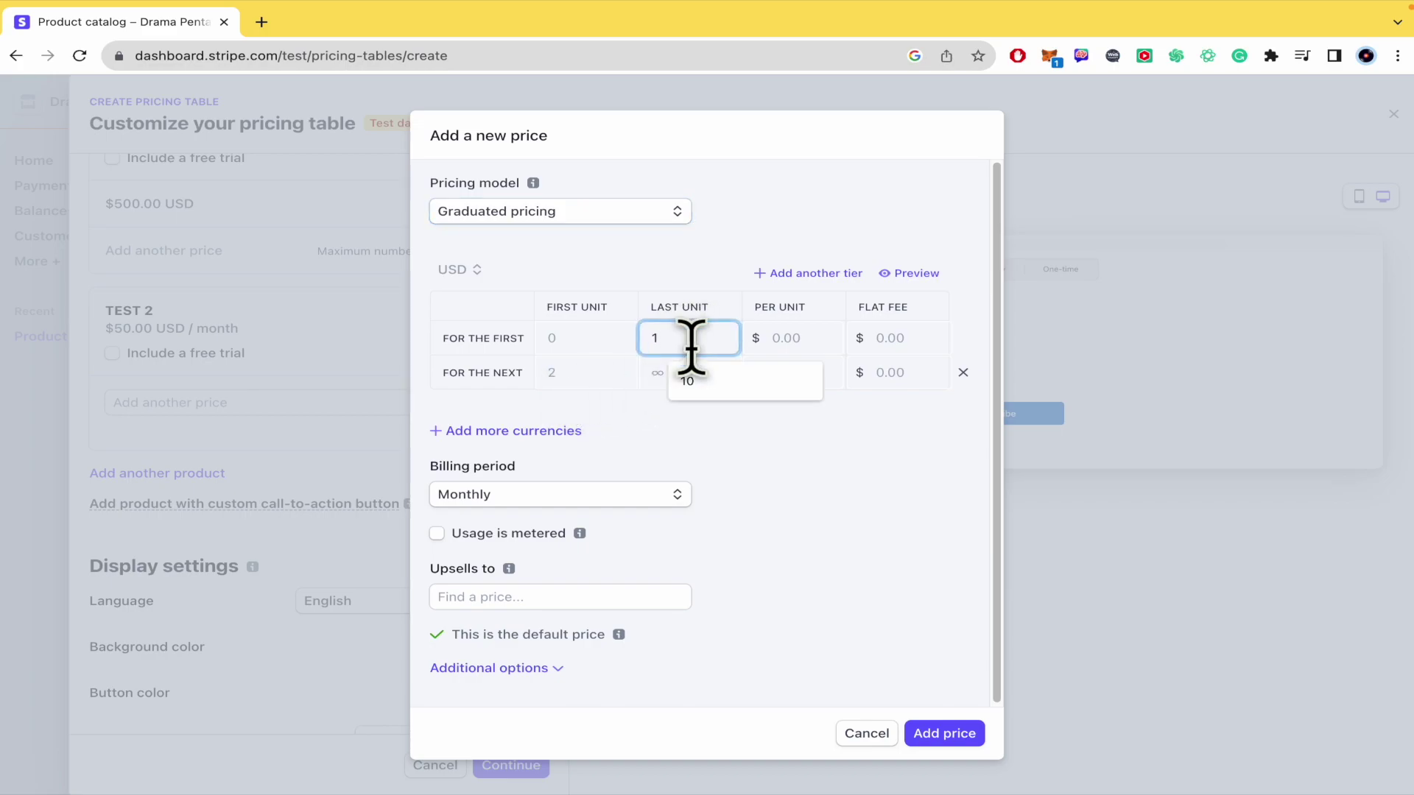
click(792, 337)
text(50.00)
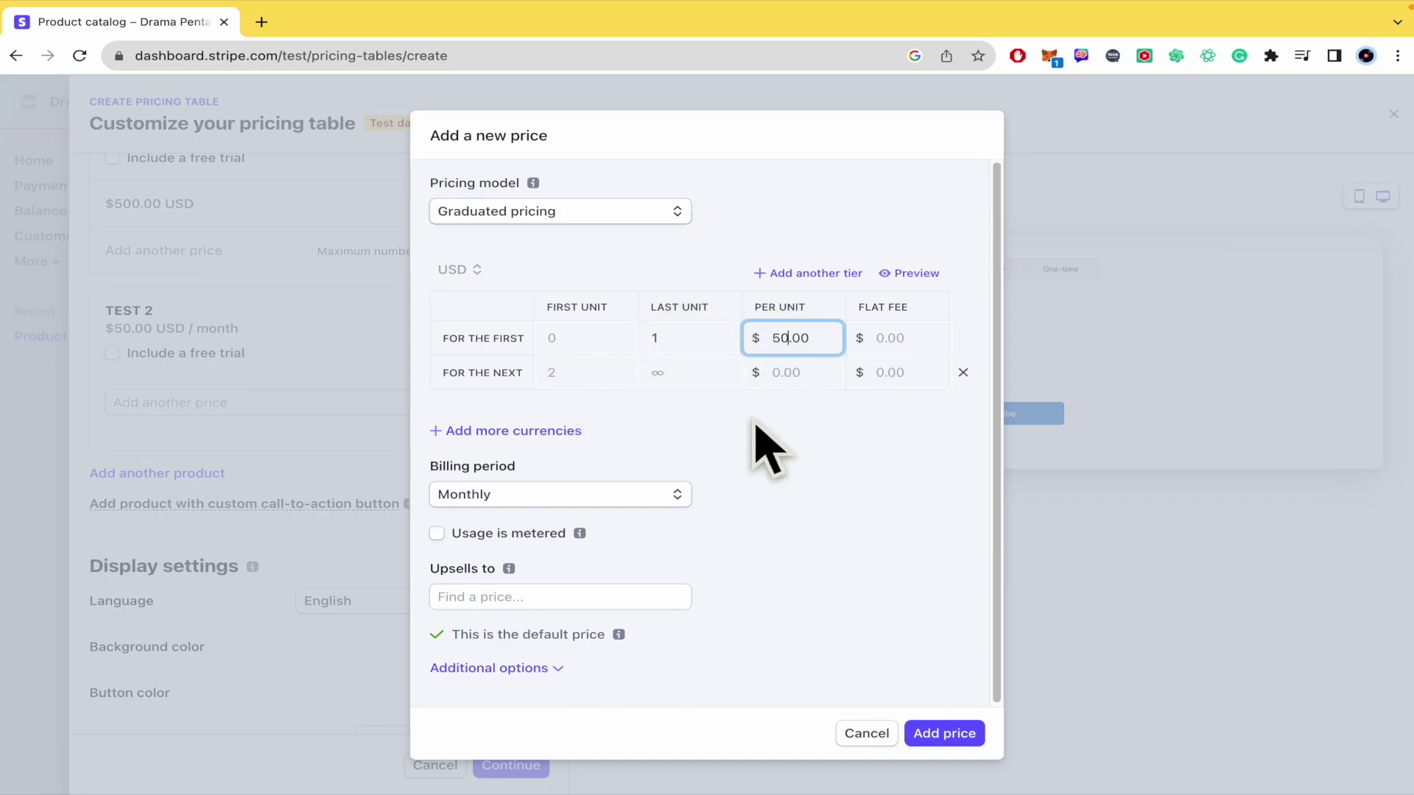
click(811, 374)
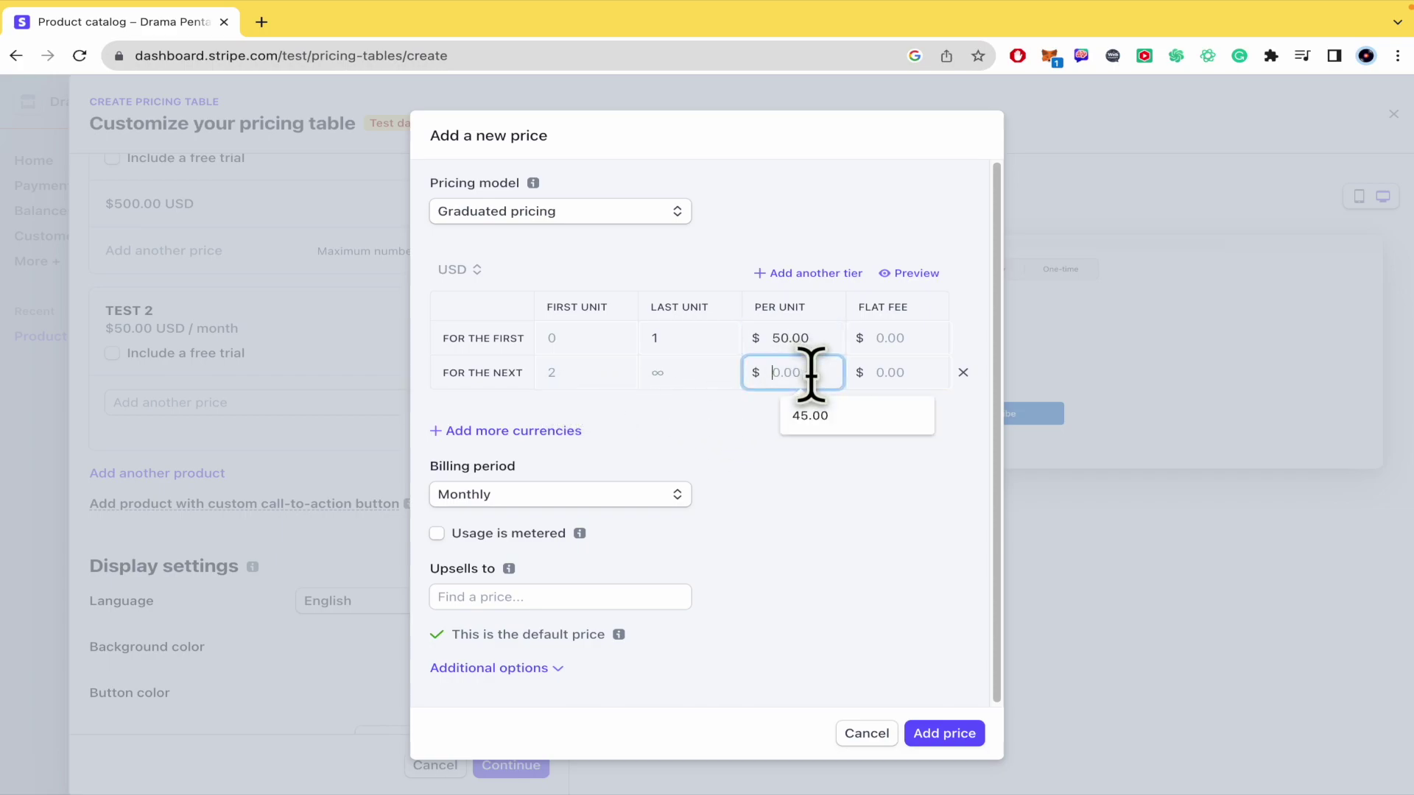
key(Down)
key(Return)
click(911, 619)
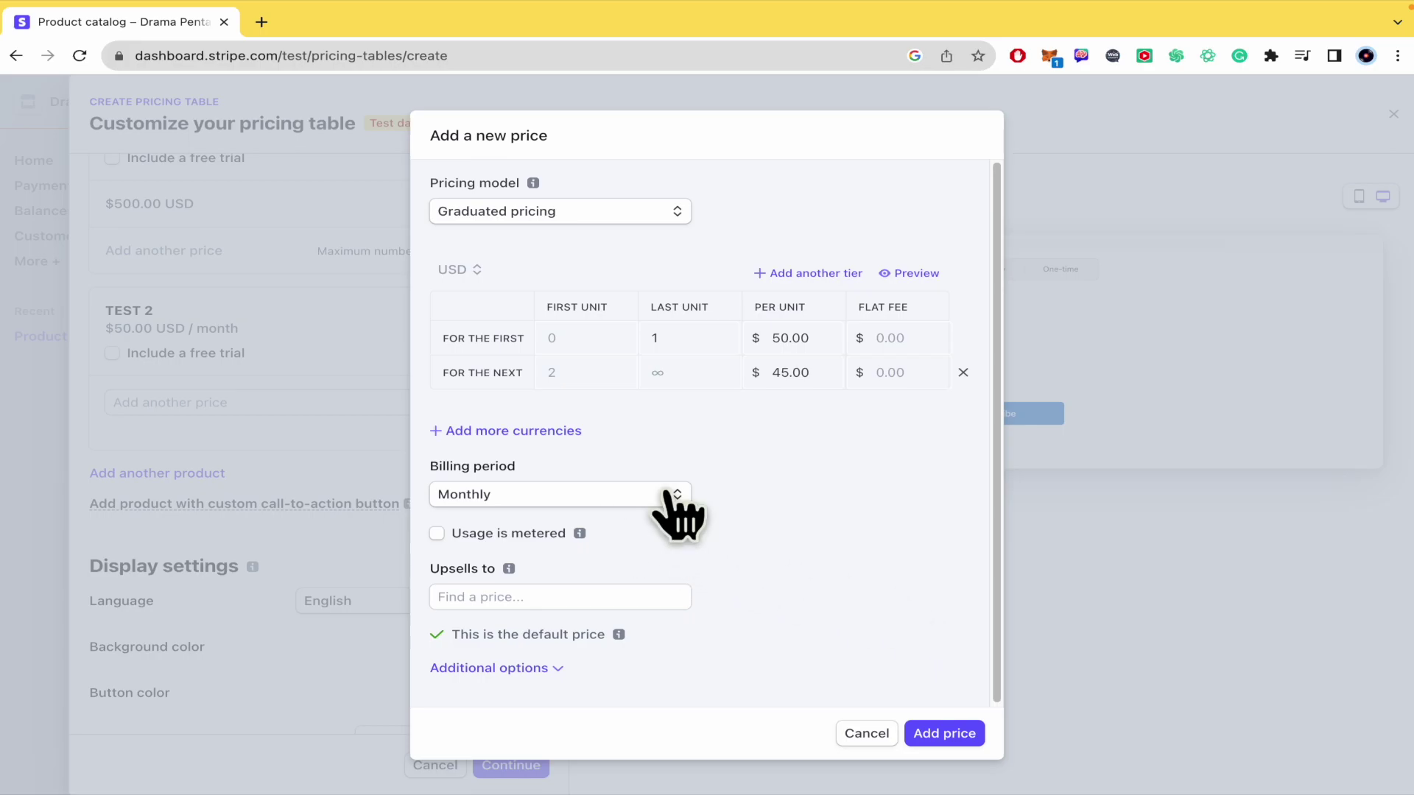
click(947, 737)
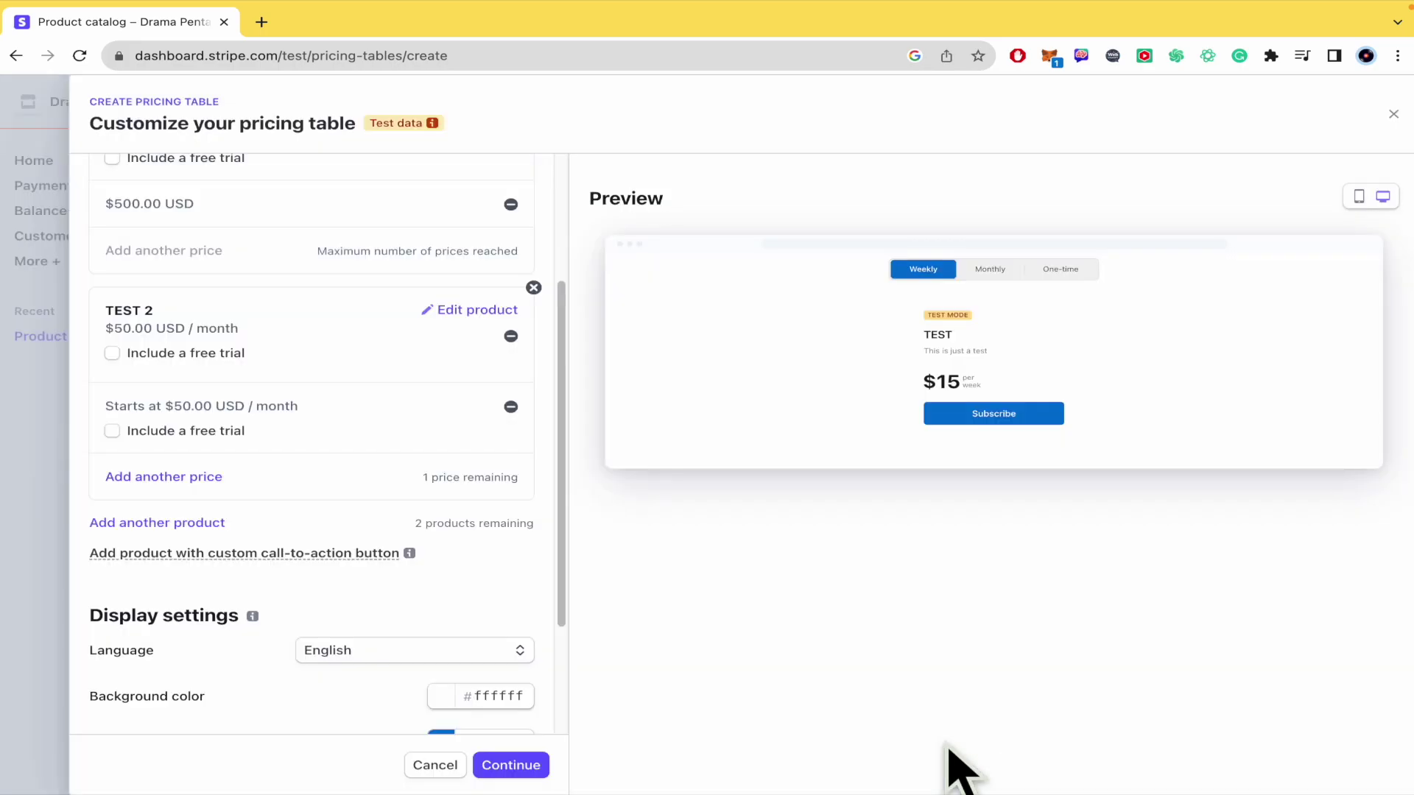
Start another new TEST 2 price using Volume pricing.
click(197, 477)
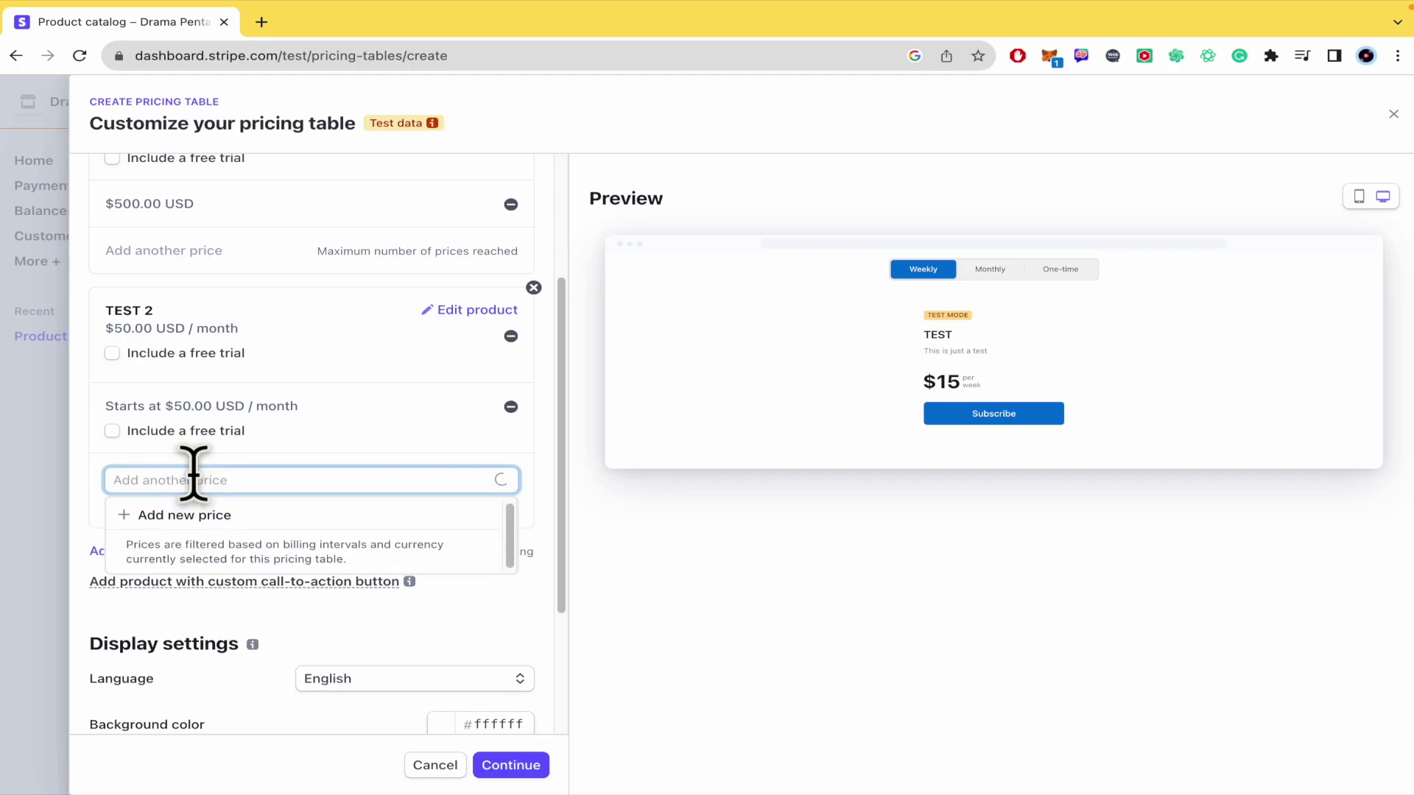
click(210, 516)
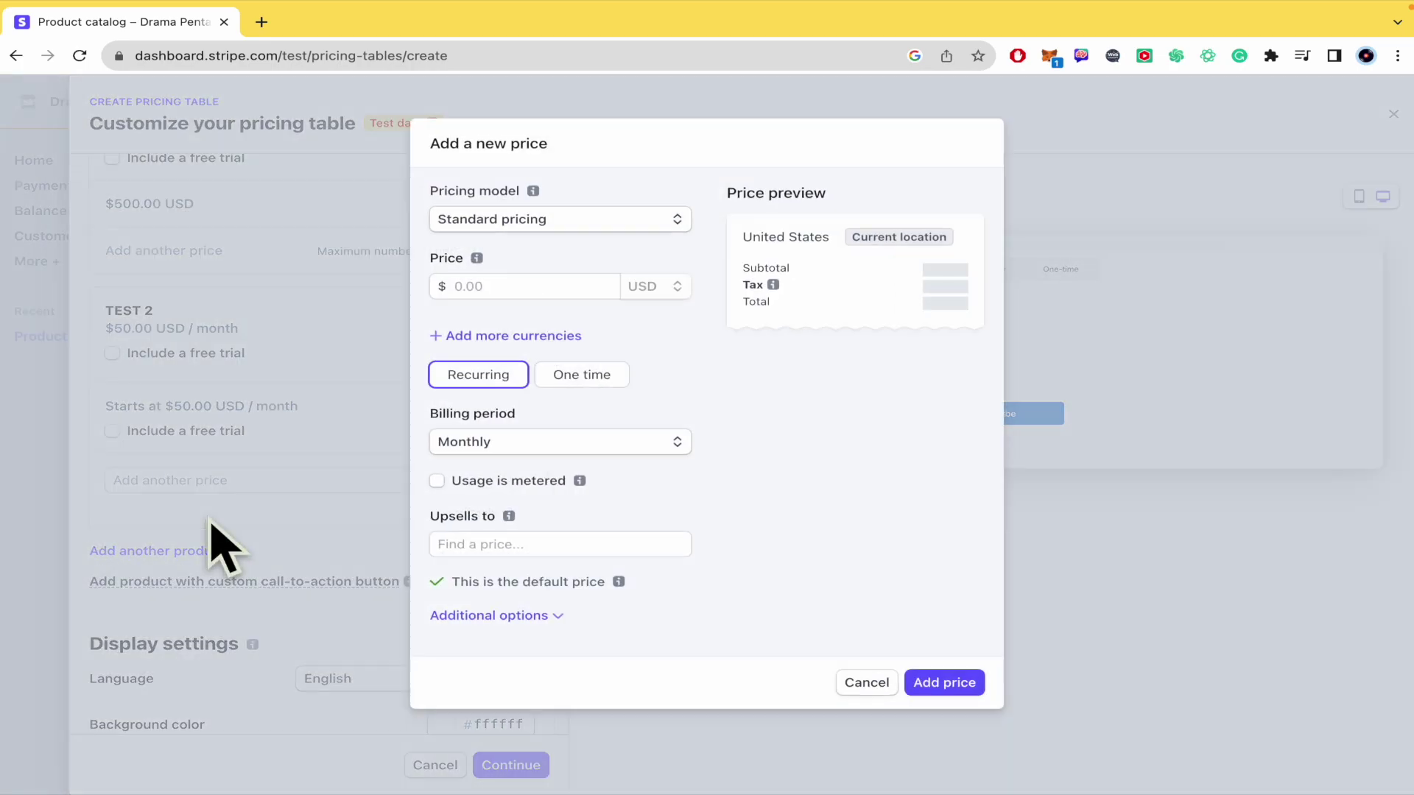
click(545, 221)
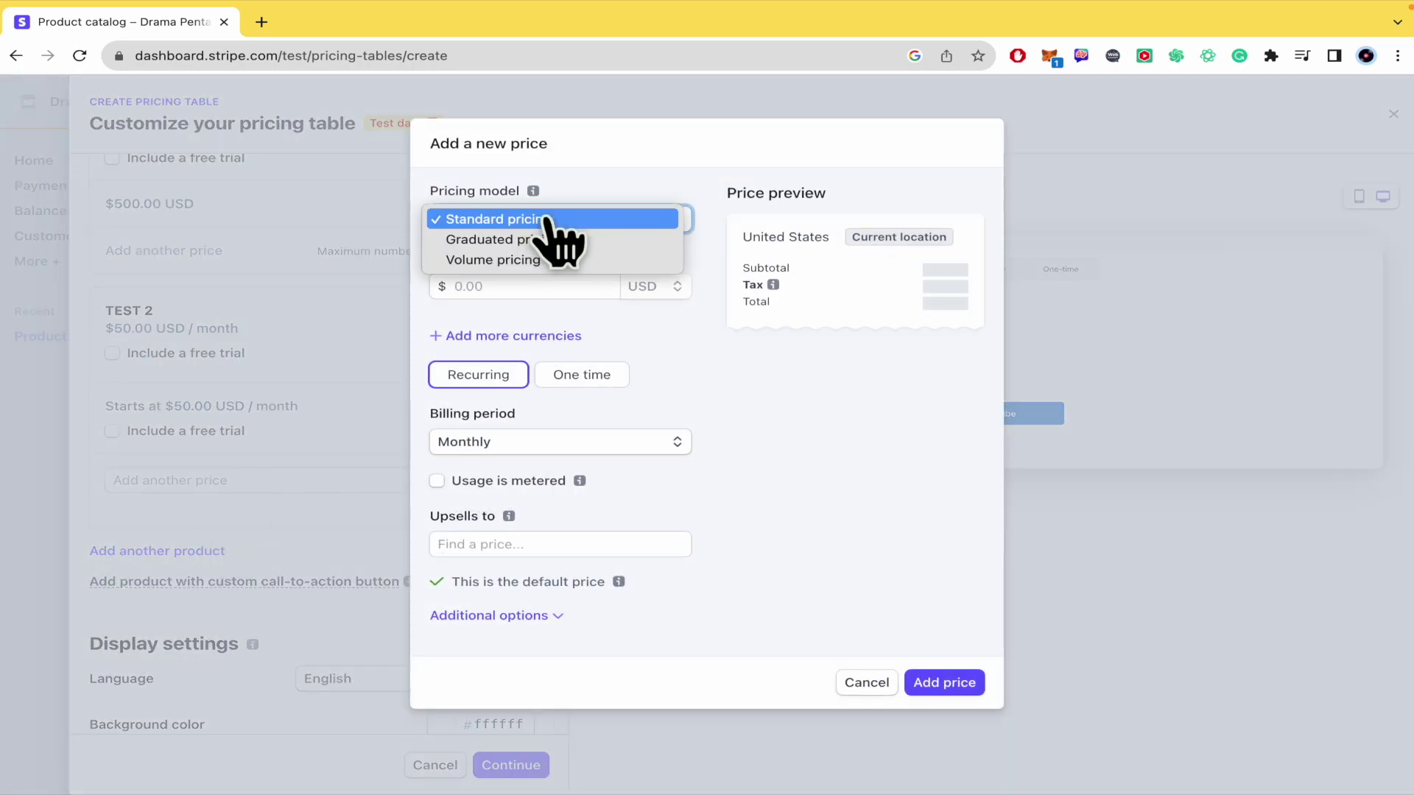
click(616, 261)
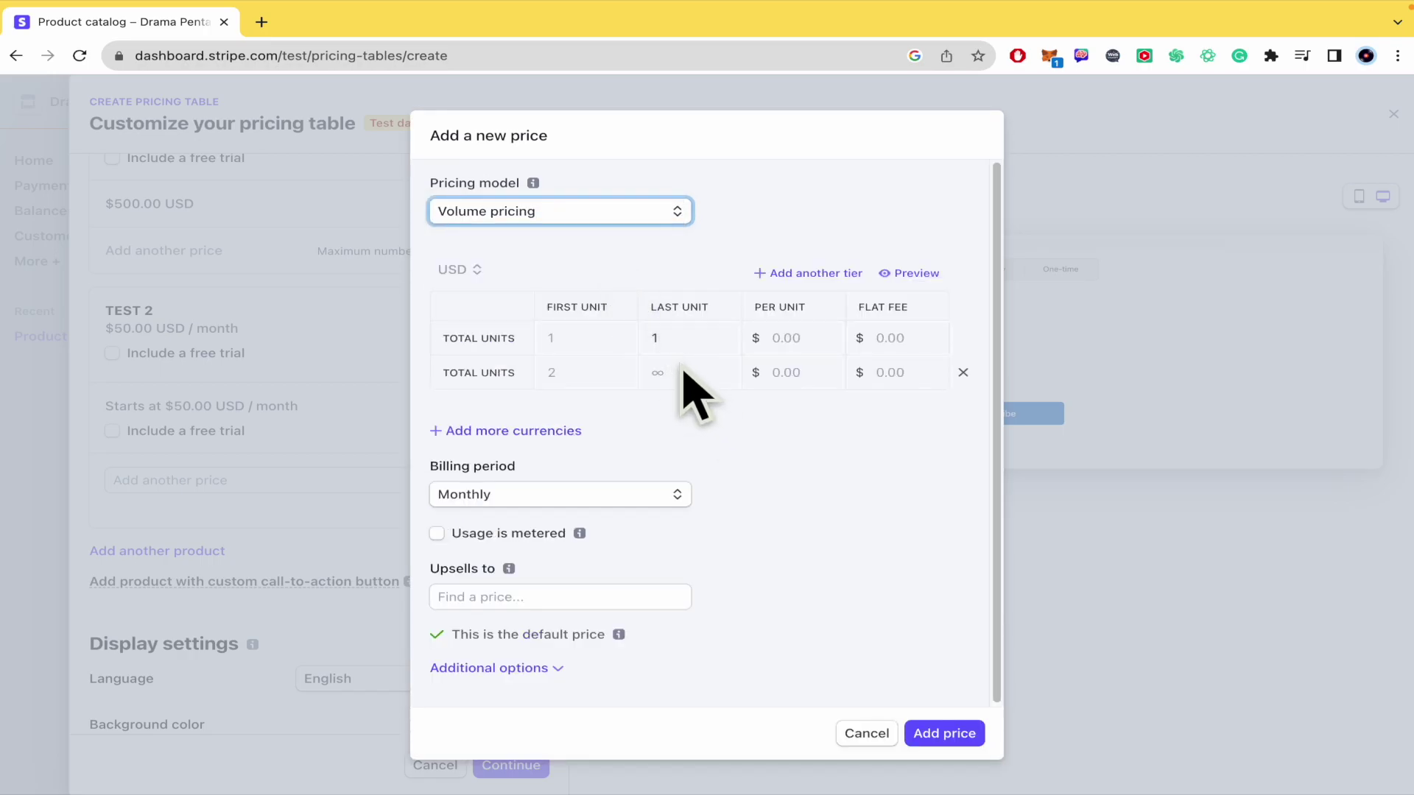
Set tier one to units 1–9 at $50 and tier two at $40 per unit, then save.
click(663, 338)
text(1)
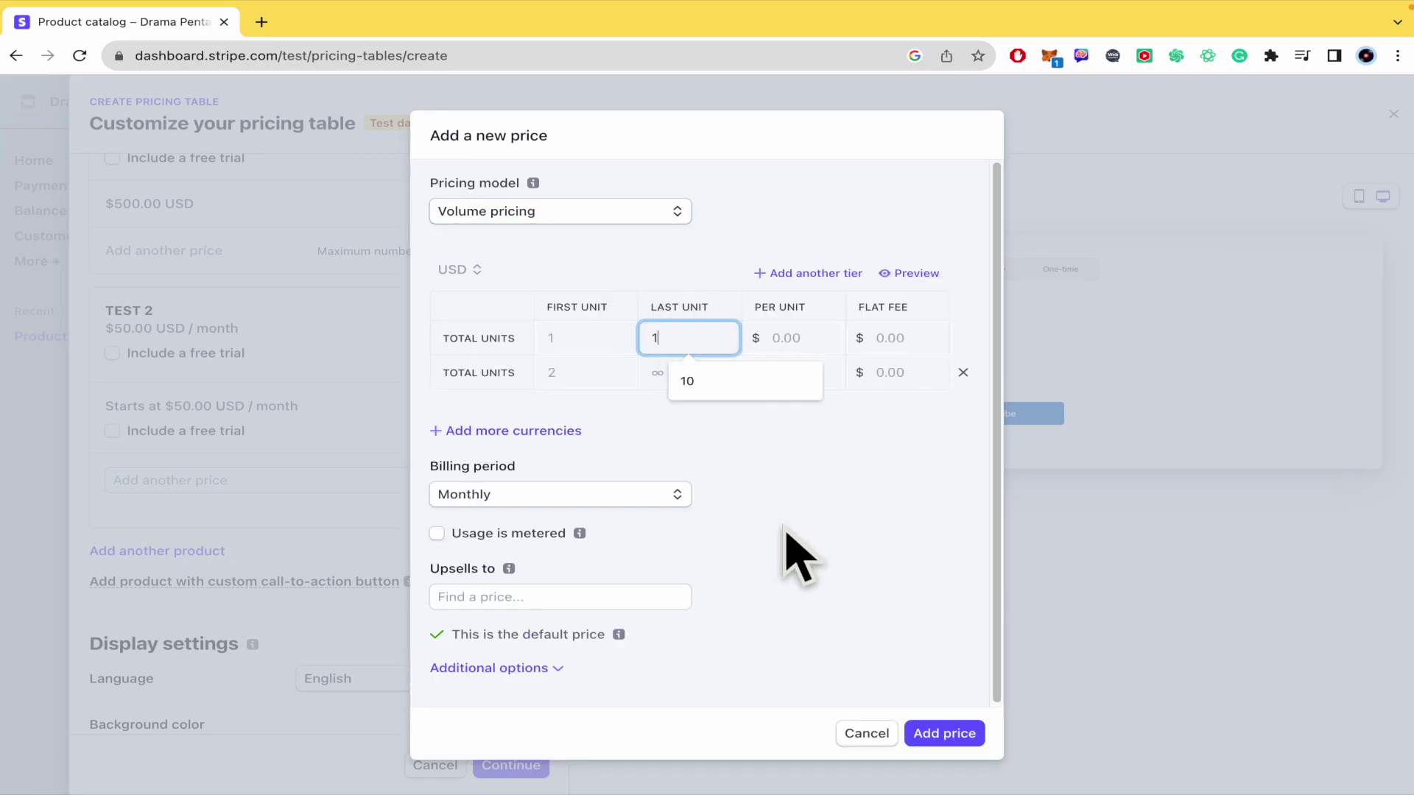
key(BackSpace)
text(0)
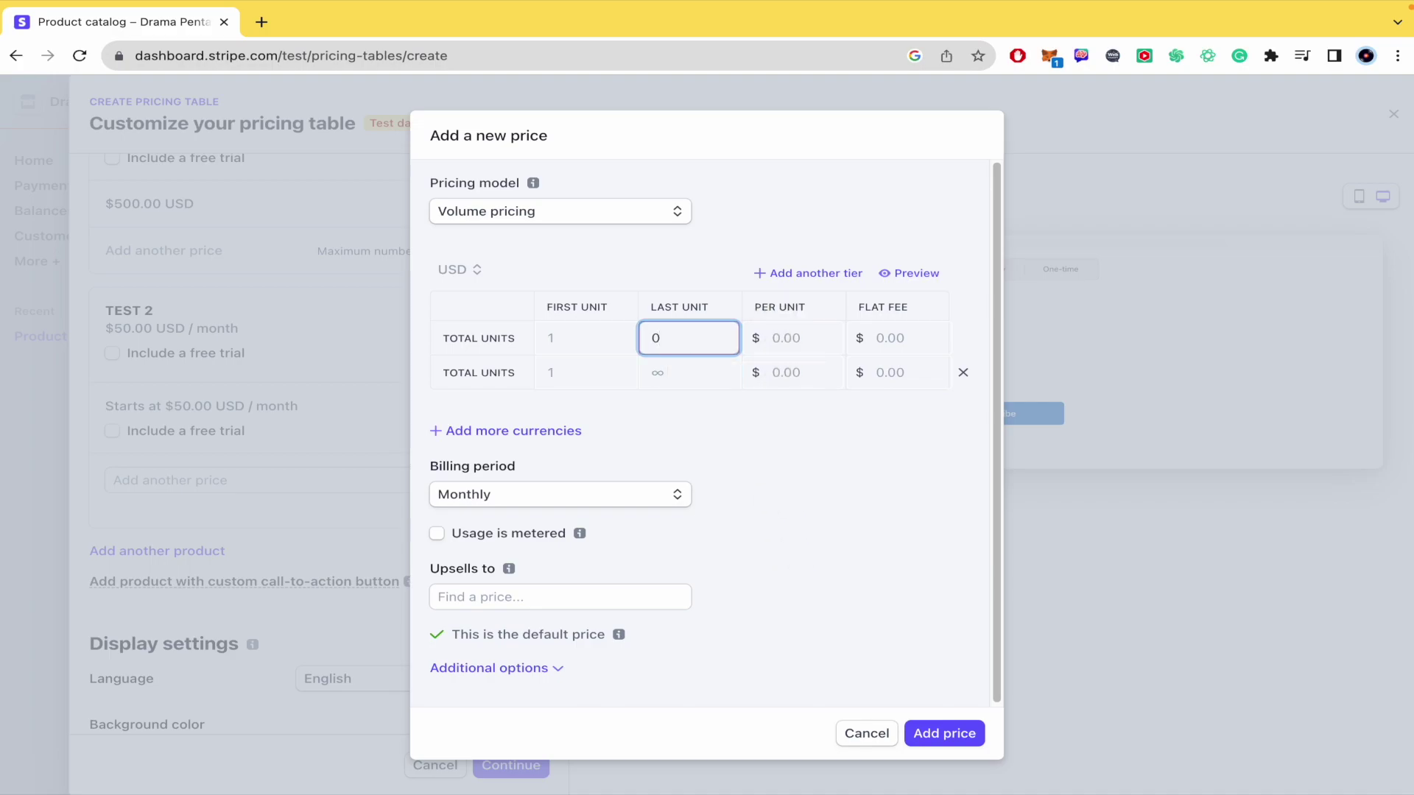
click(794, 337)
text(590)
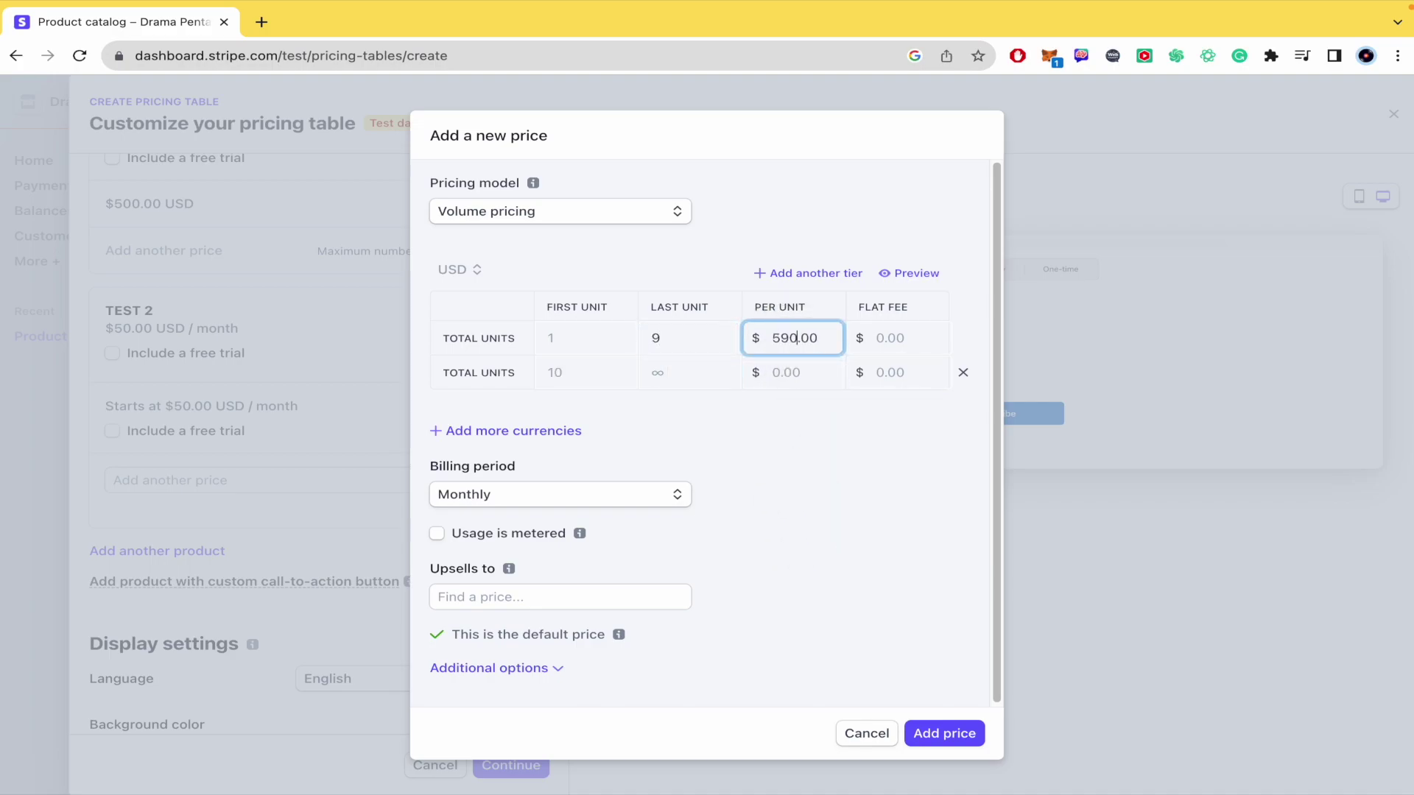
click(846, 582)
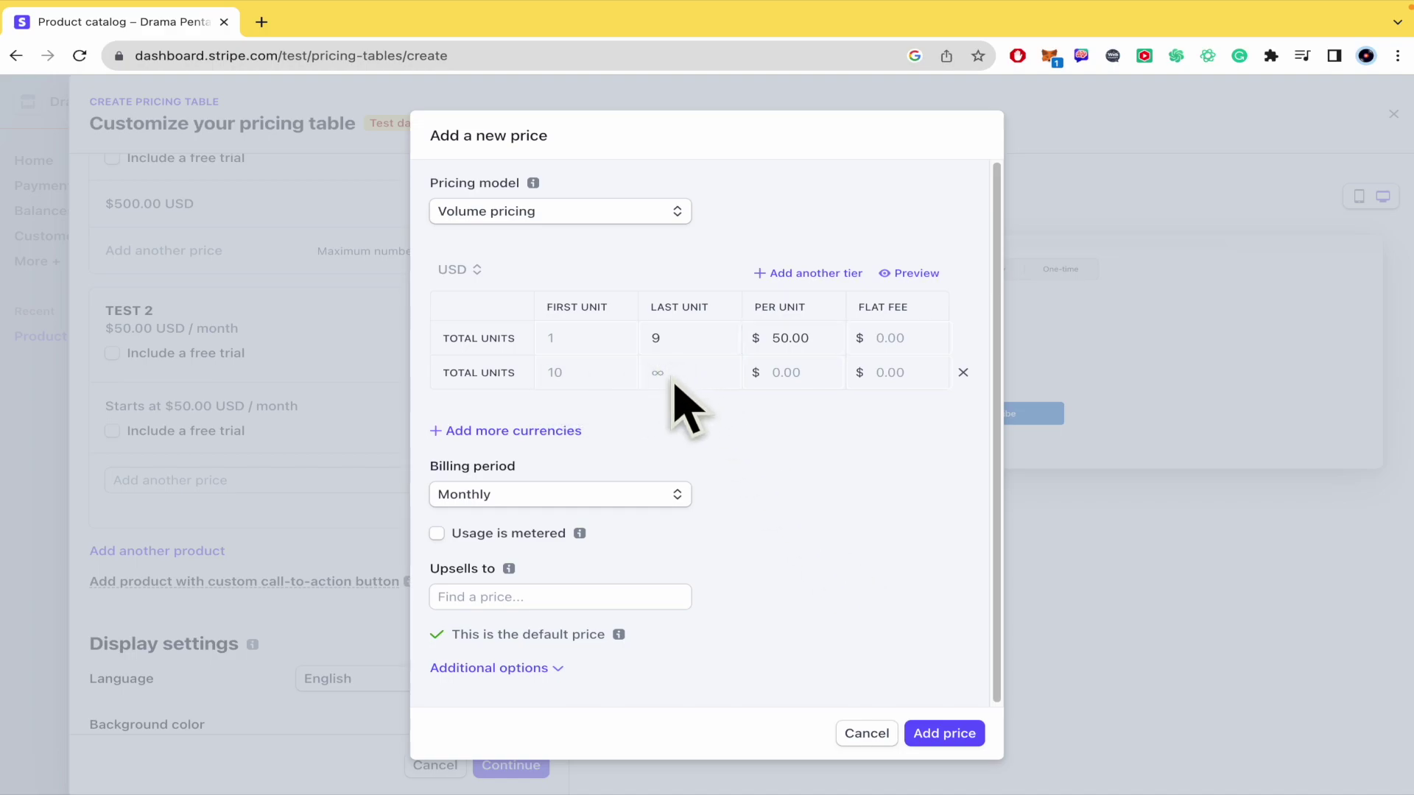
click(795, 373)
text(40)
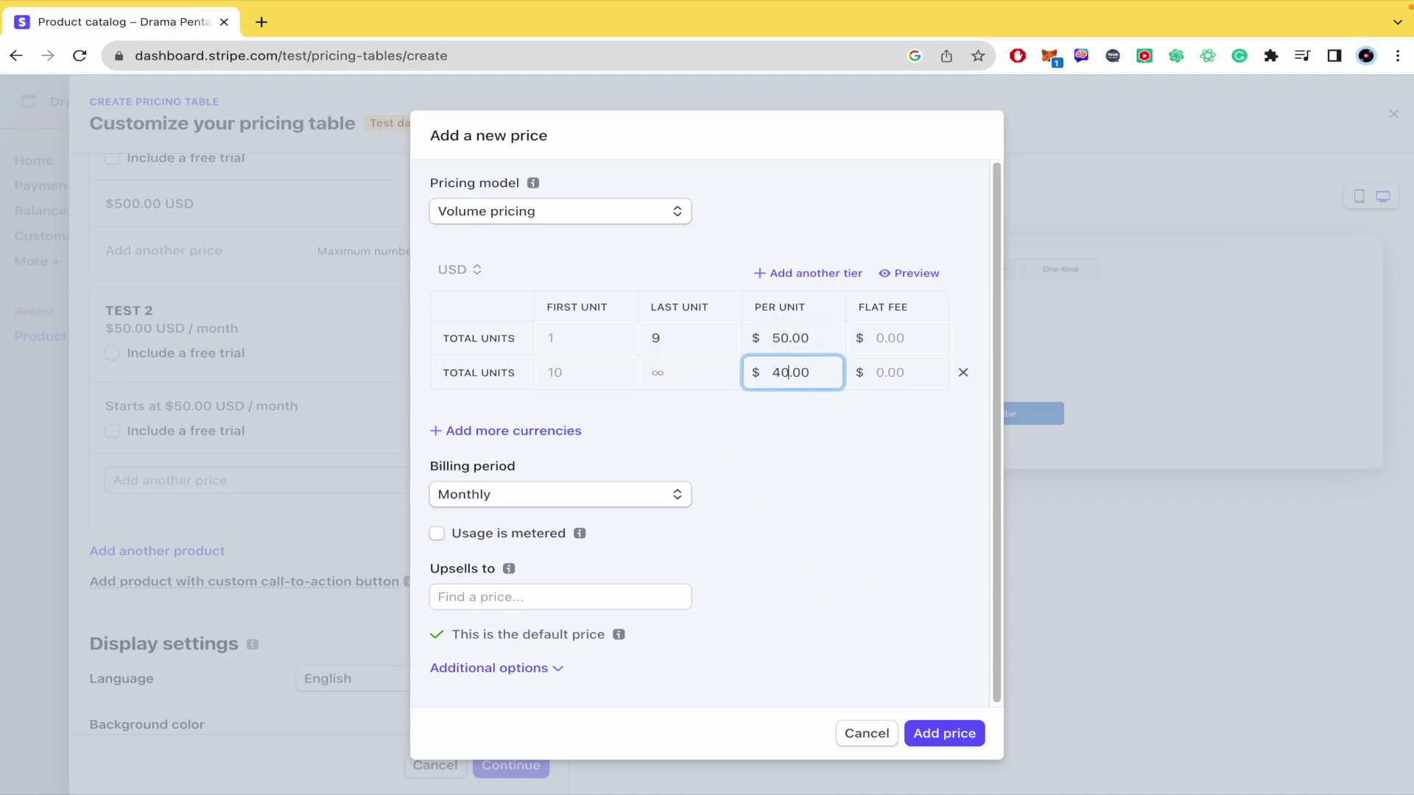
click(944, 733)
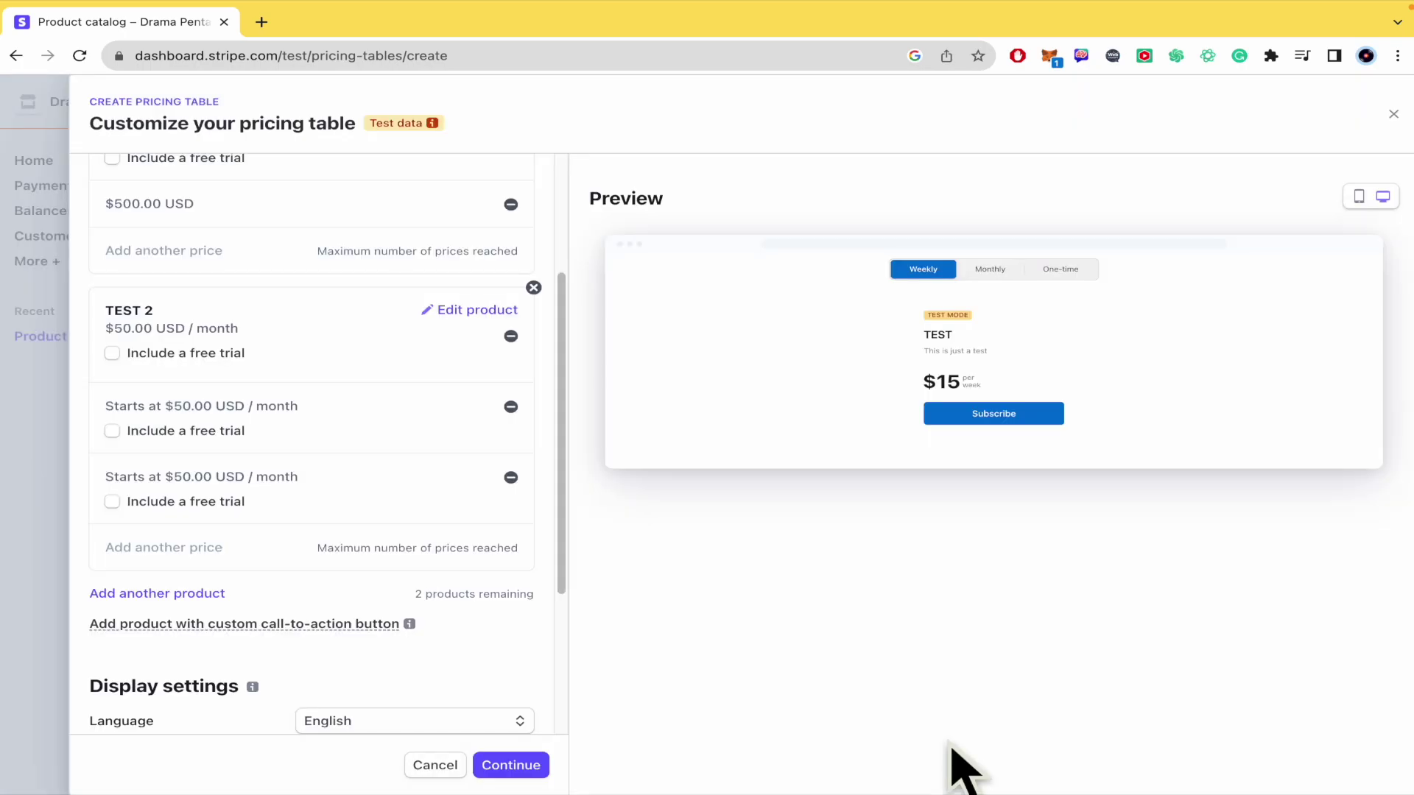
Make the table background near-black #1d1b1b and the buttons red #d6002b.
scroll(352, 427, up, 3)
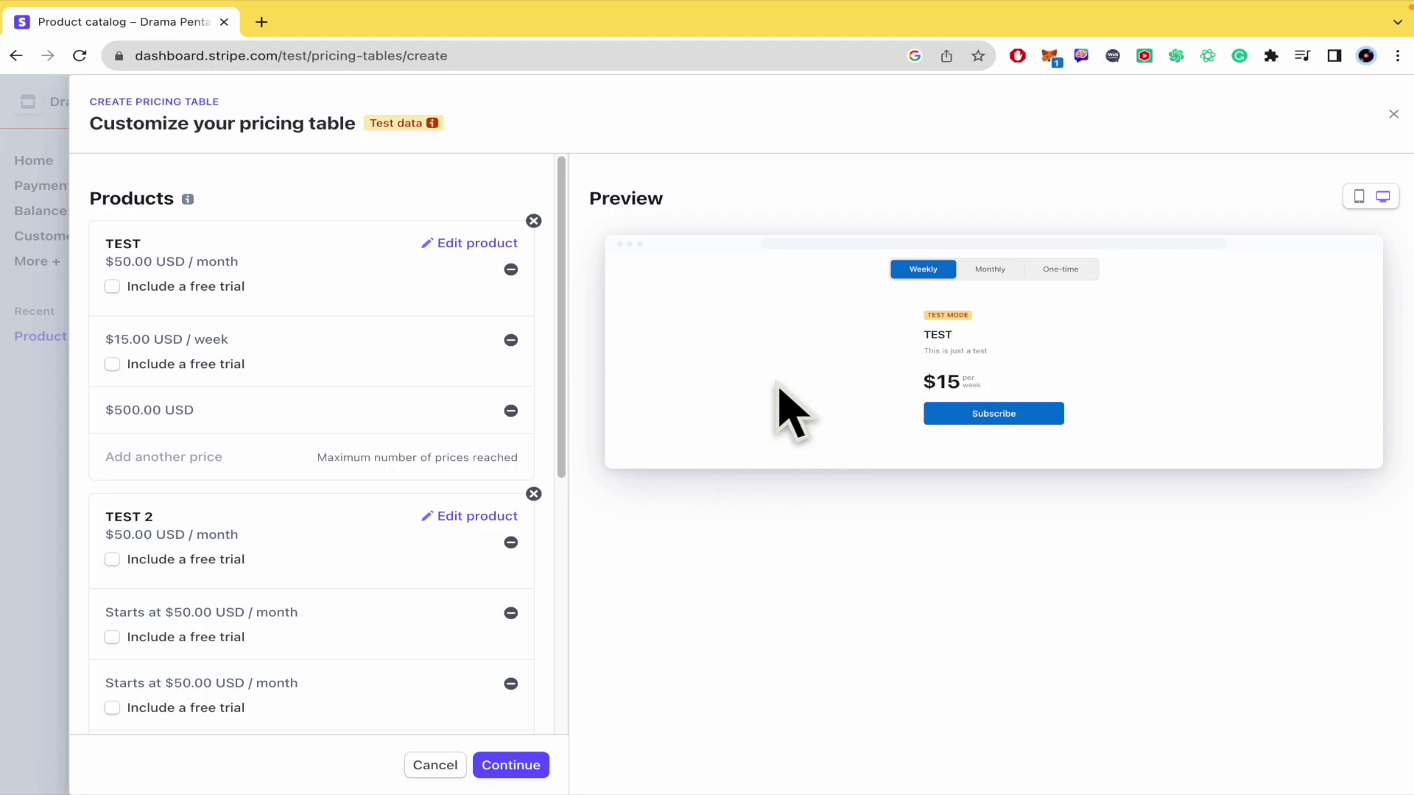
scroll(413, 537, down, 5)
scroll(368, 549, down, 1)
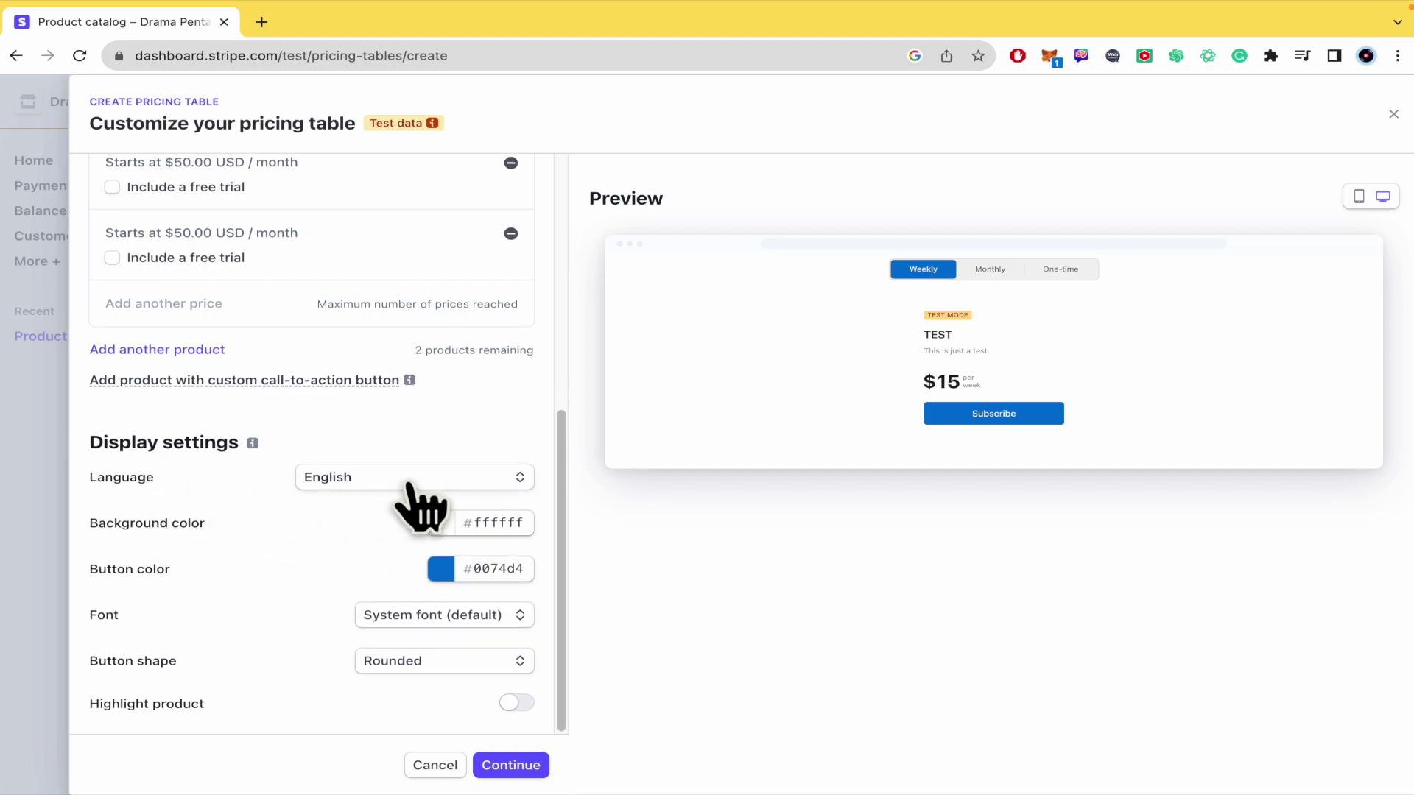
click(459, 523)
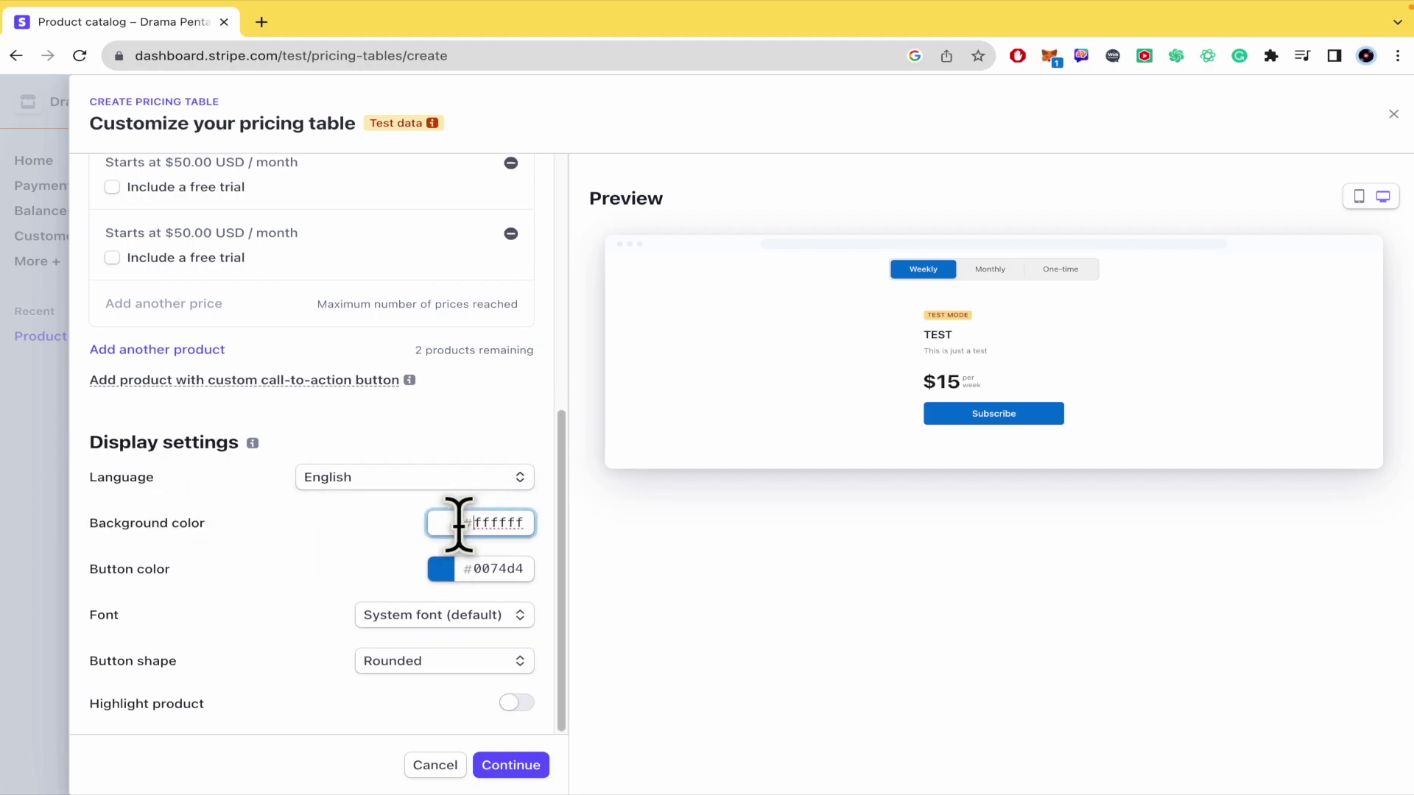
click(444, 525)
drag(448, 589, 440, 645)
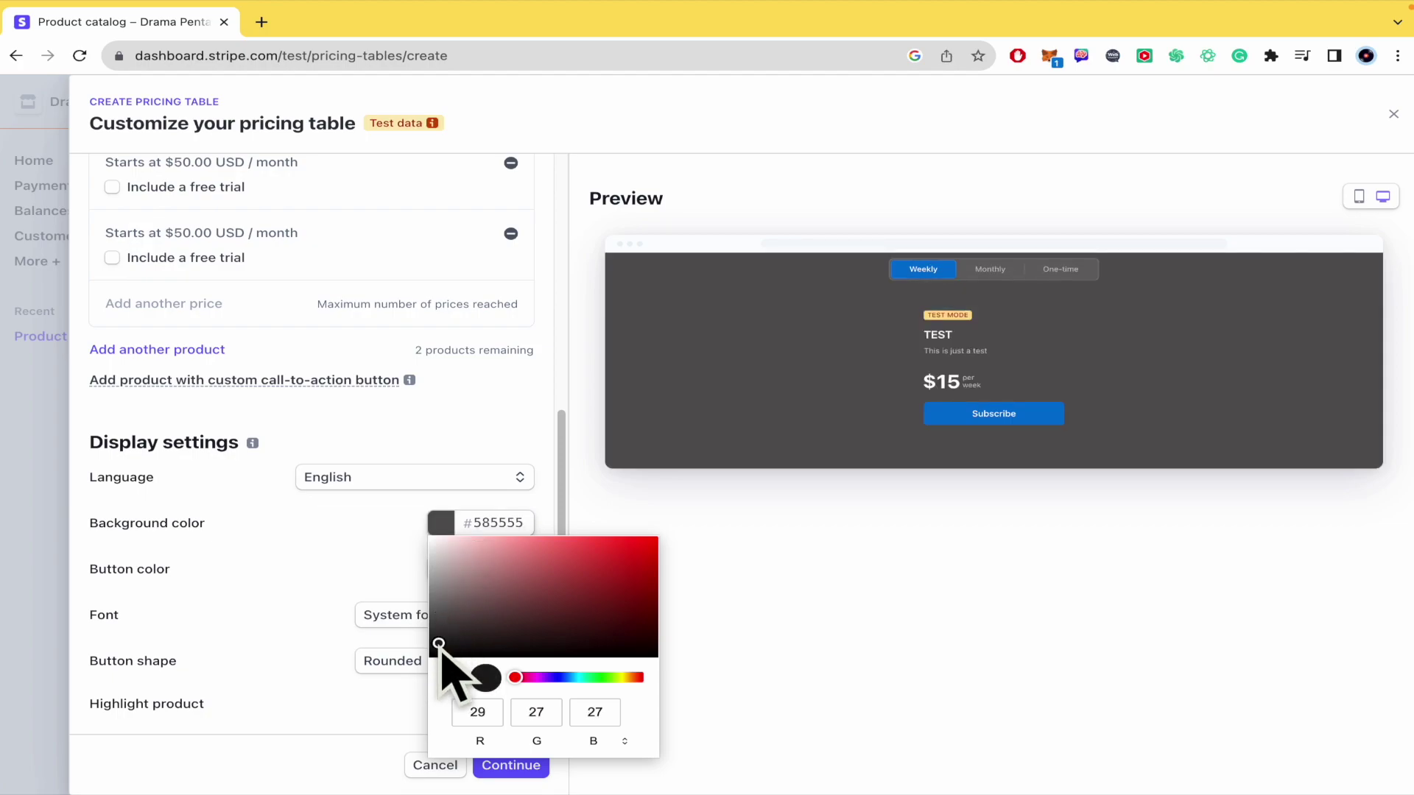
click(343, 578)
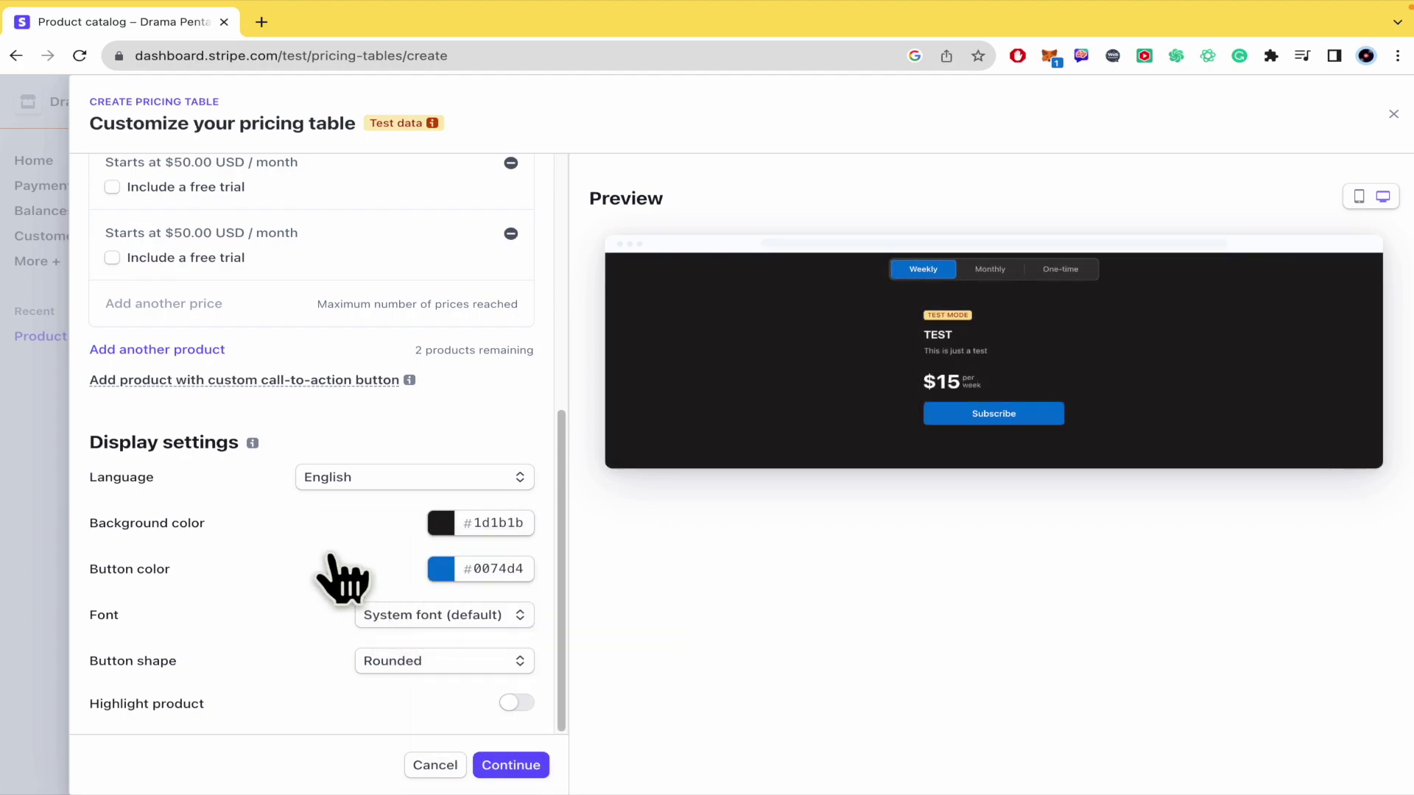
click(441, 575)
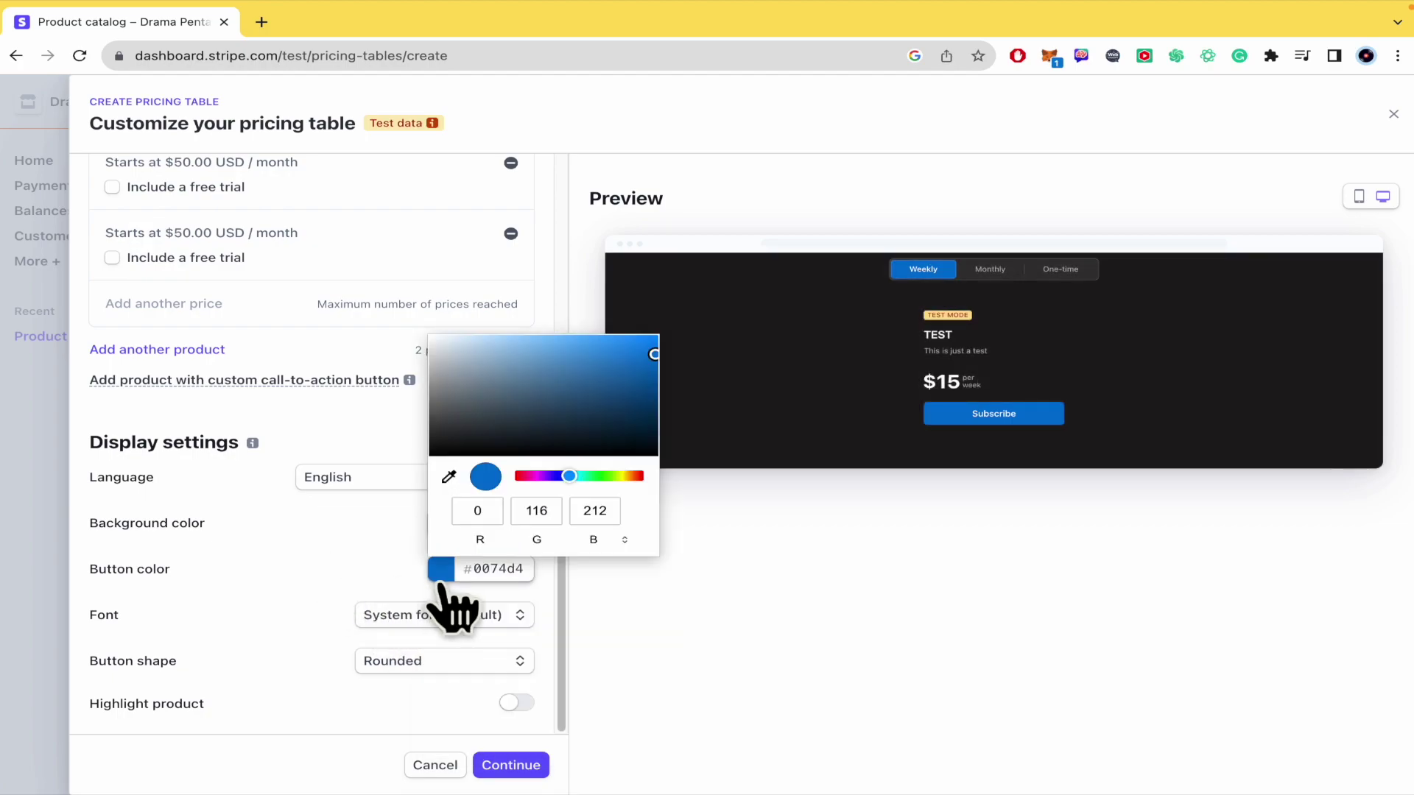
click(521, 477)
click(303, 536)
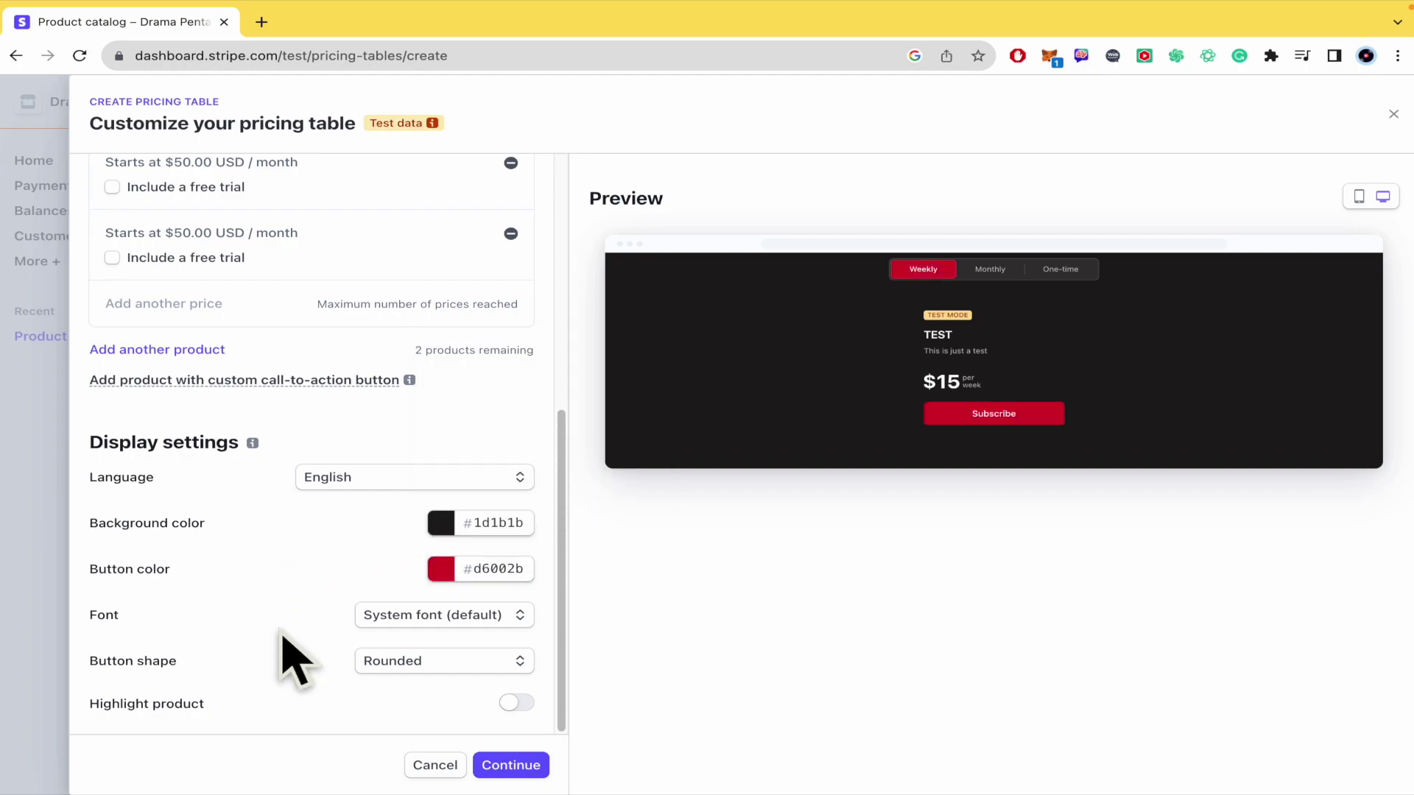
Use the Hahmlet font and pill-shaped buttons, and highlight TEST 2 as Most popular.
click(439, 615)
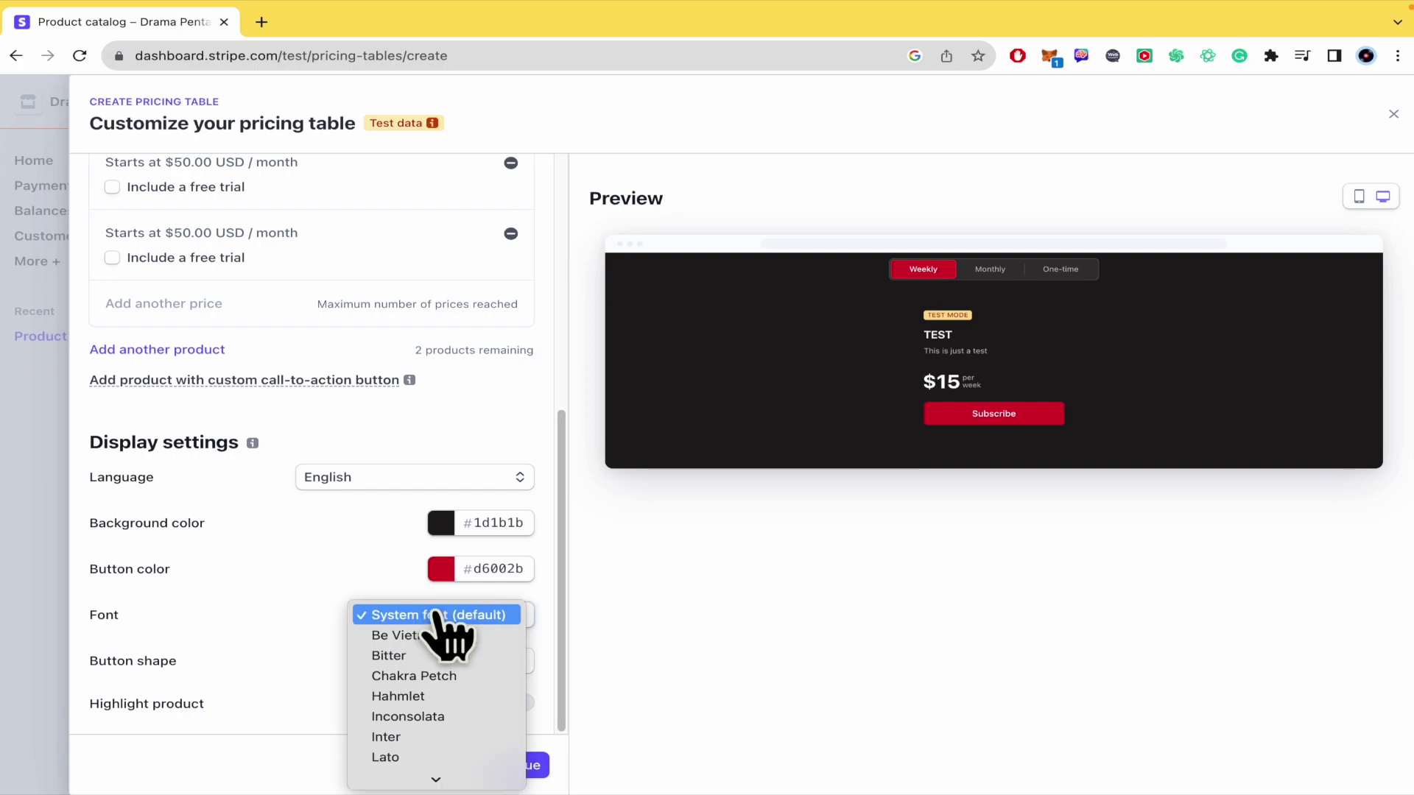
click(433, 696)
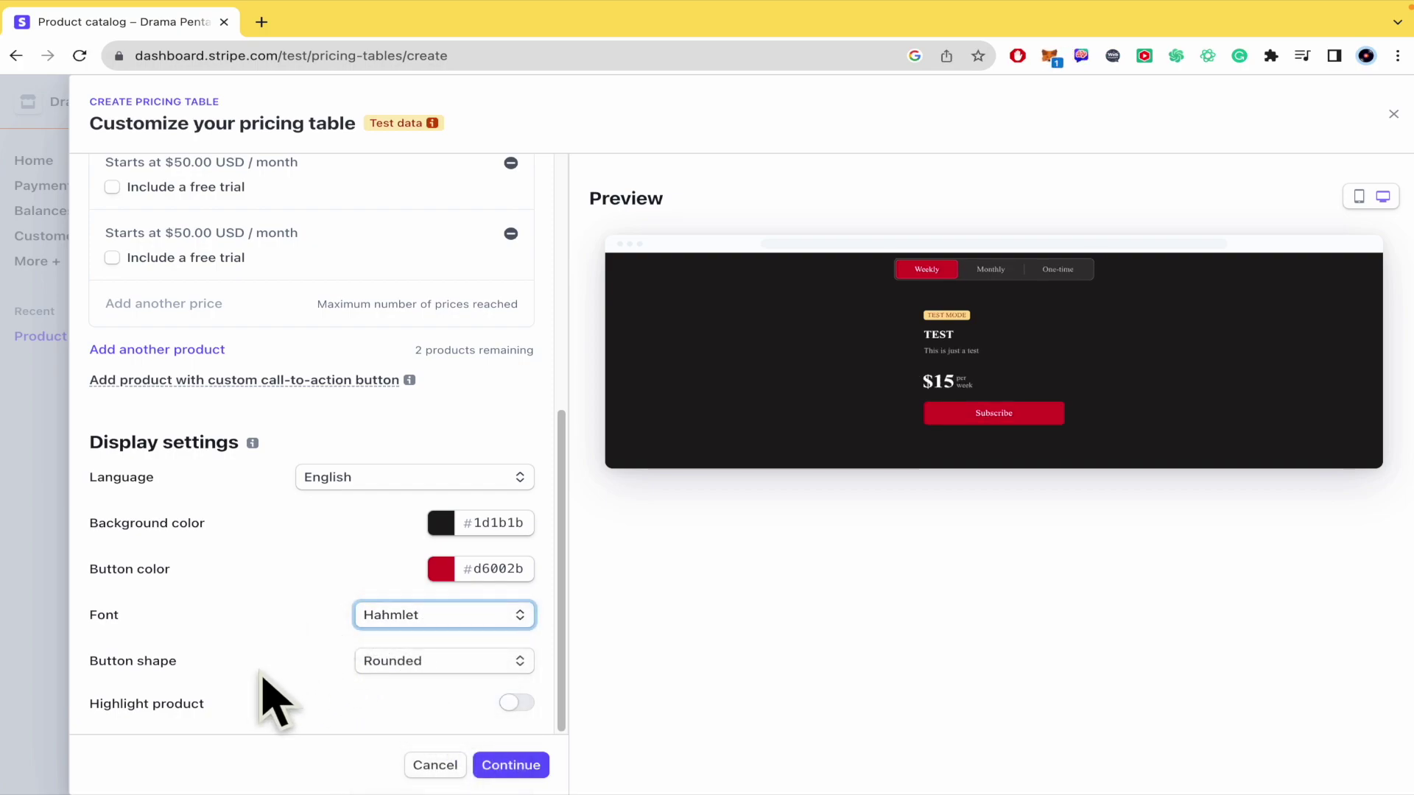
click(412, 663)
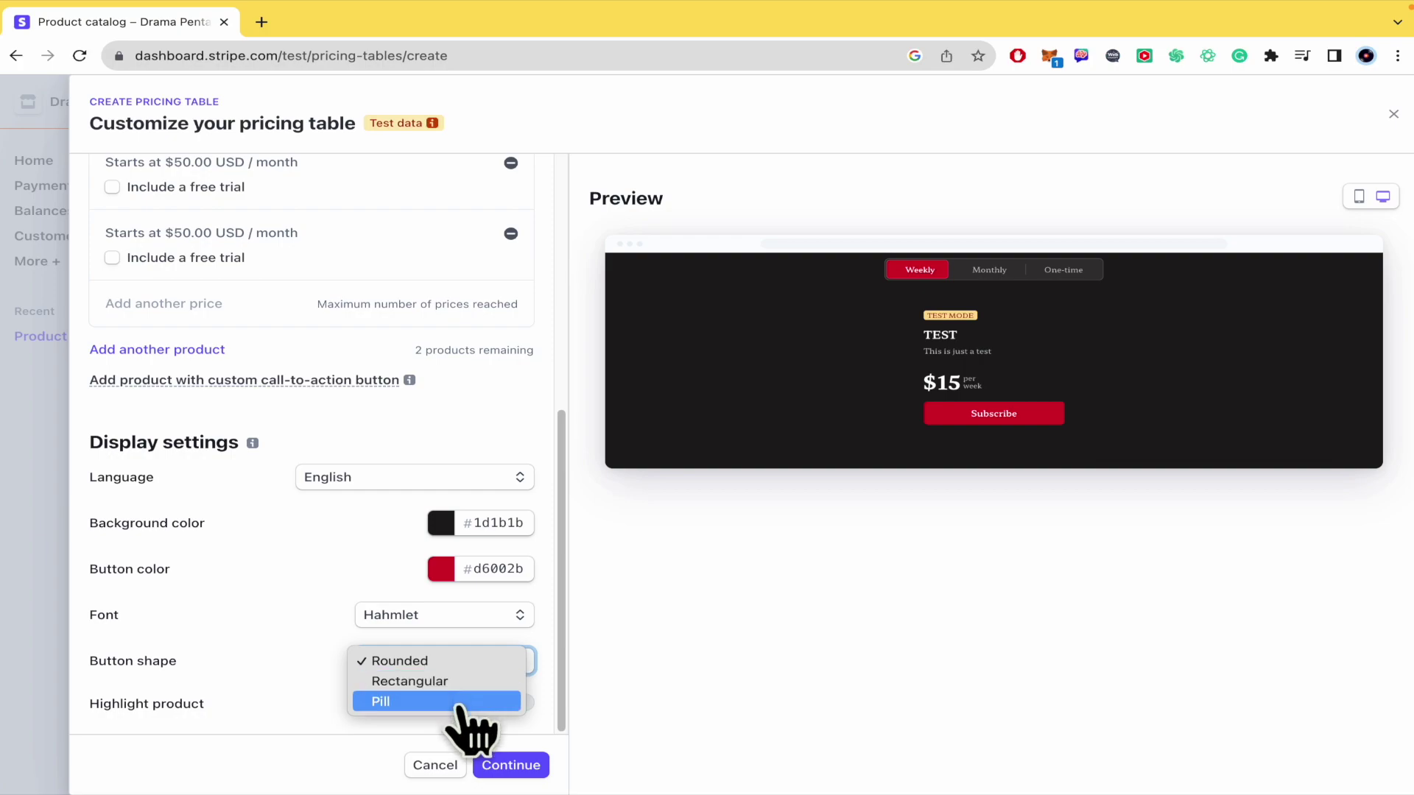
click(465, 702)
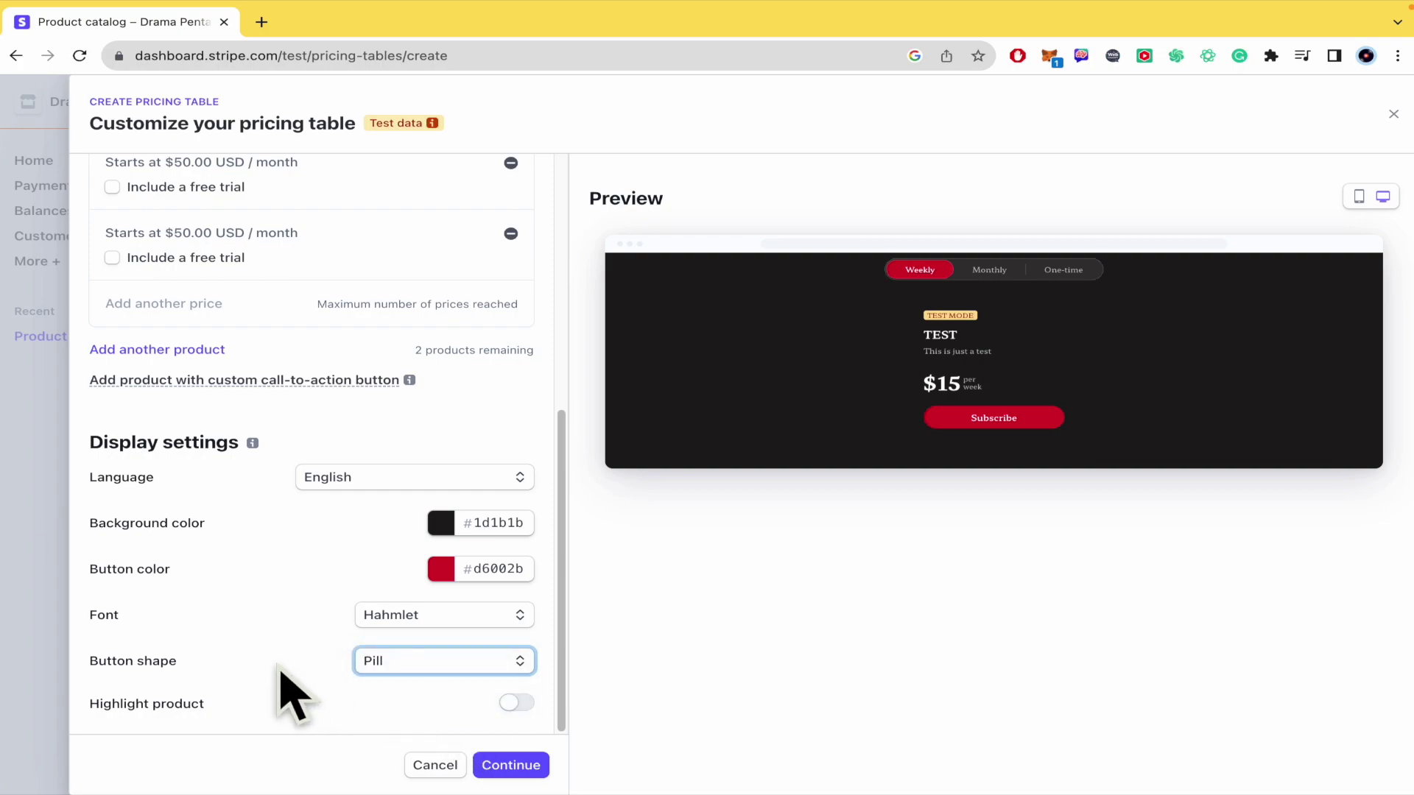
click(517, 703)
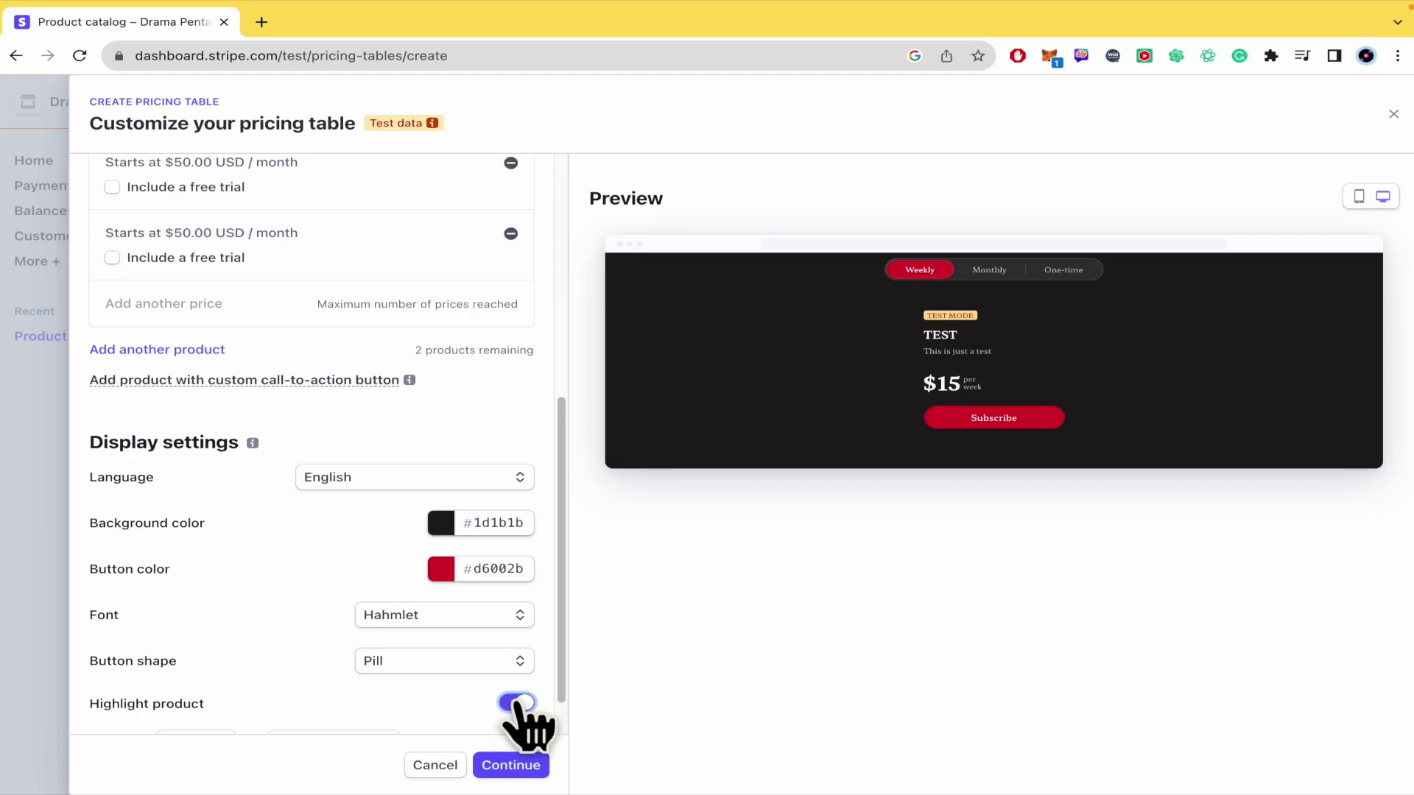
scroll(294, 729, down, 1)
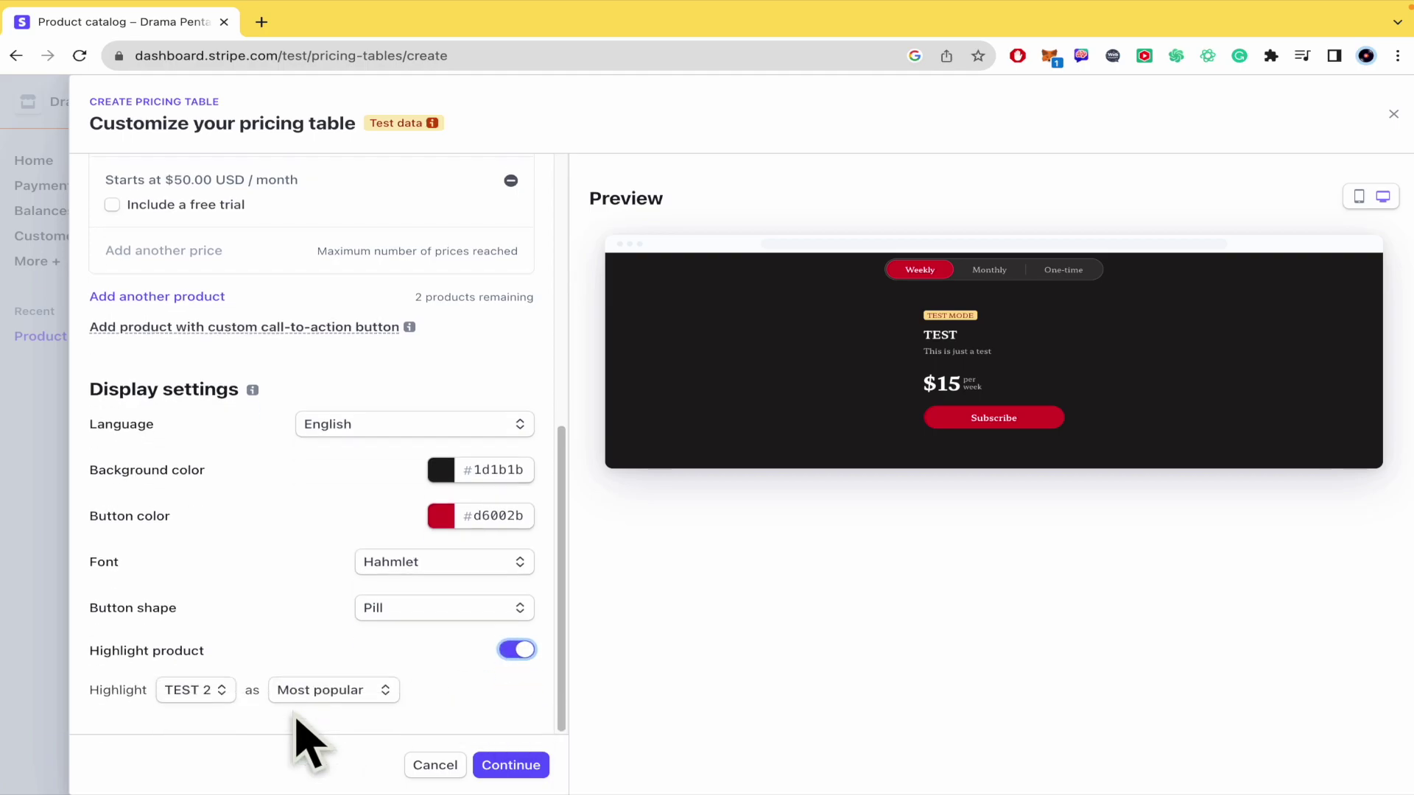
click(517, 652)
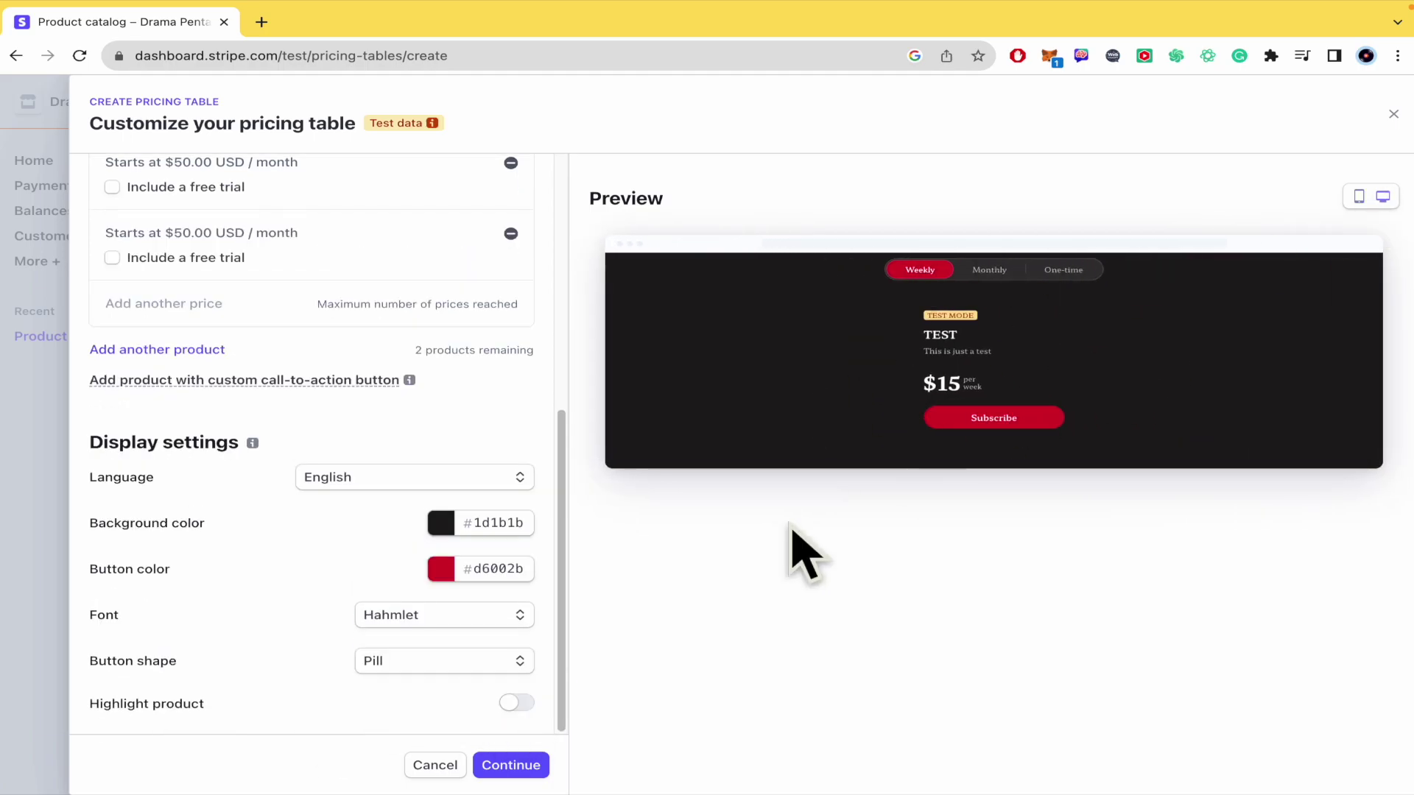
click(517, 703)
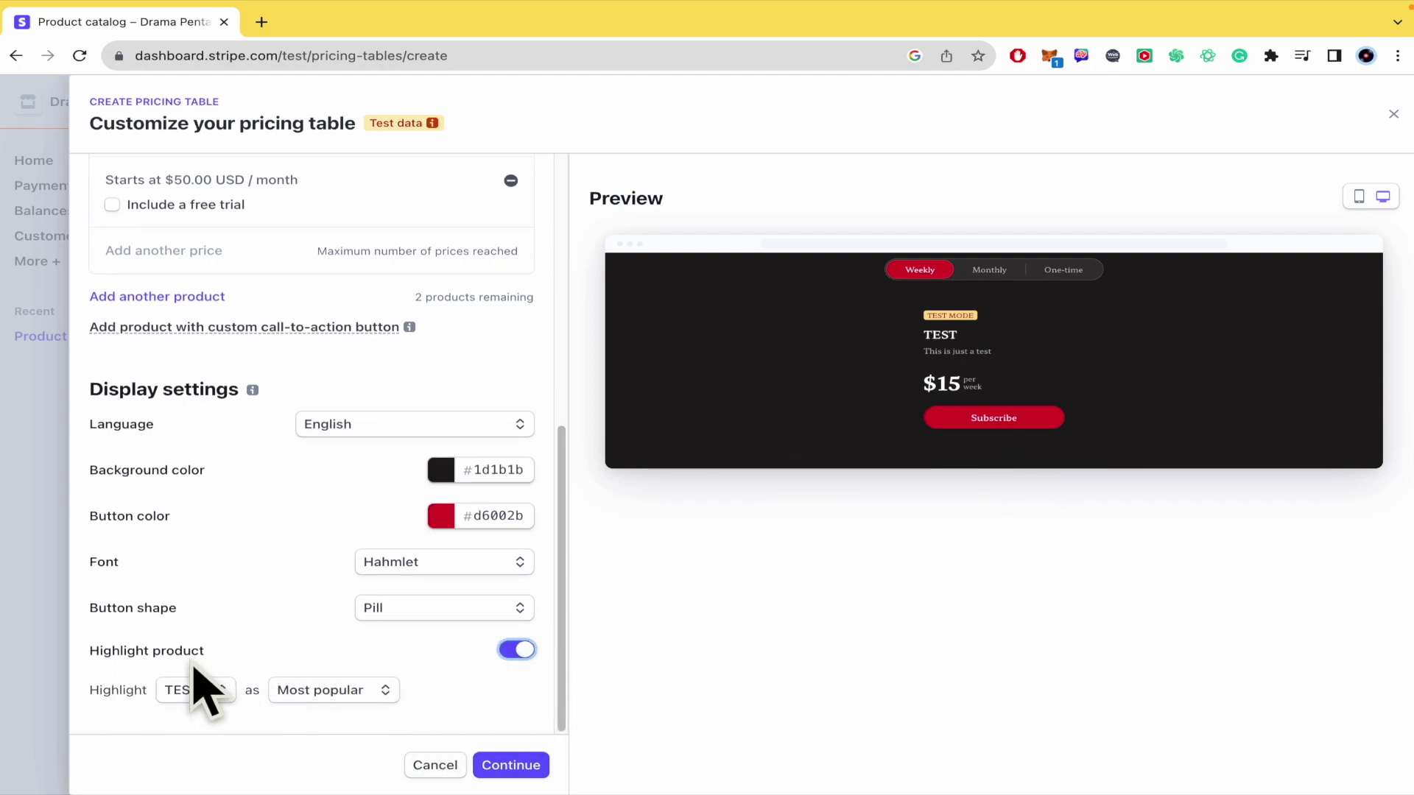
click(92, 661)
scroll(453, 652, up, 5)
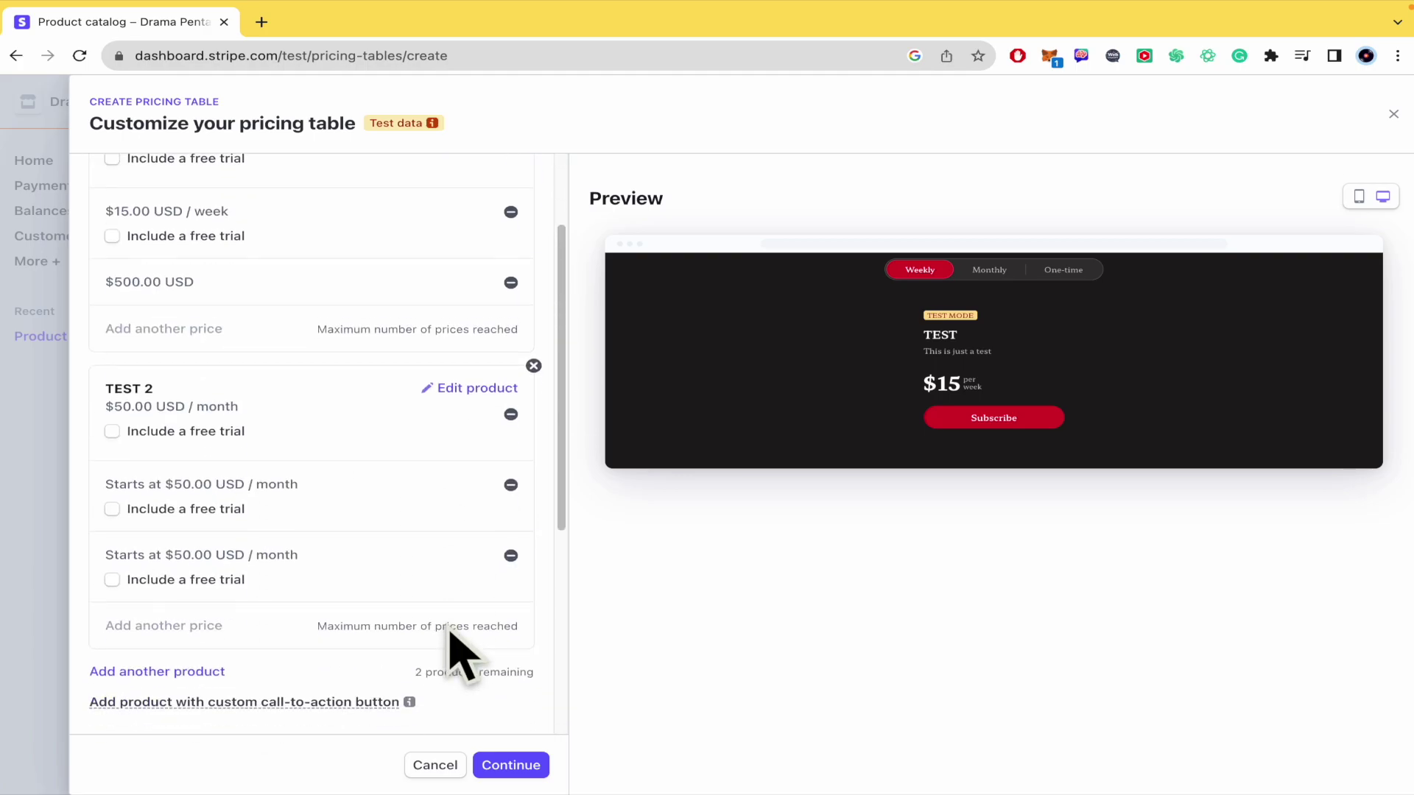
scroll(446, 653, up, 1)
scroll(457, 653, down, 6)
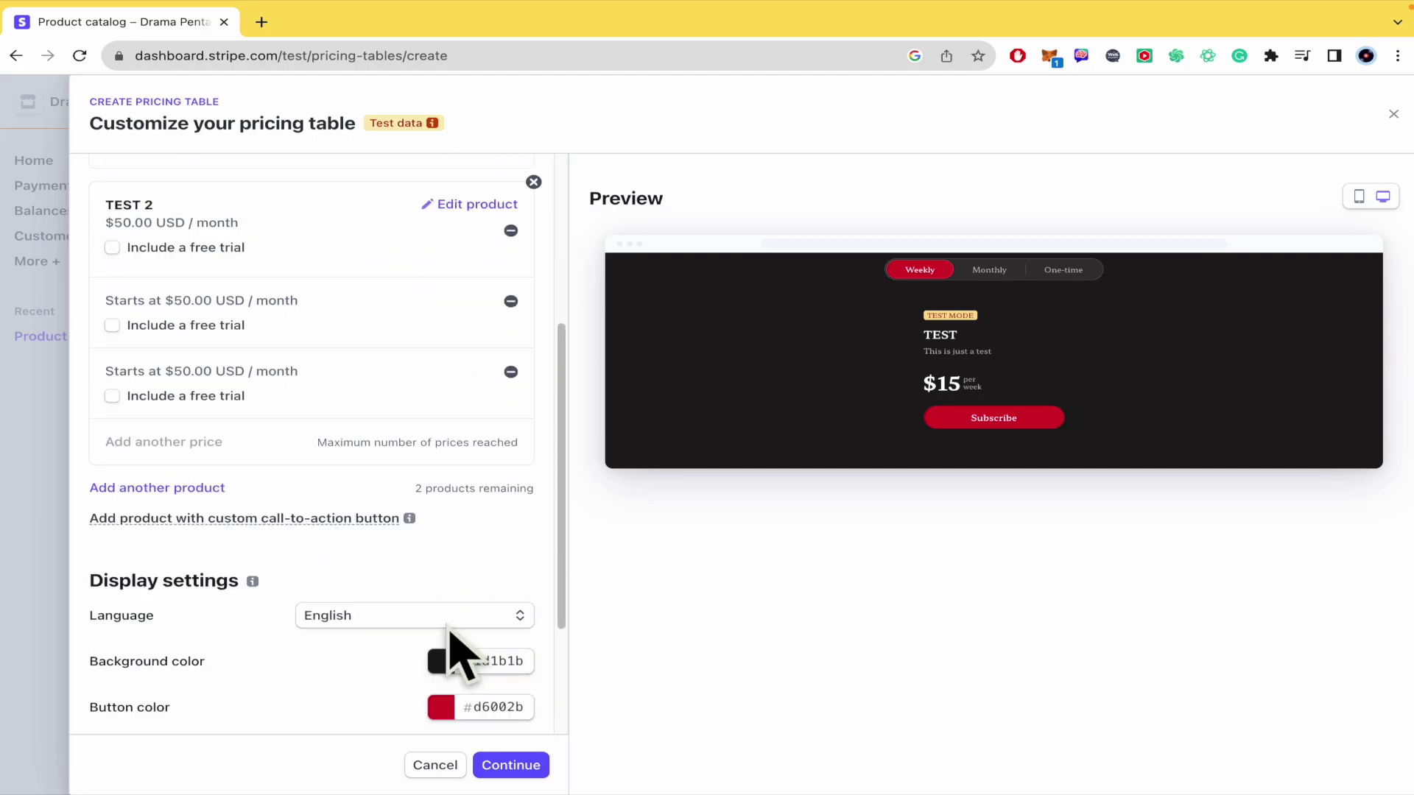
click(511, 765)
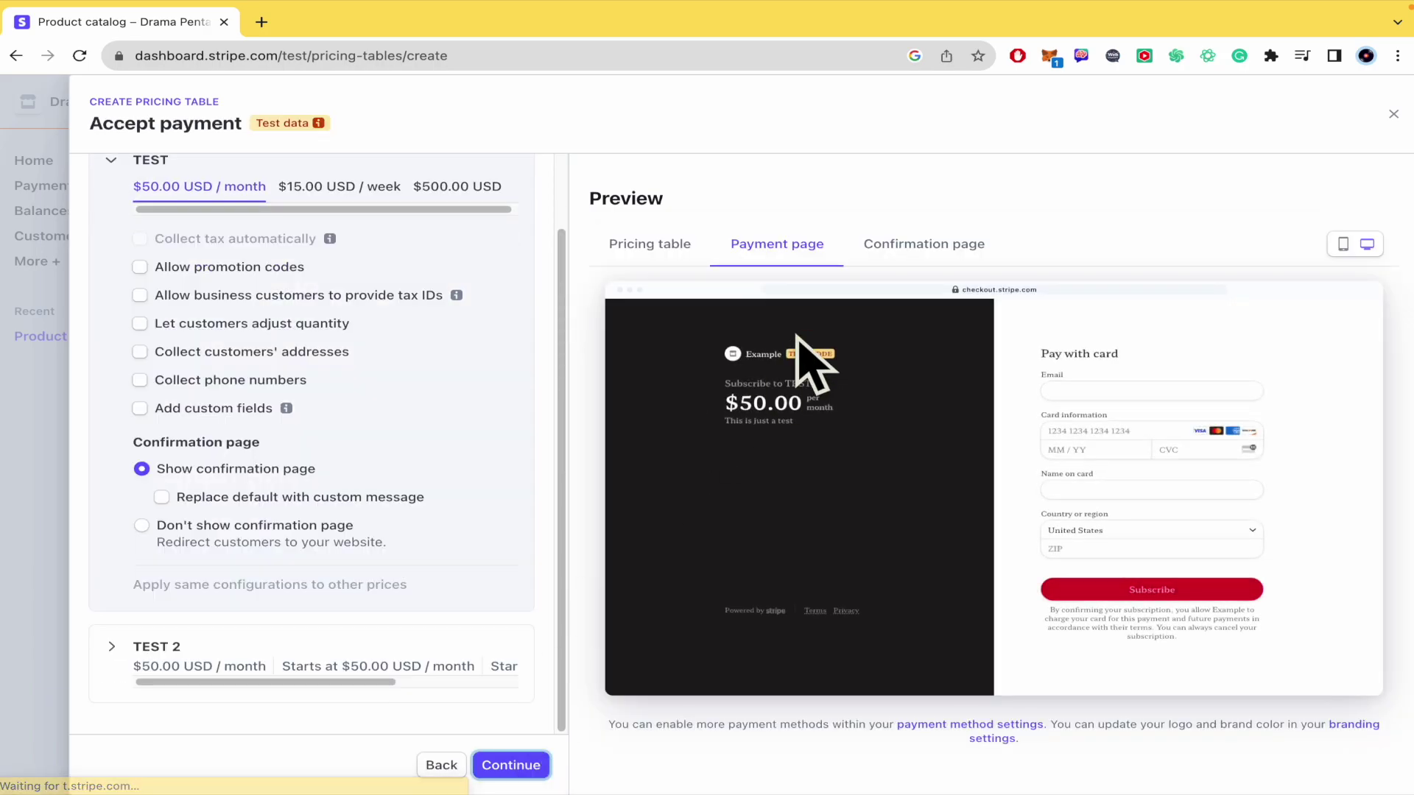
click(938, 271)
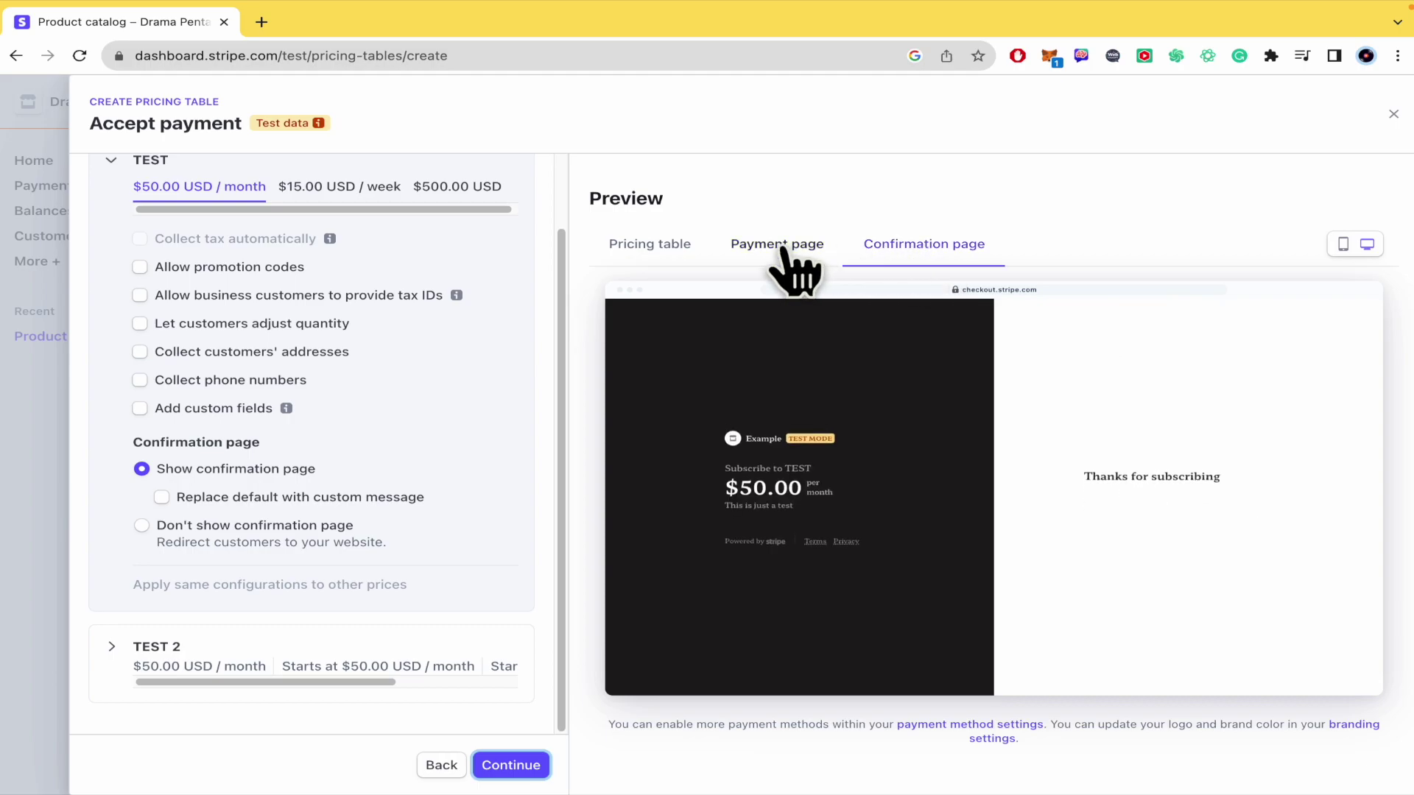
click(789, 272)
scroll(475, 386, up, 1)
scroll(475, 387, up, 1)
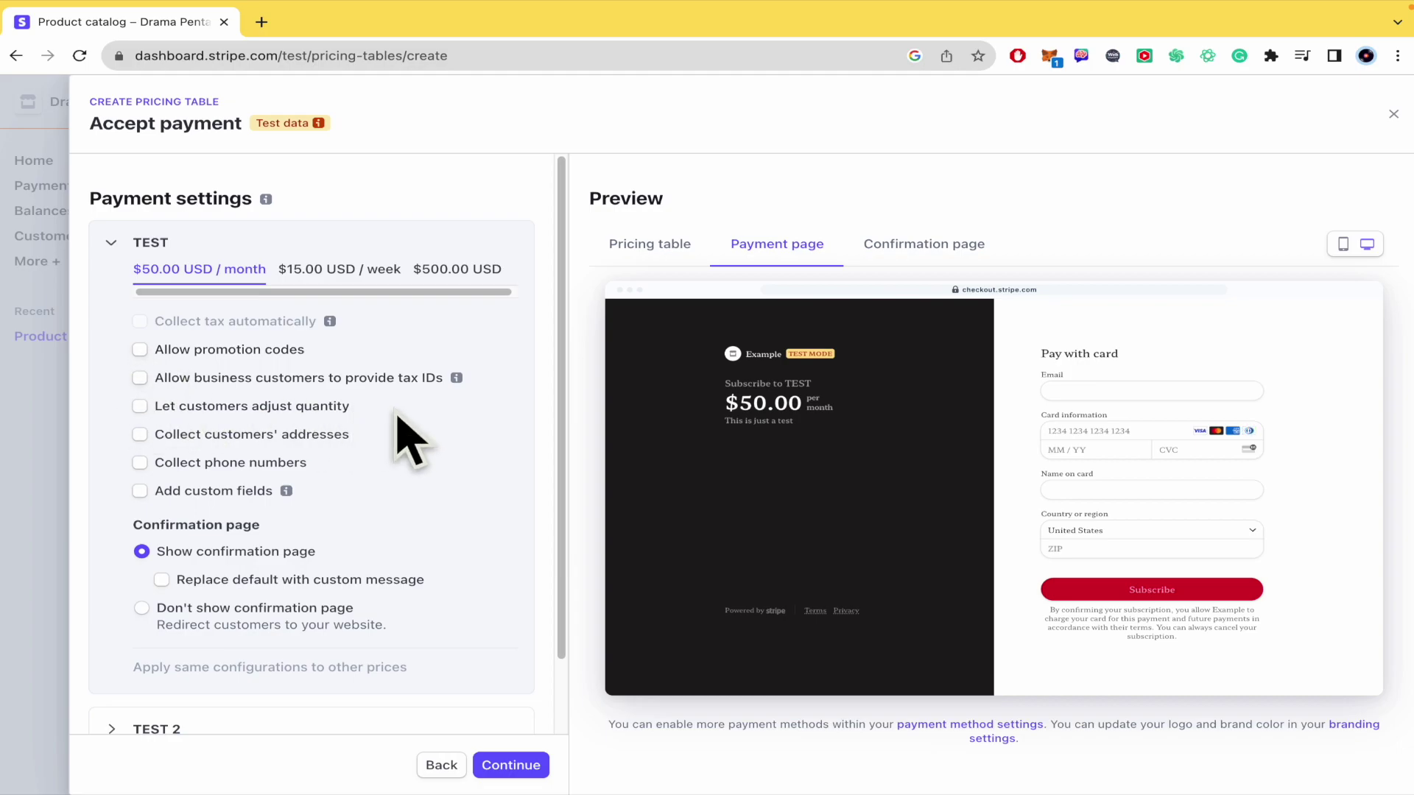
mouse_move(285, 490)
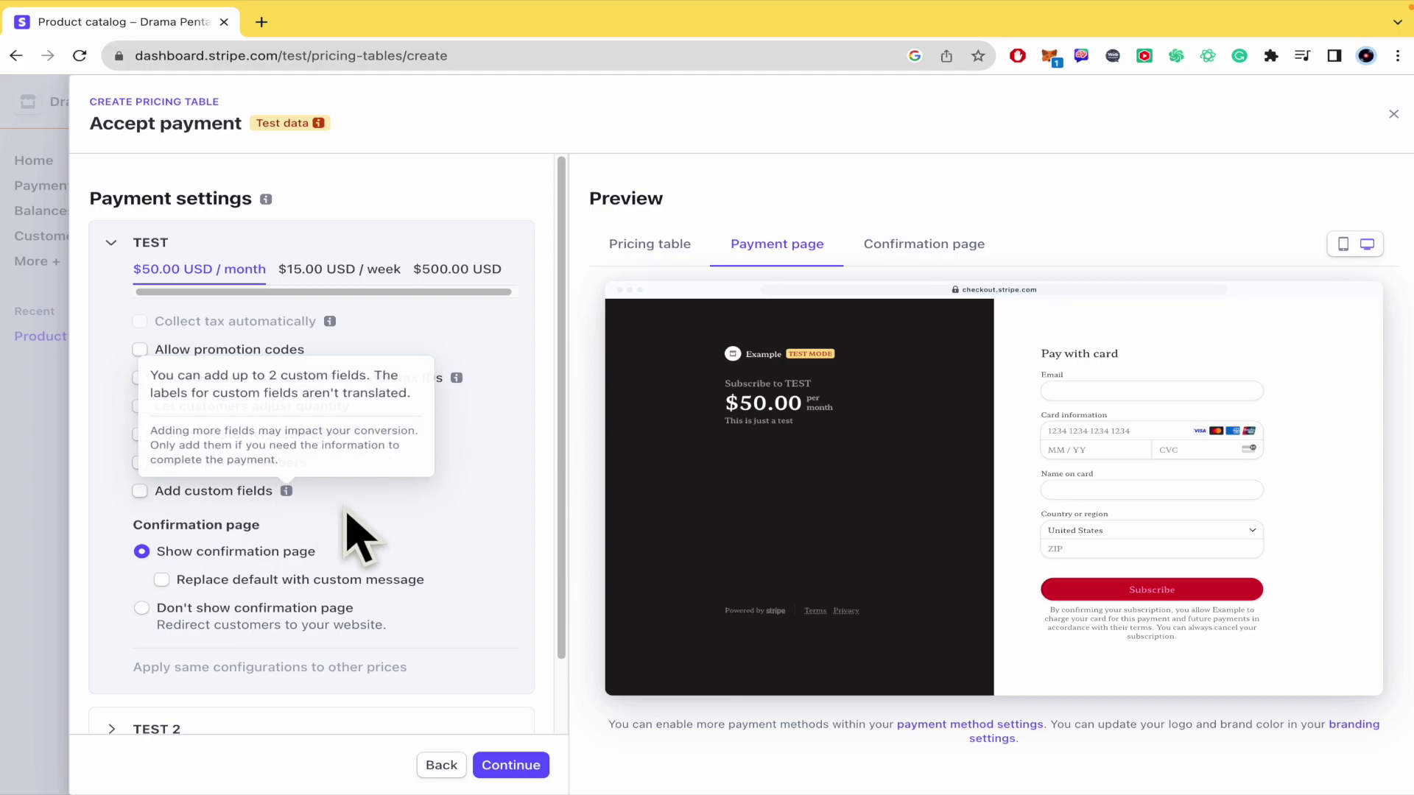
scroll(103, 508, down, 1)
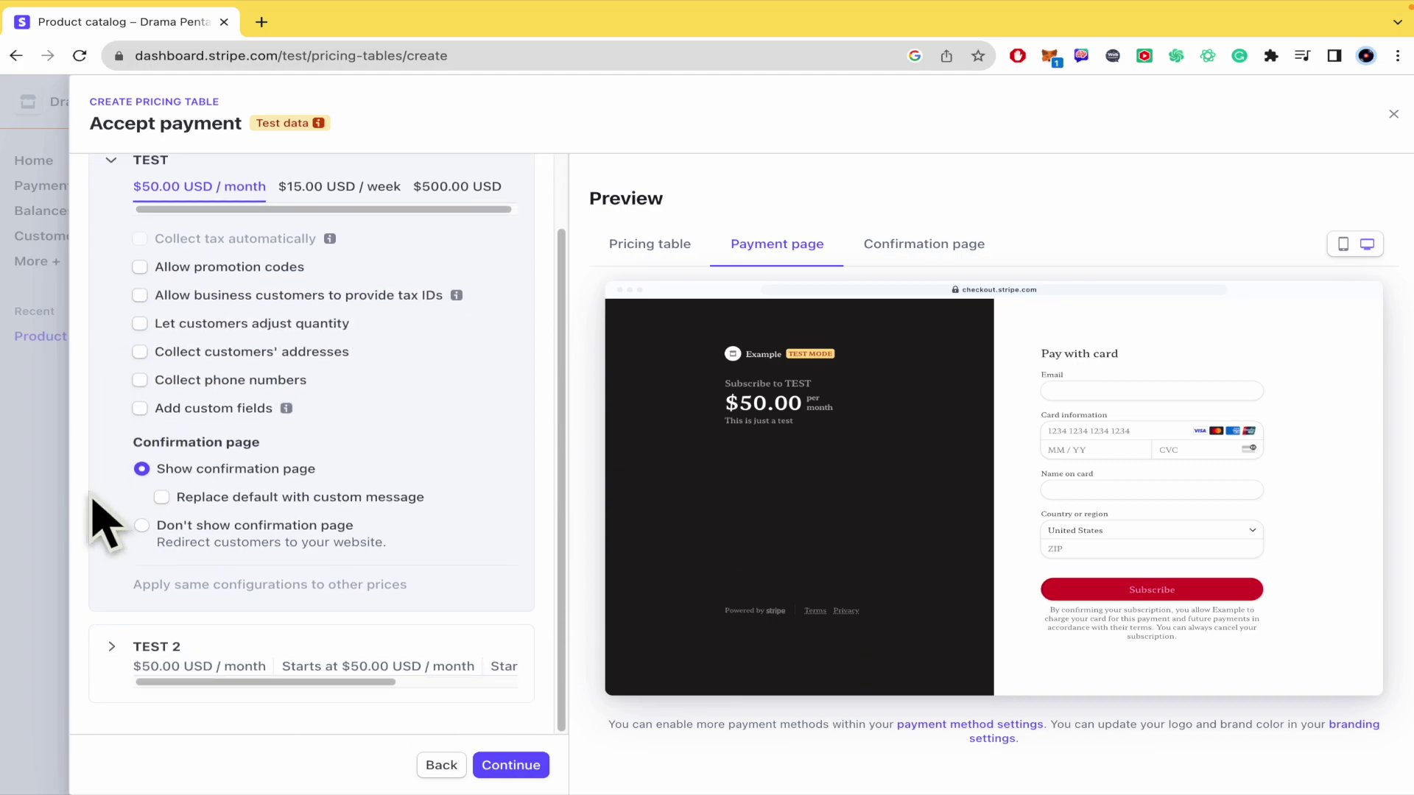
Keep the confirmation page for TEST's monthly price with message 'THanks for being part of my dream'.
click(901, 243)
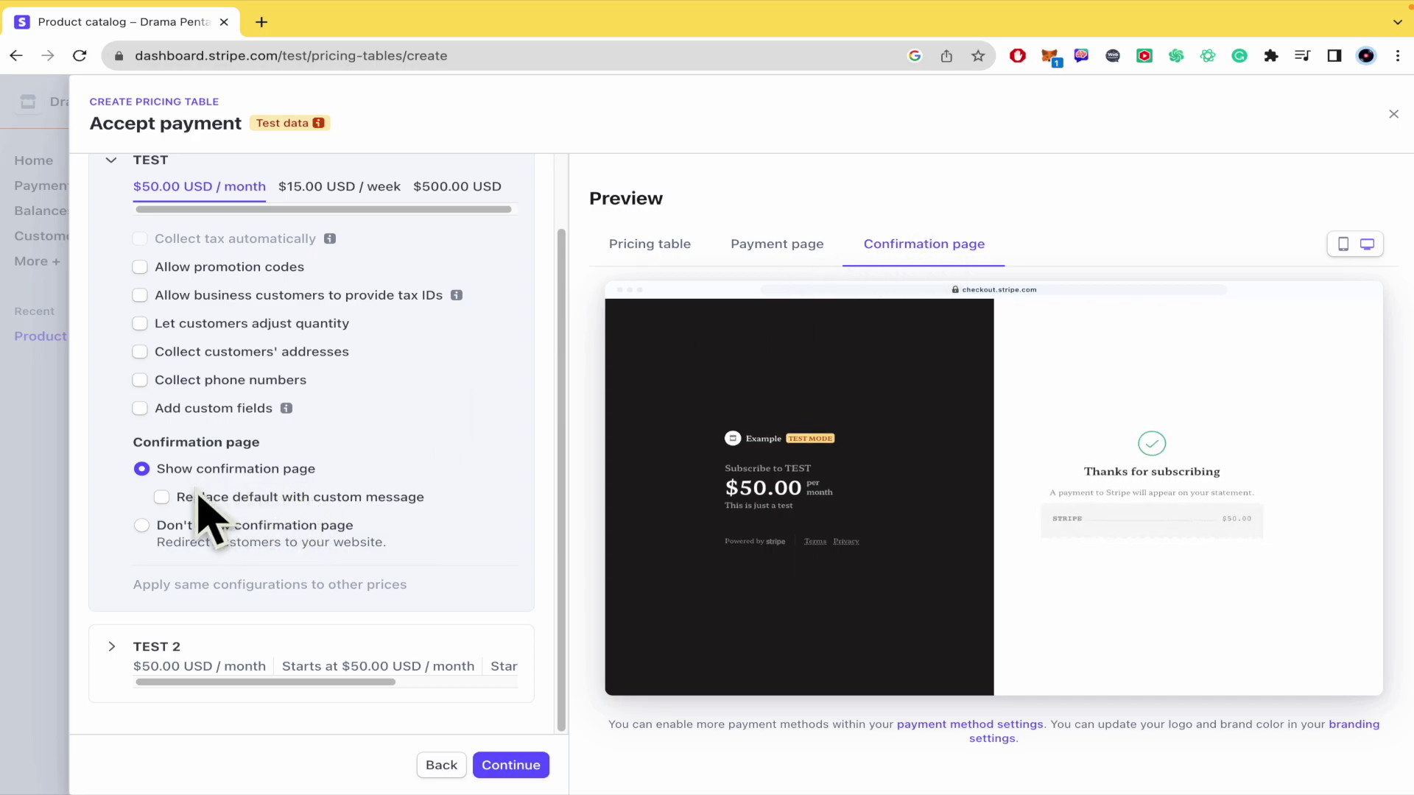
click(140, 535)
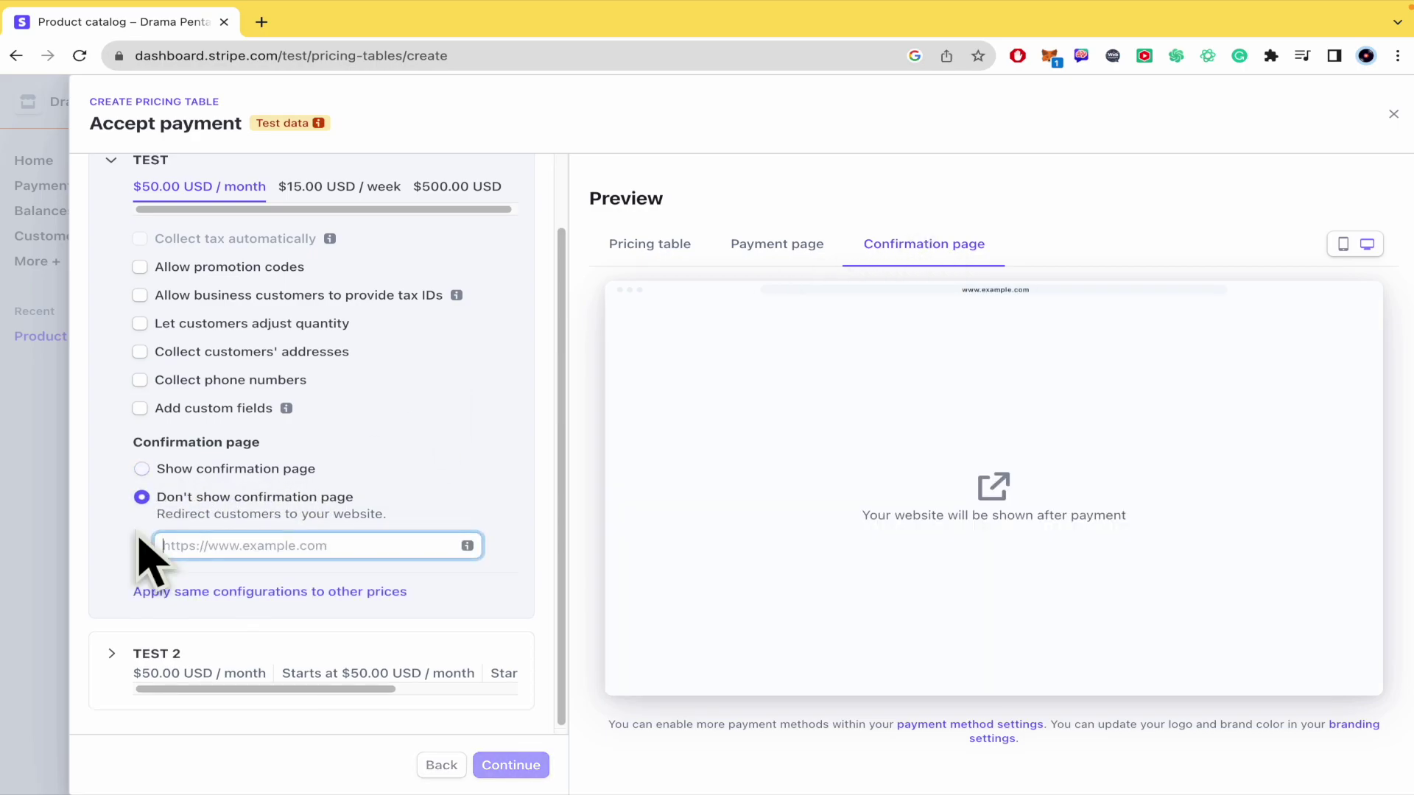
click(142, 470)
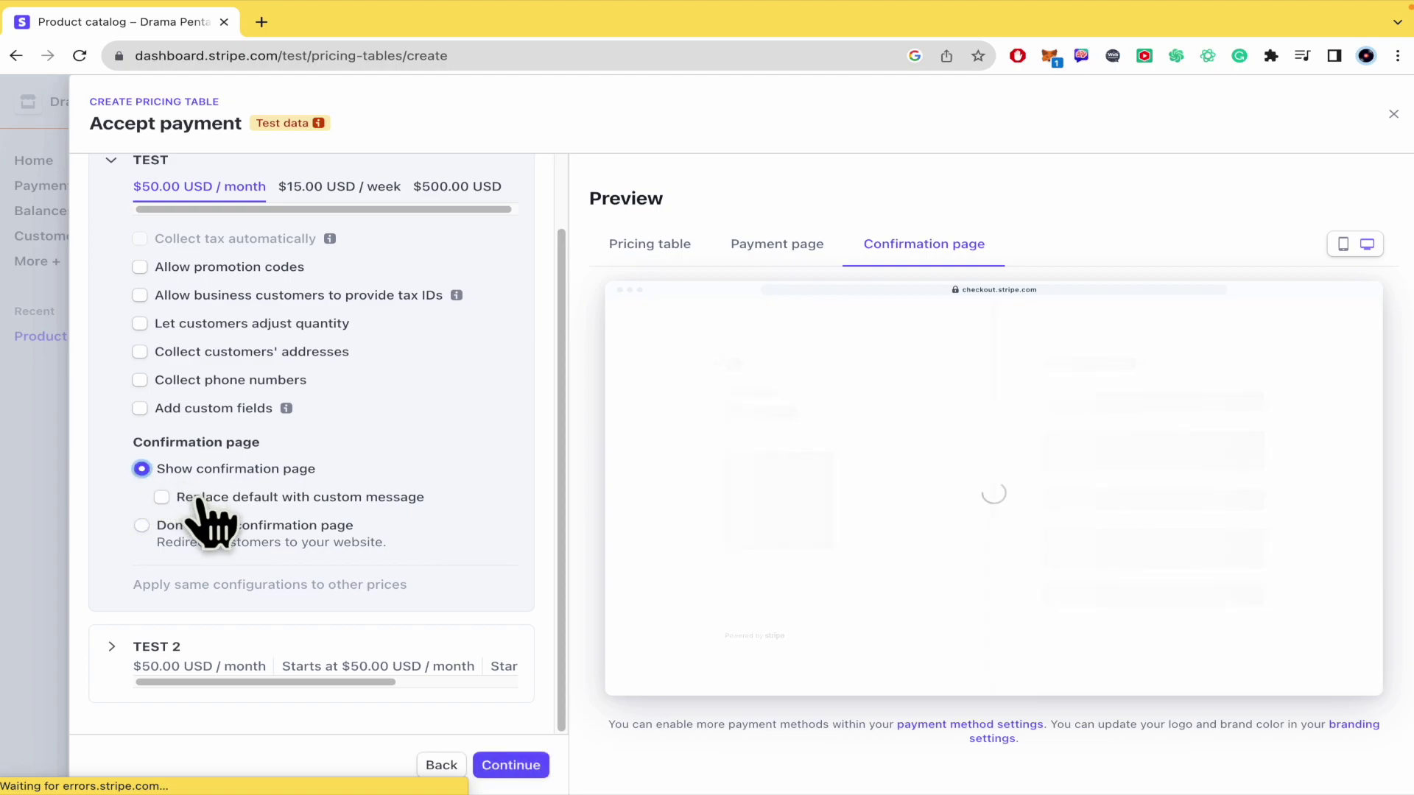
click(162, 498)
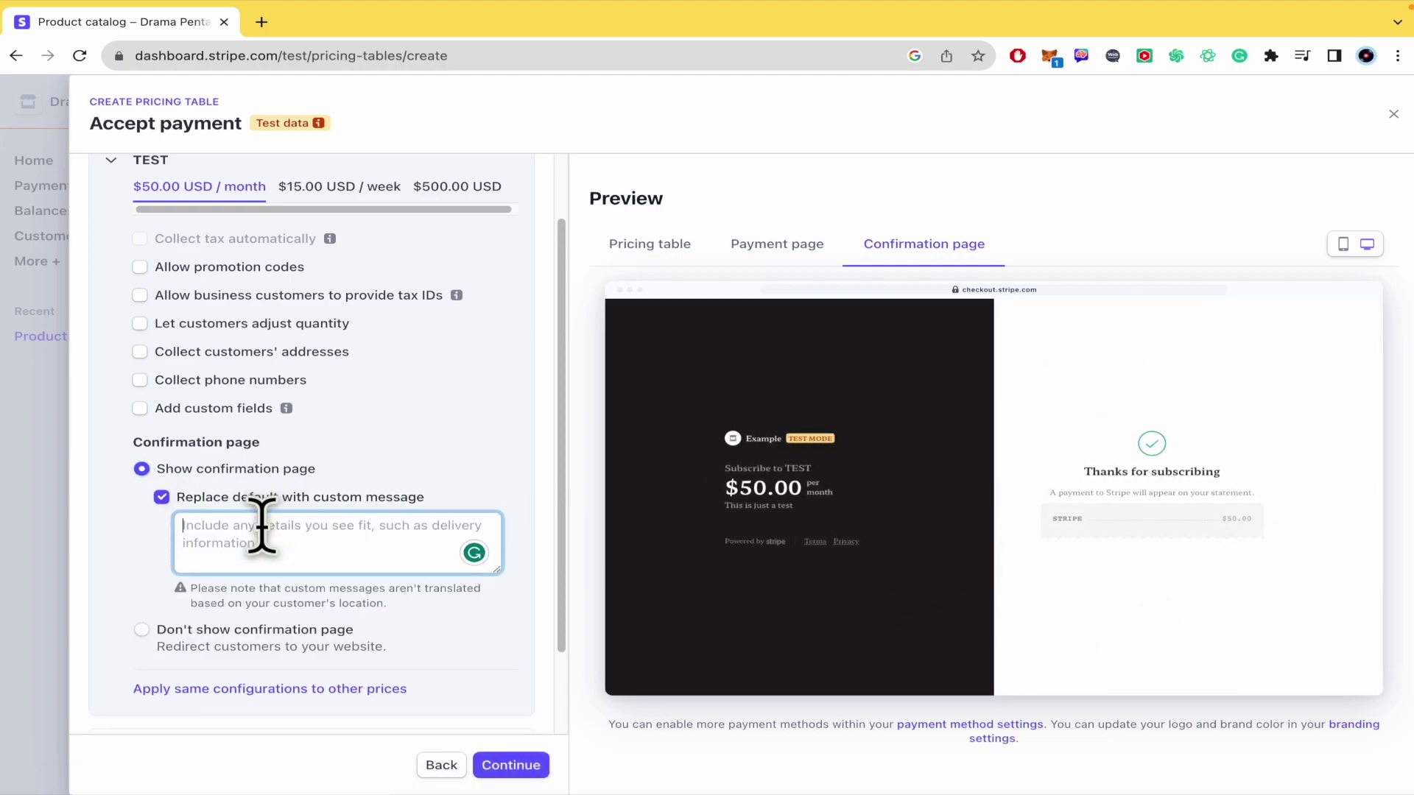
text(TH)
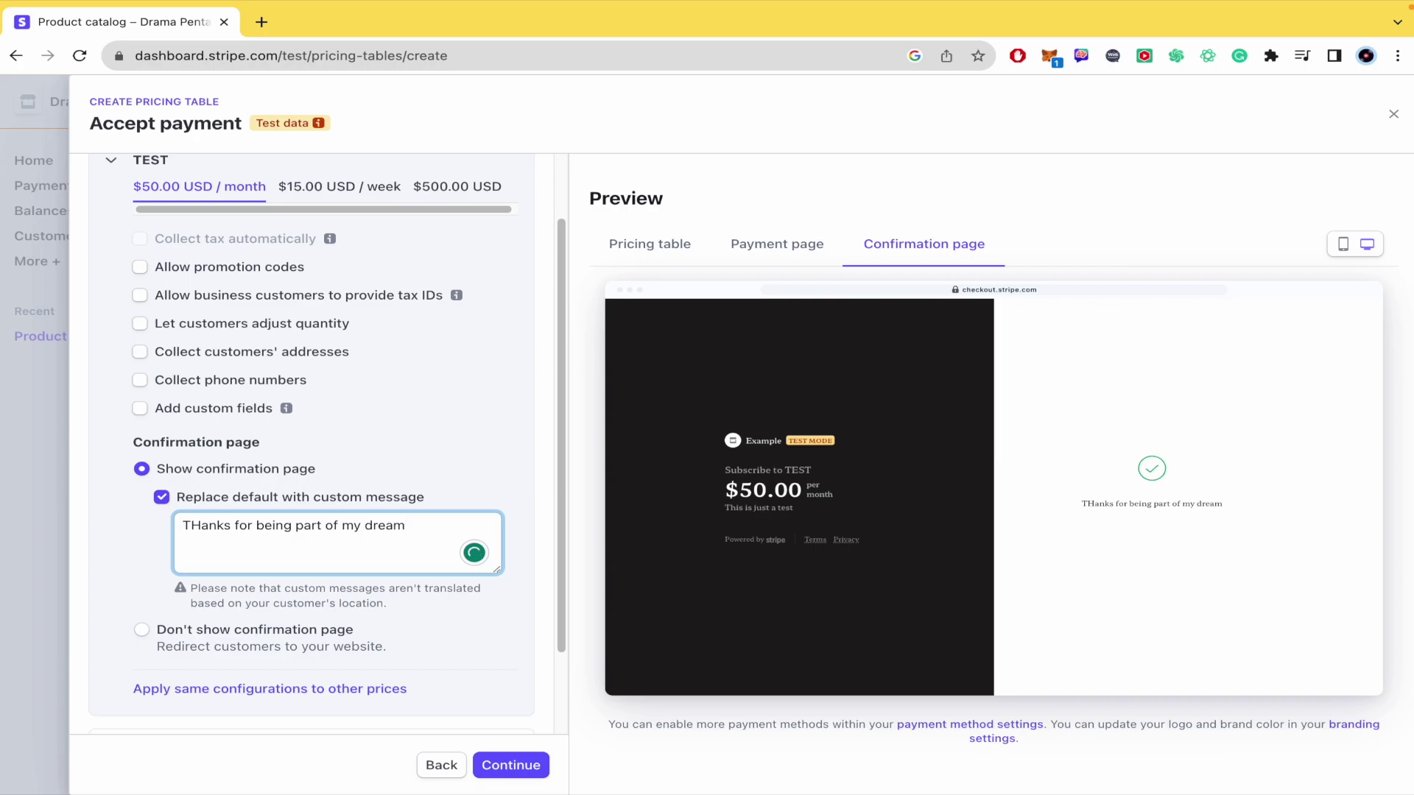
scroll(196, 663, up, 2)
scroll(196, 663, down, 3)
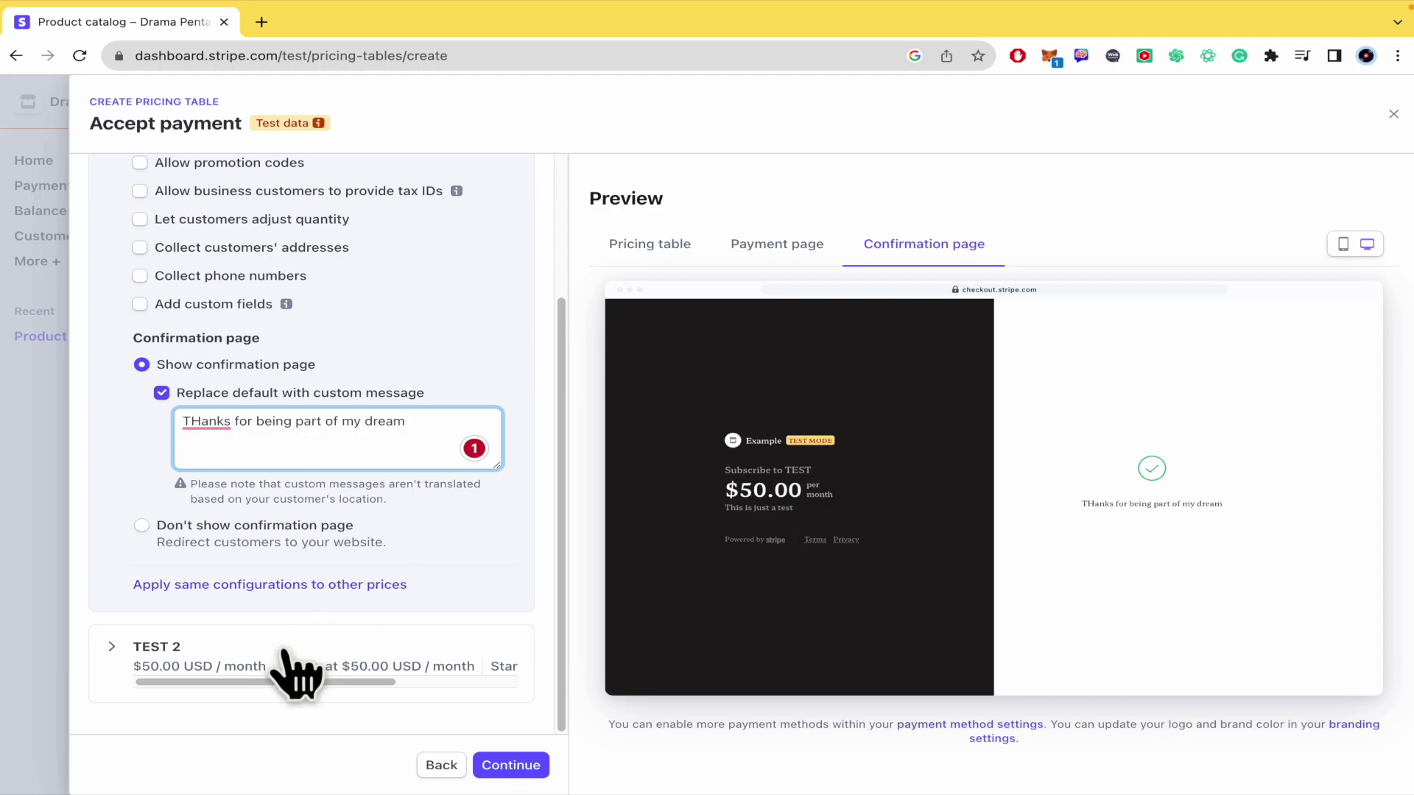
Compare TEST's monthly, weekly and $500 price settings, then expand TEST 2's payment settings.
scroll(294, 662, up, 3)
click(335, 274)
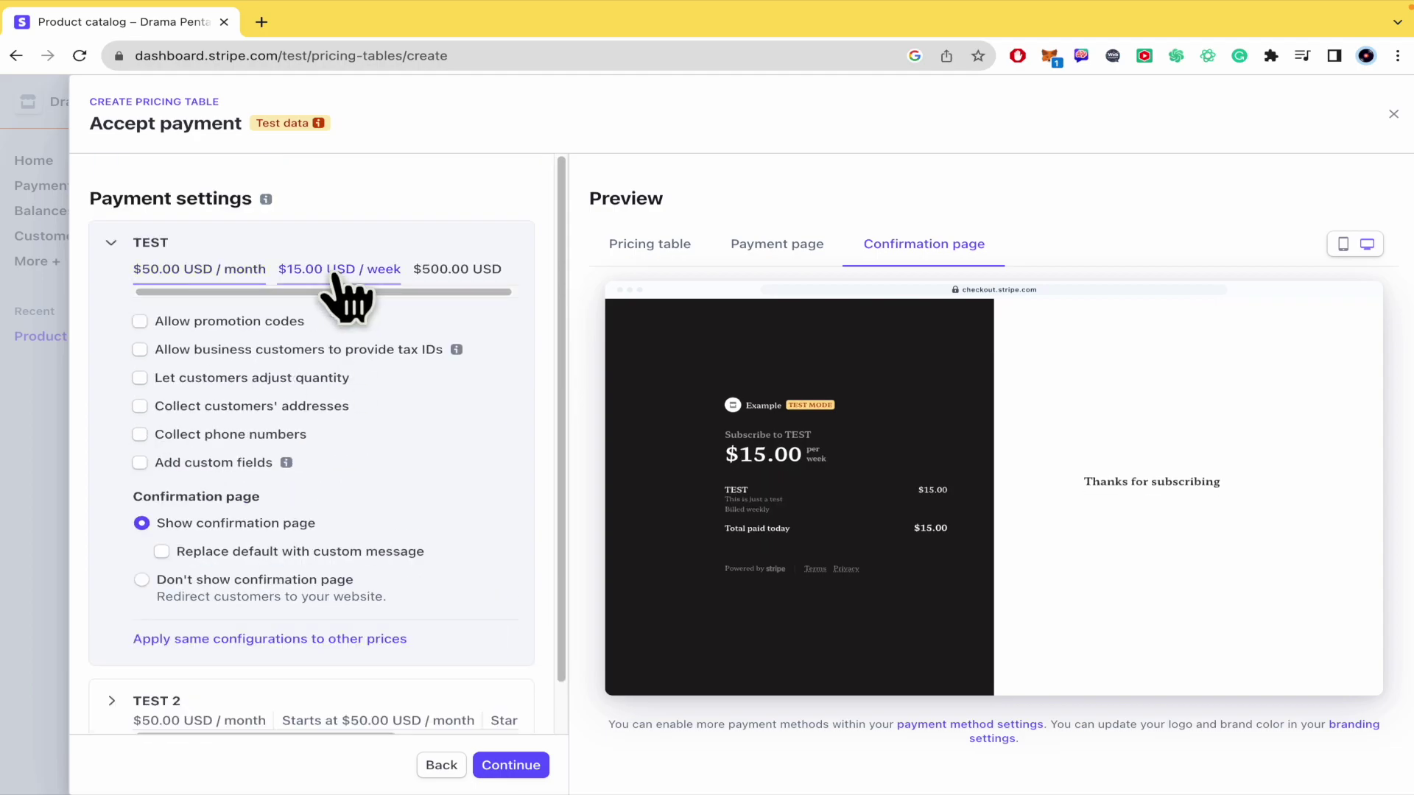
click(236, 274)
scroll(316, 458, down, 2)
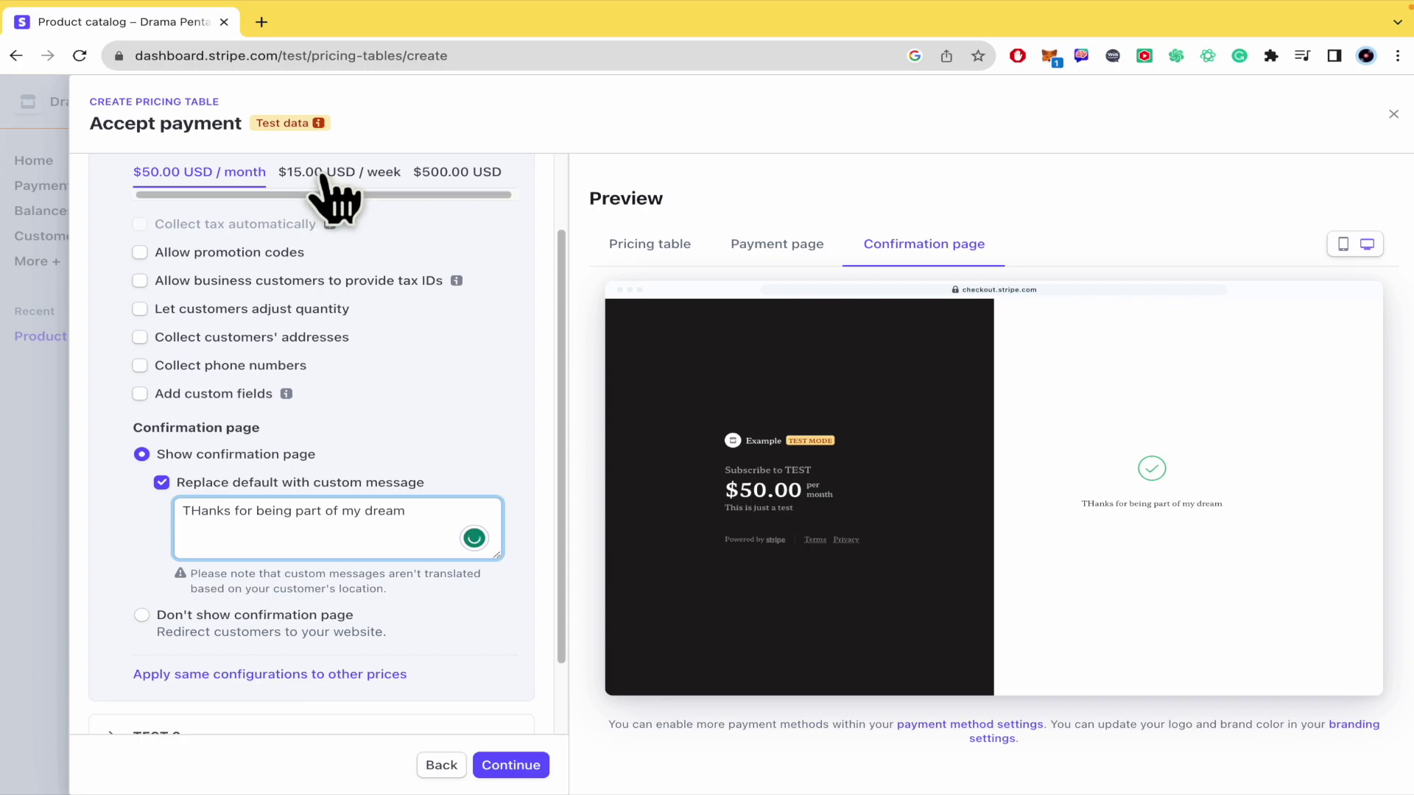
click(322, 177)
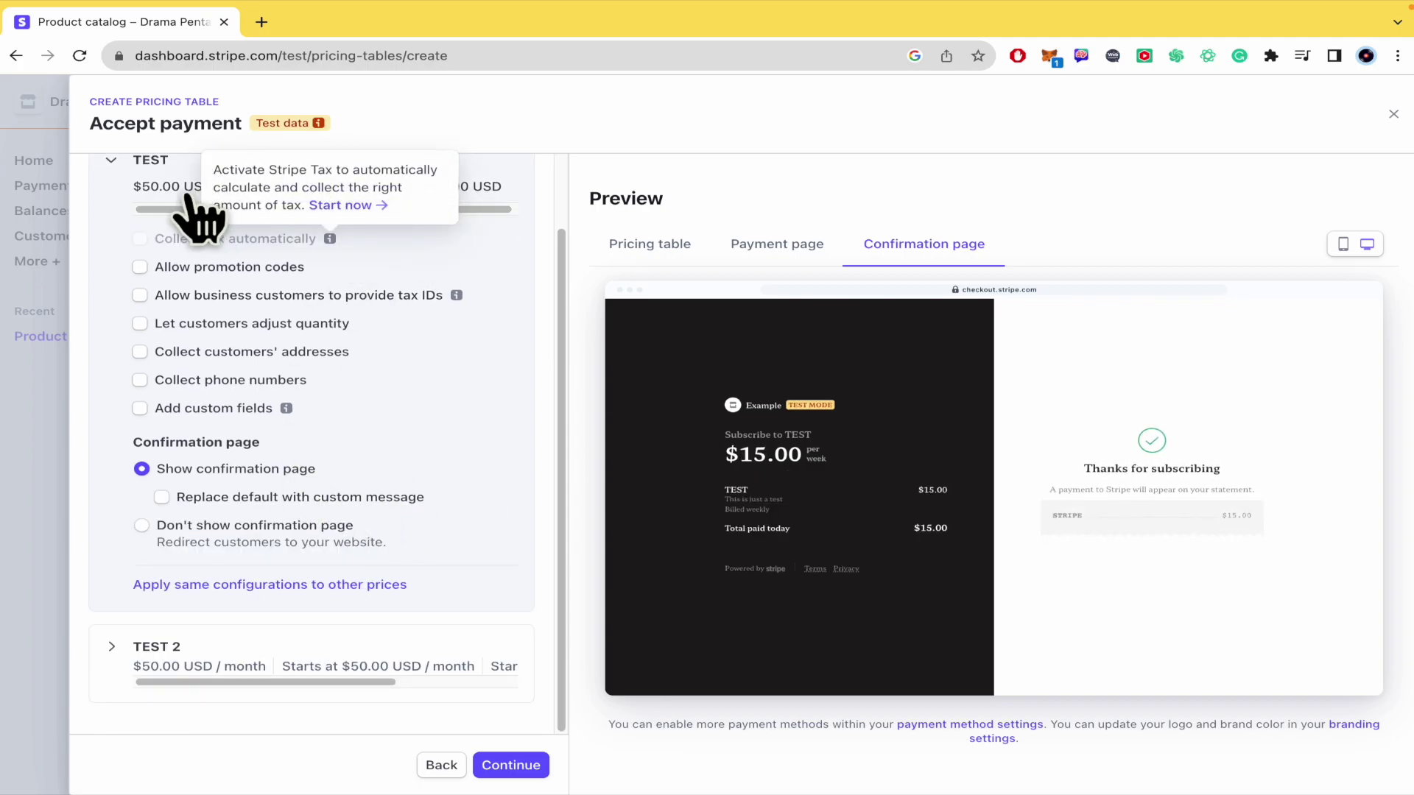
click(166, 189)
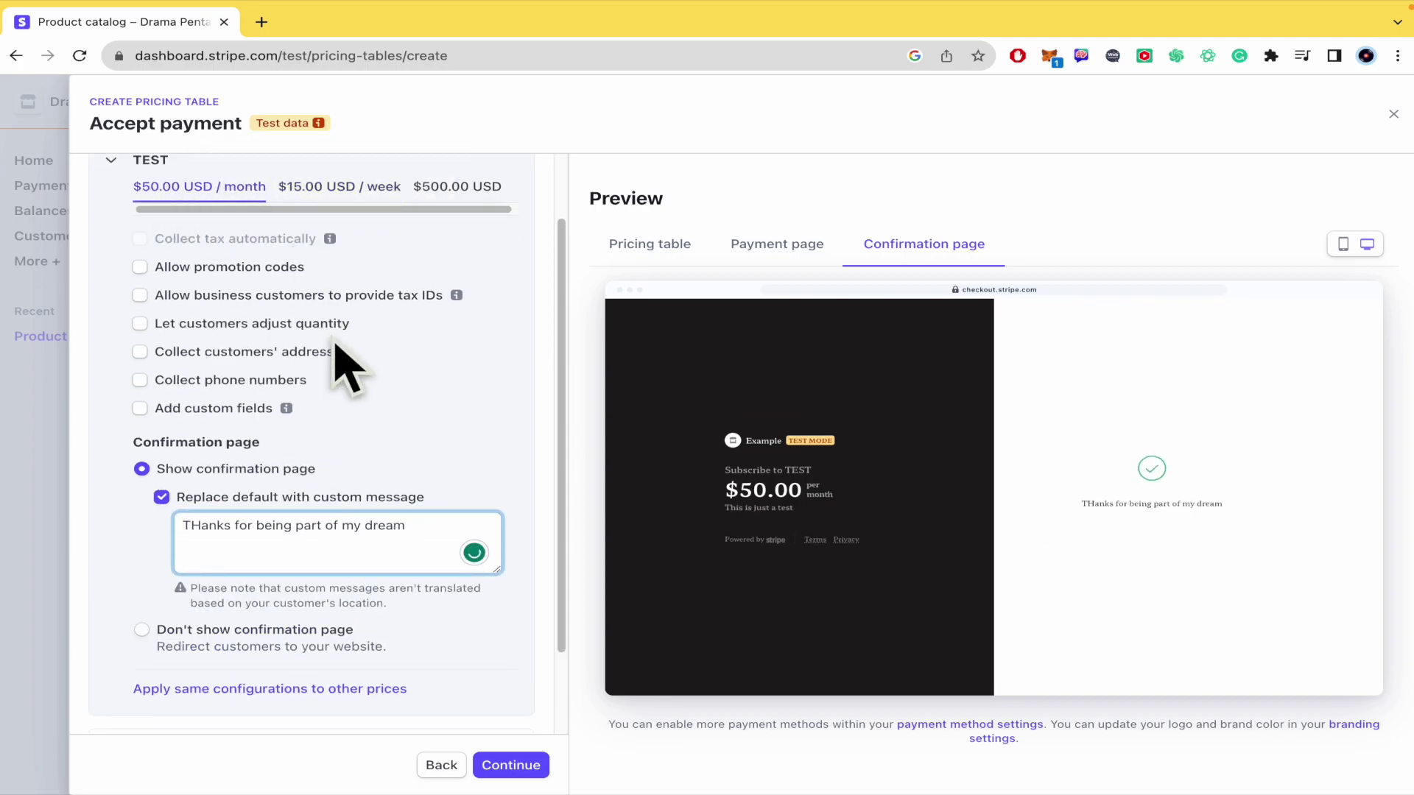
click(341, 195)
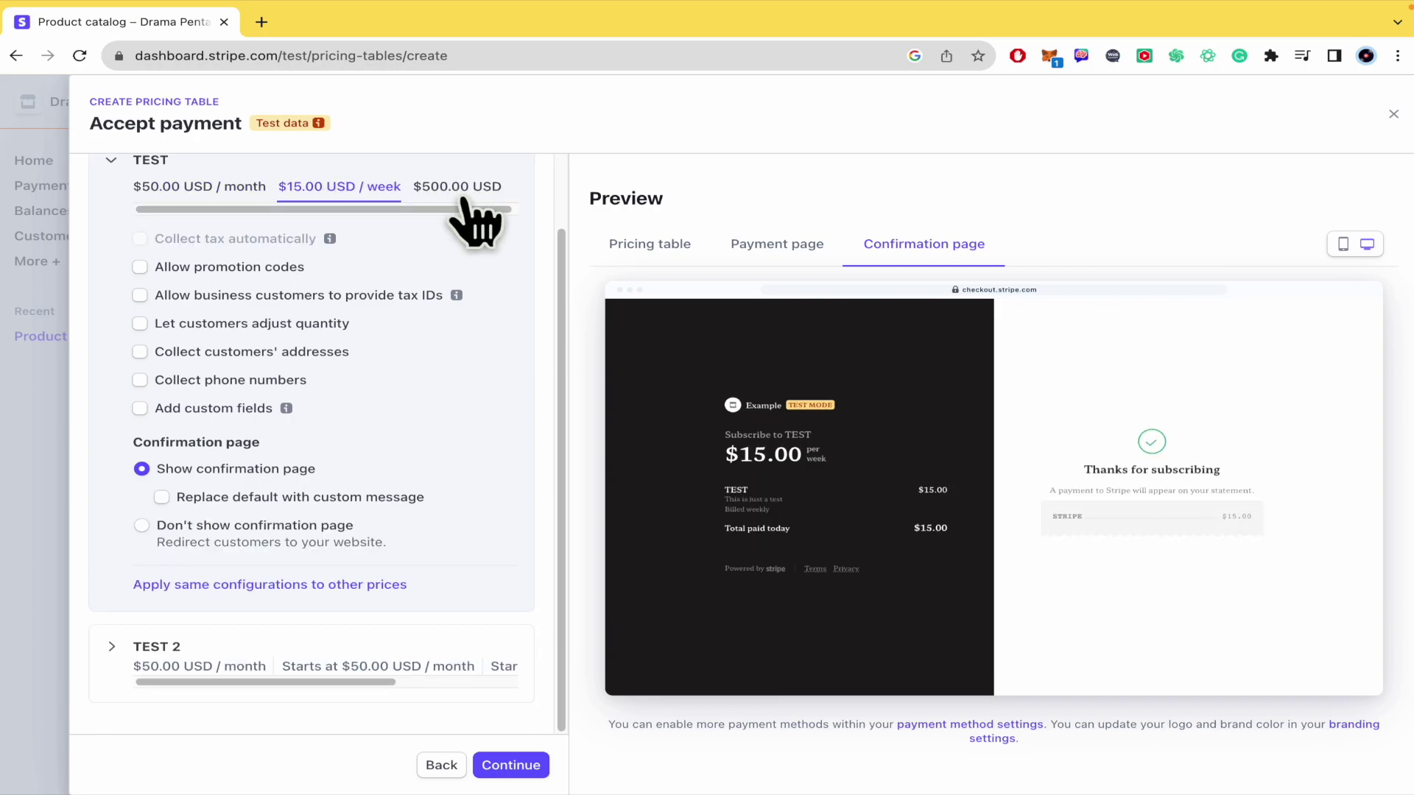
click(458, 193)
click(335, 193)
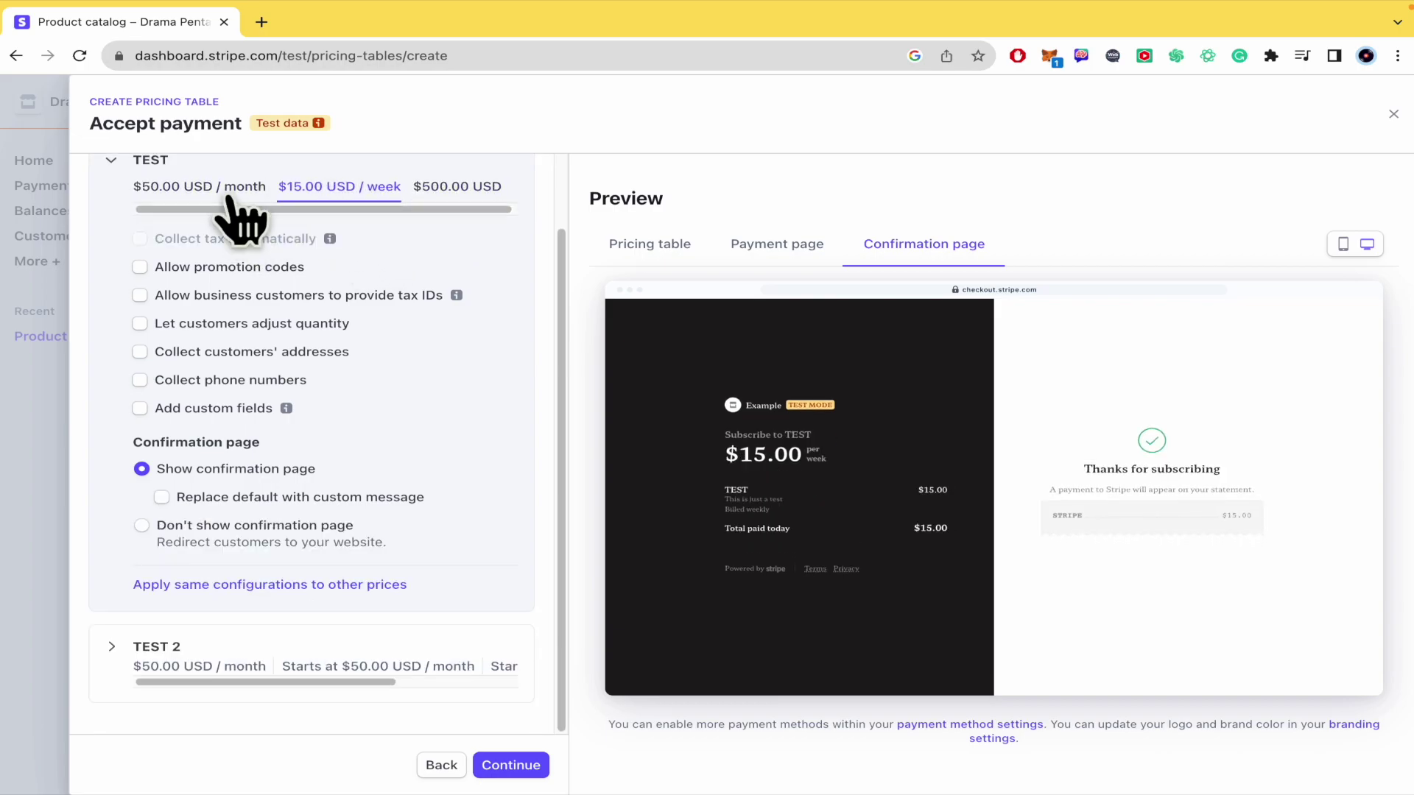
click(230, 193)
scroll(346, 339, down, 3)
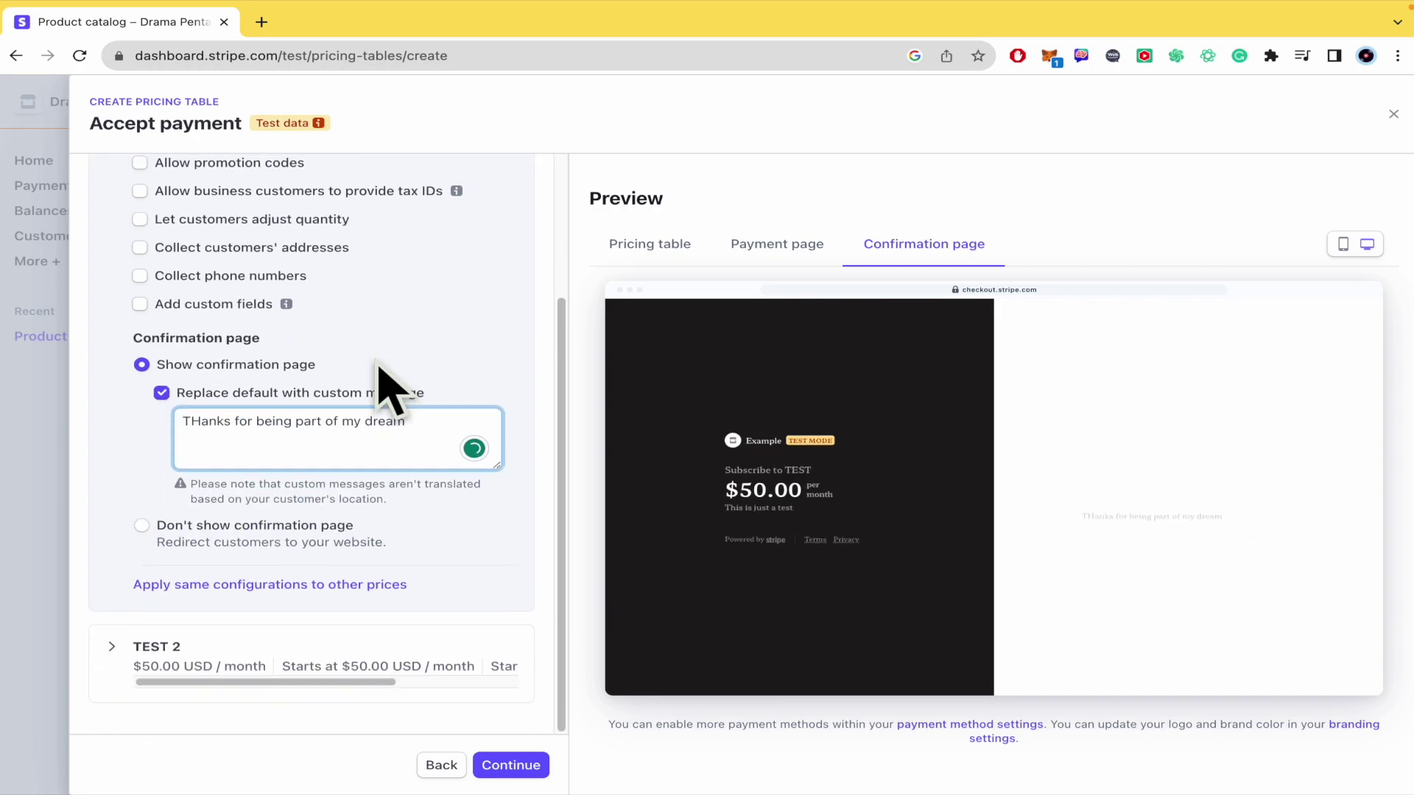
click(133, 648)
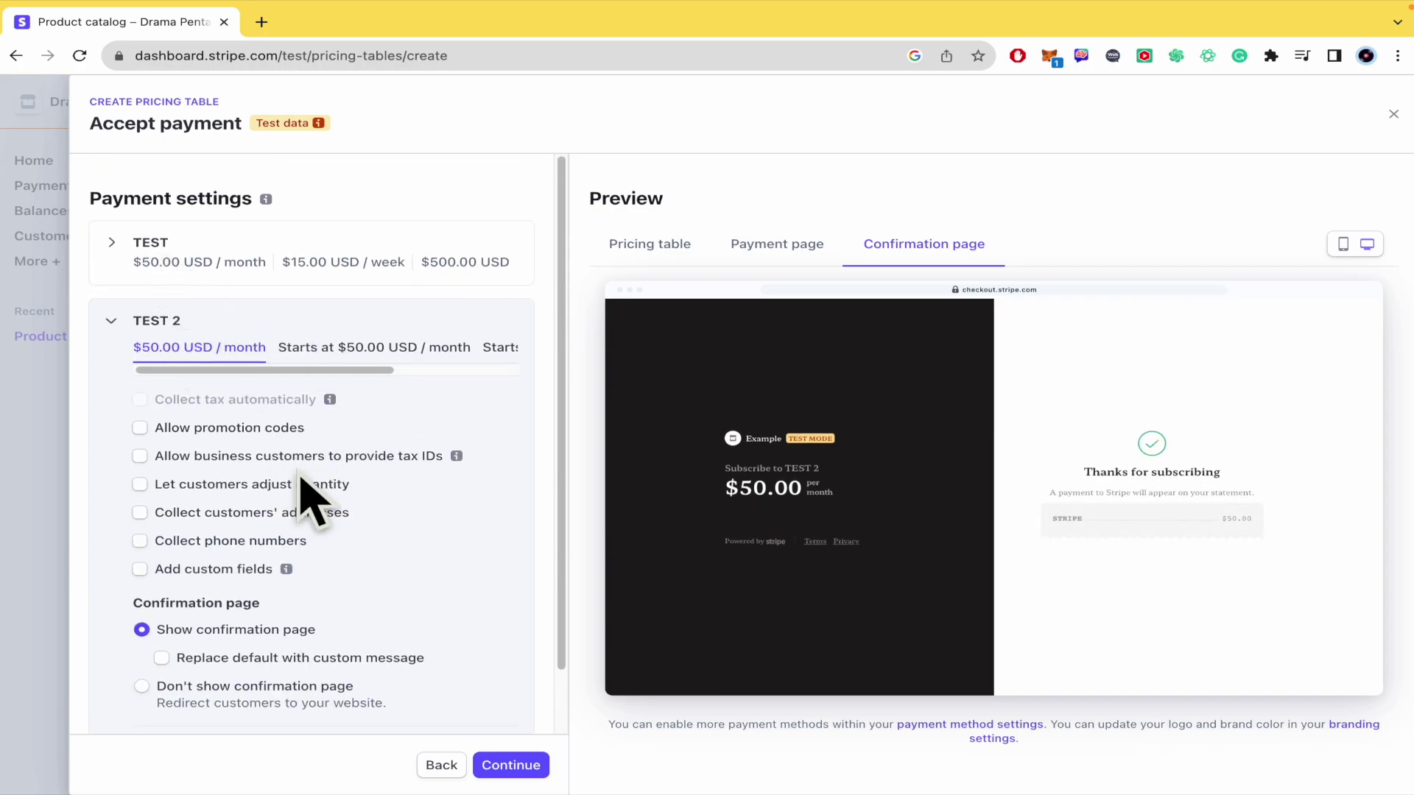
Move on to the customer portal settings and turn off Allow customers to change products.
click(506, 765)
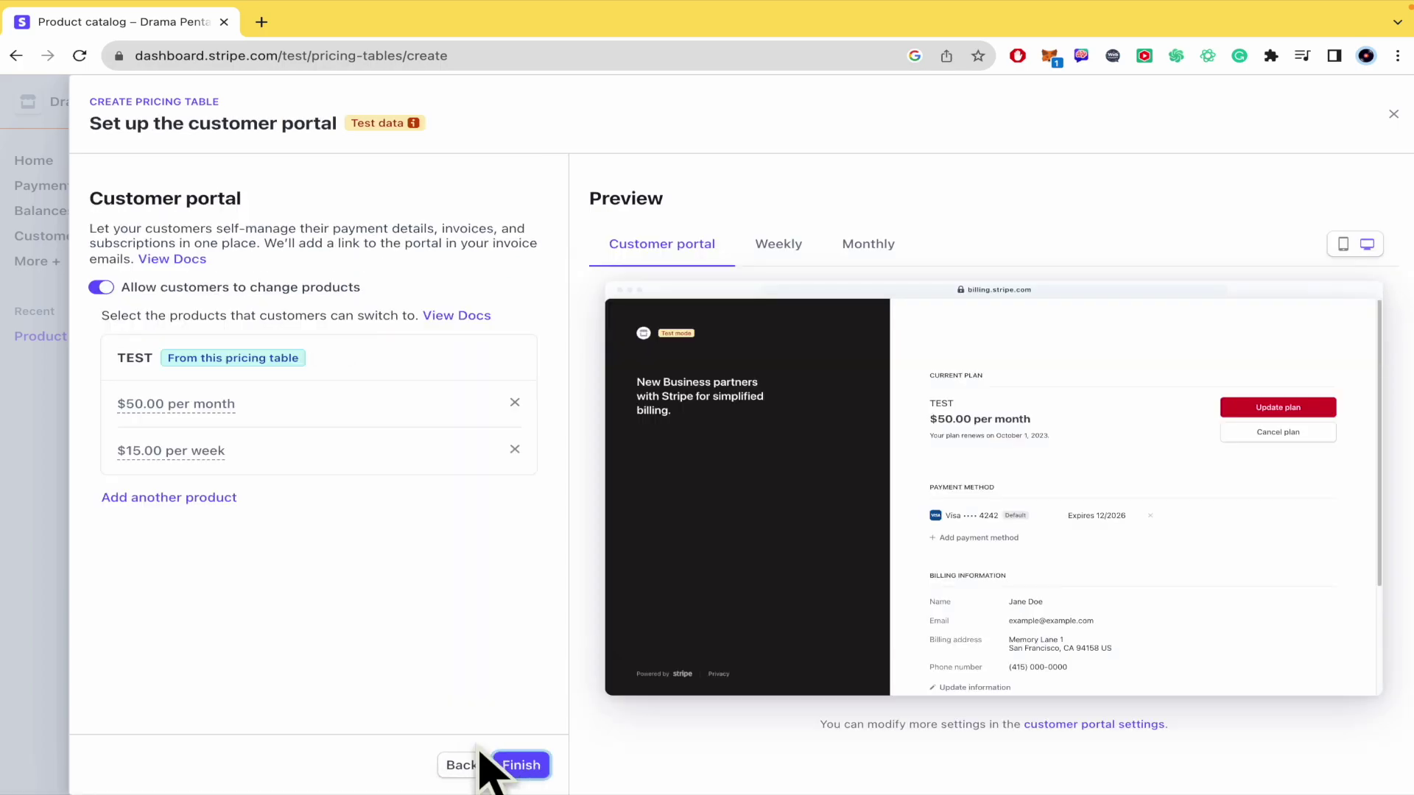
click(102, 287)
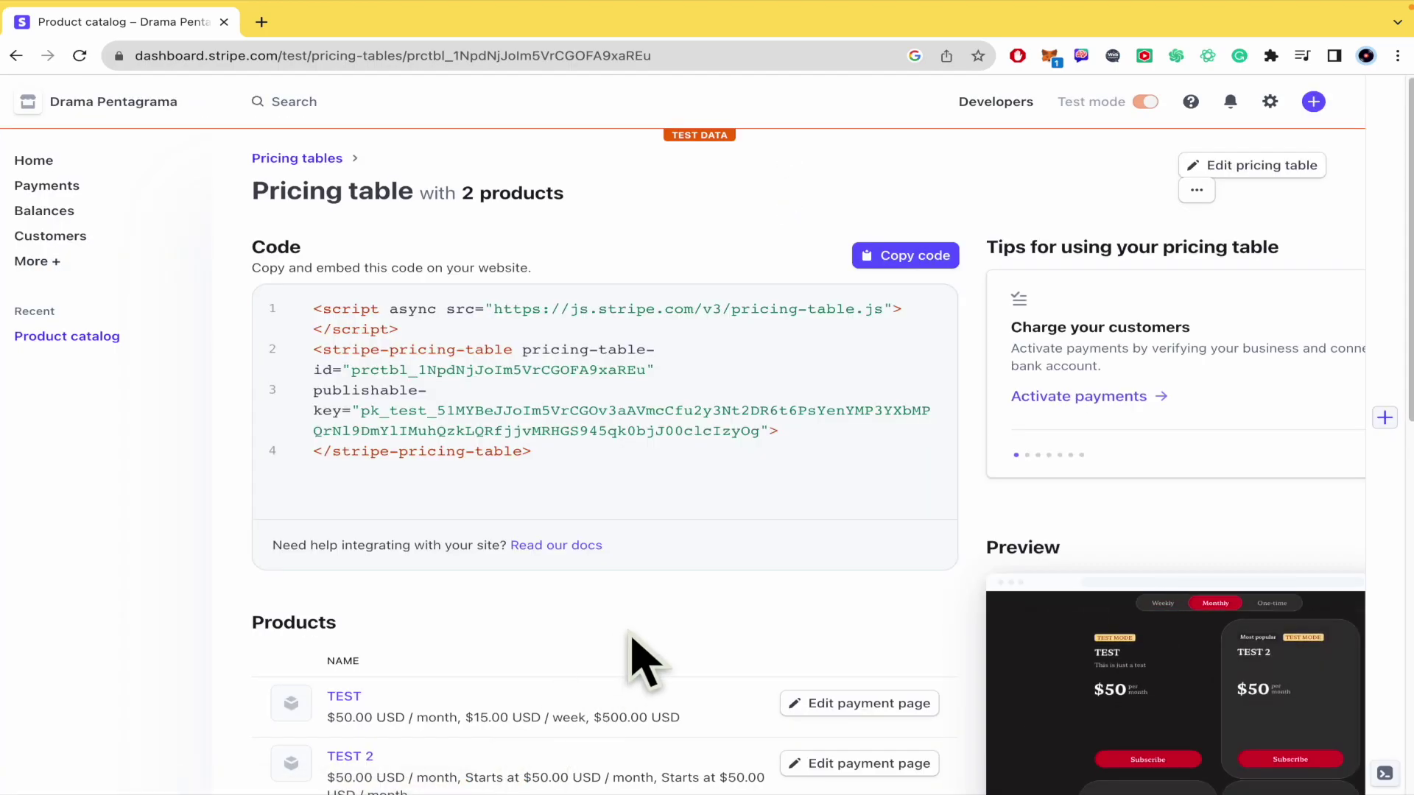
Scroll through the new pricing table's Code, Products and Details sections to review them.
scroll(633, 648, down, 1)
scroll(671, 674, down, 2)
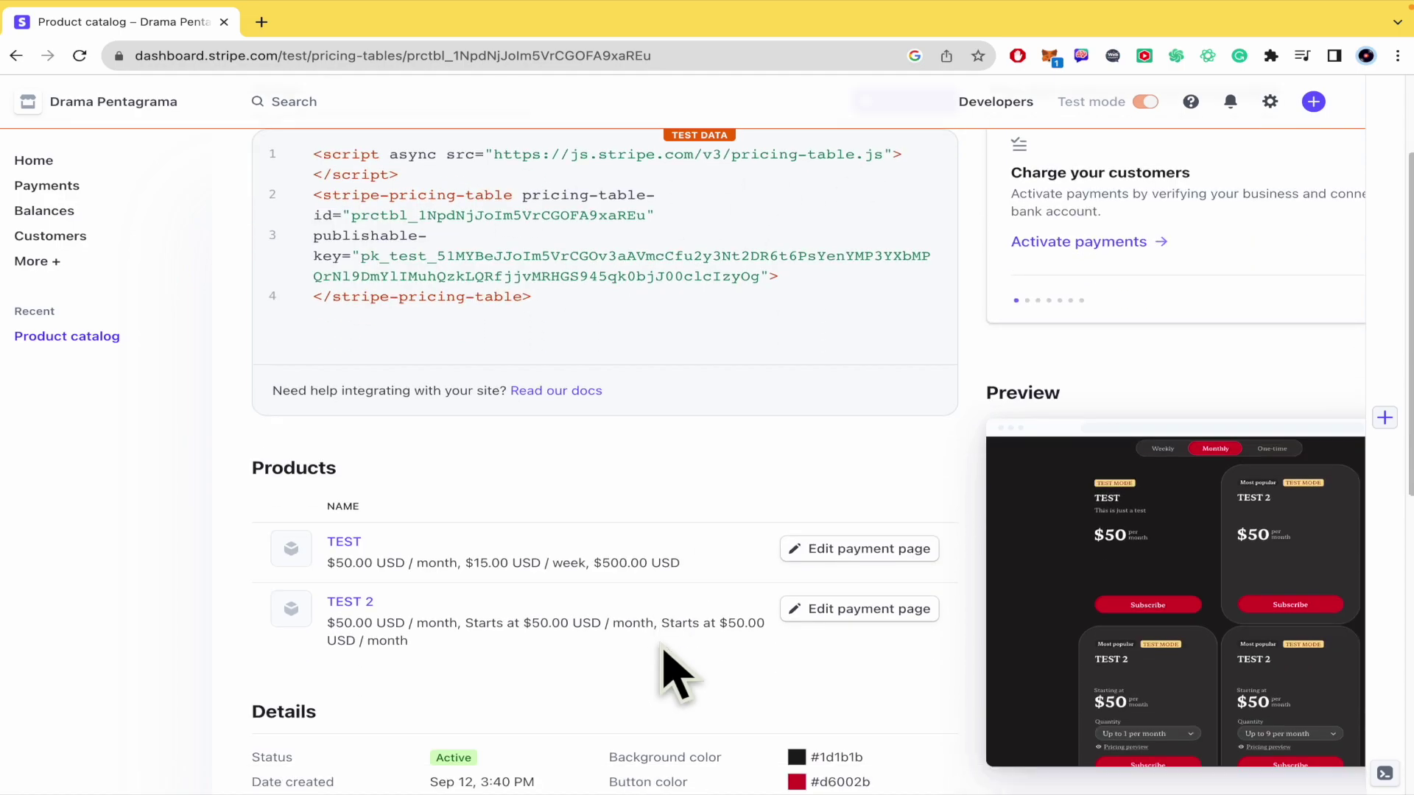
scroll(664, 651, down, 3)
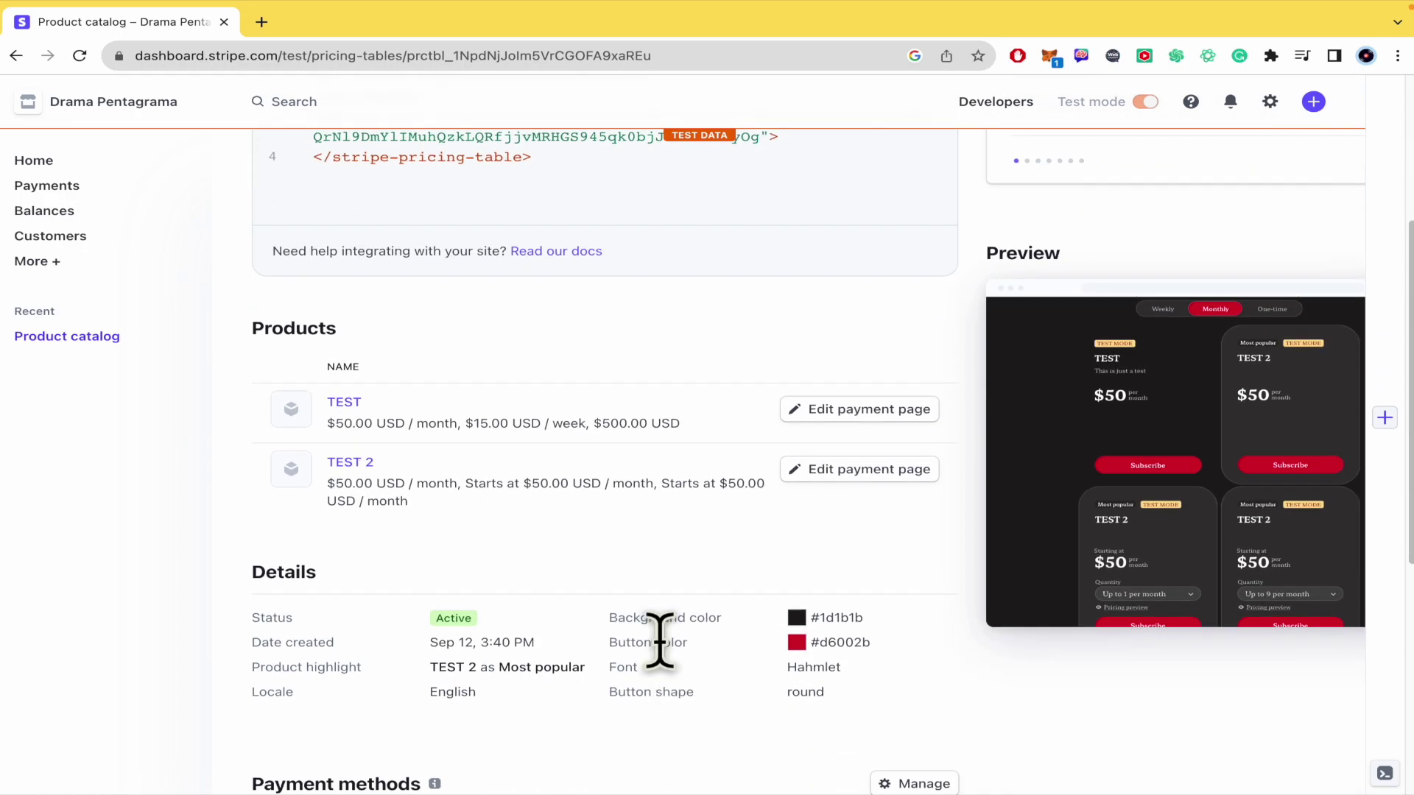